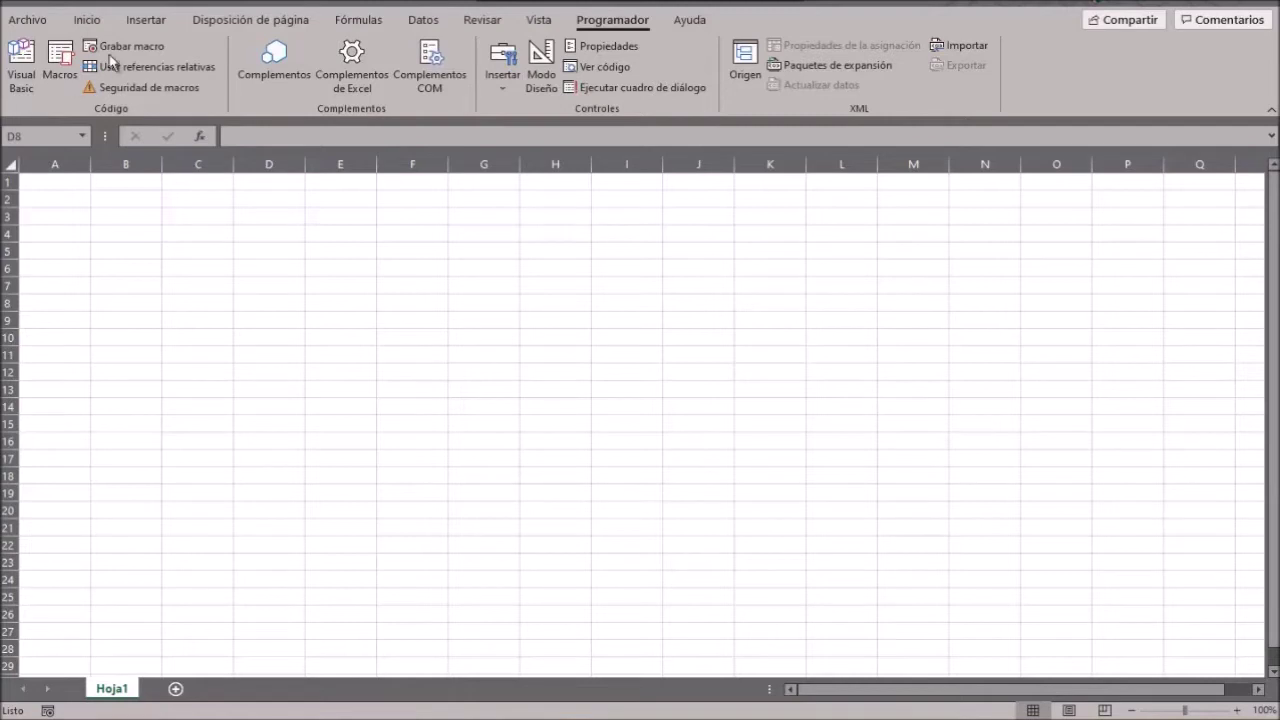
Narrow column A to a thin margin and rename the Hoja1 sheet to Lista.
left_click(110, 195)
left_click_drag(93, 166, 37, 165)
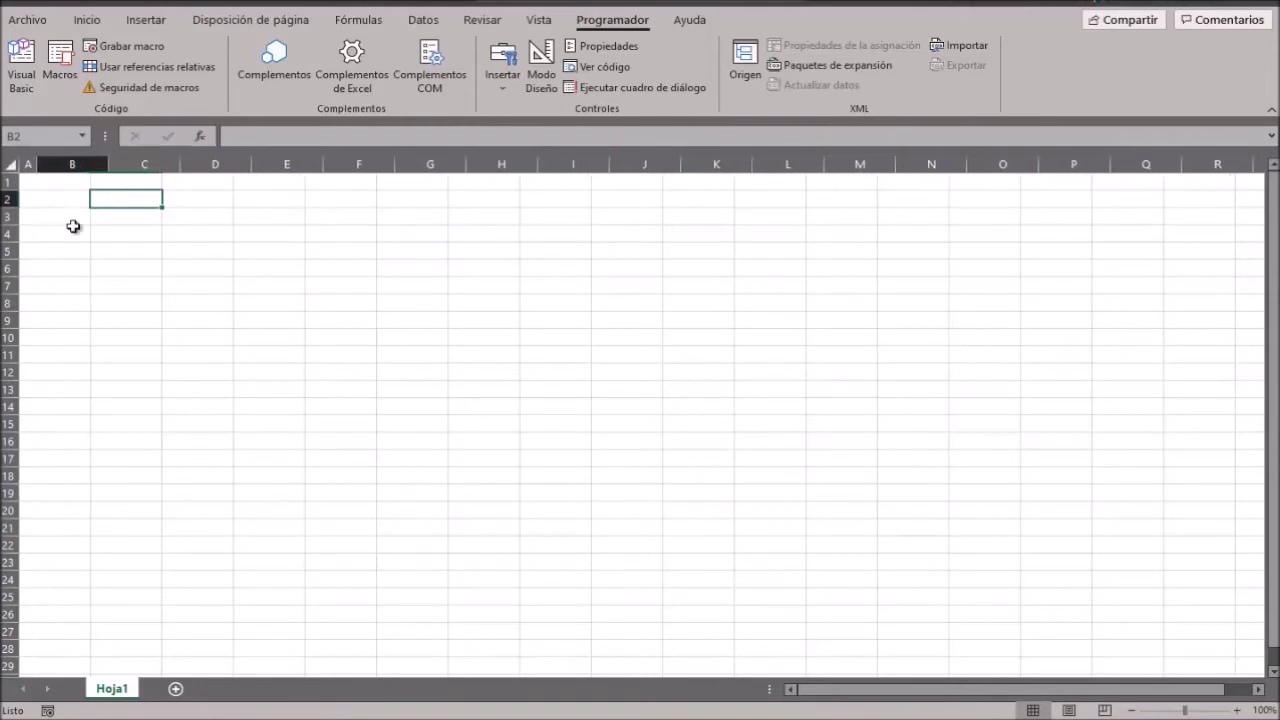
double_click(125, 688)
type("Lista")
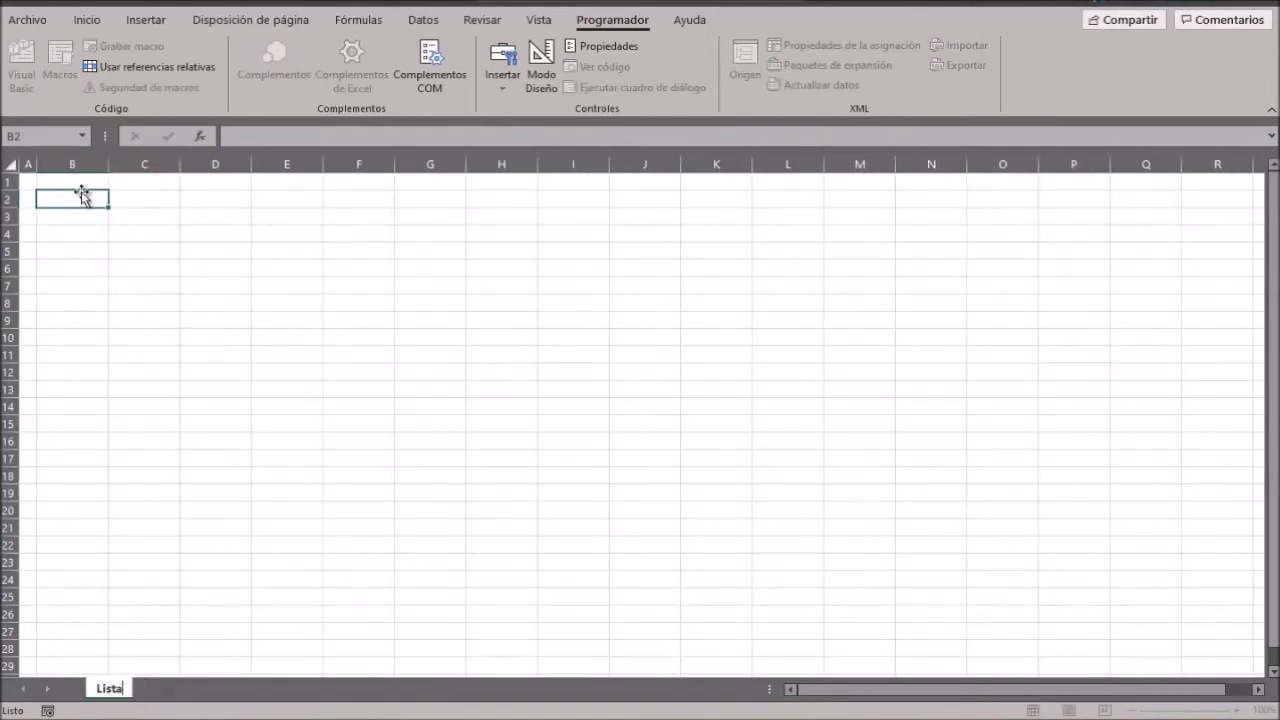
left_click(86, 198)
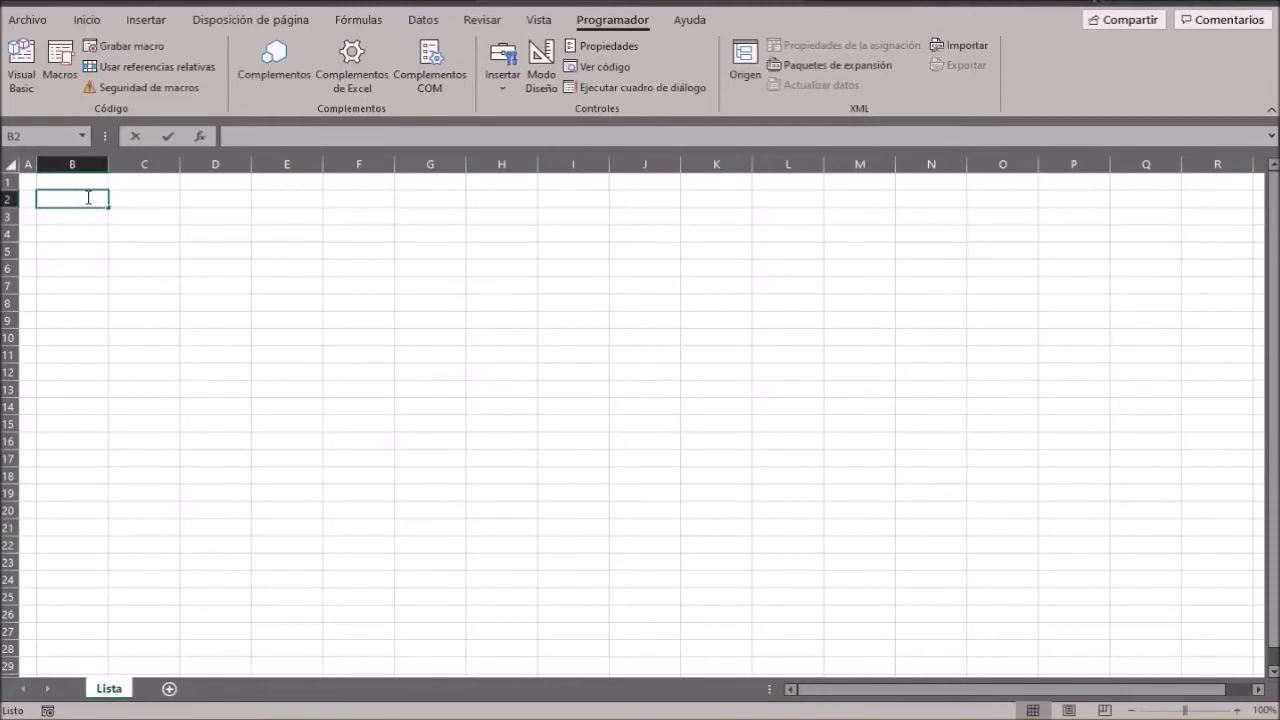
Enter headers Apellido Paterno, Apellido Materno, Nombre(s), Numero de cuenta and Carrera in B2:F2.
type("Apellido")
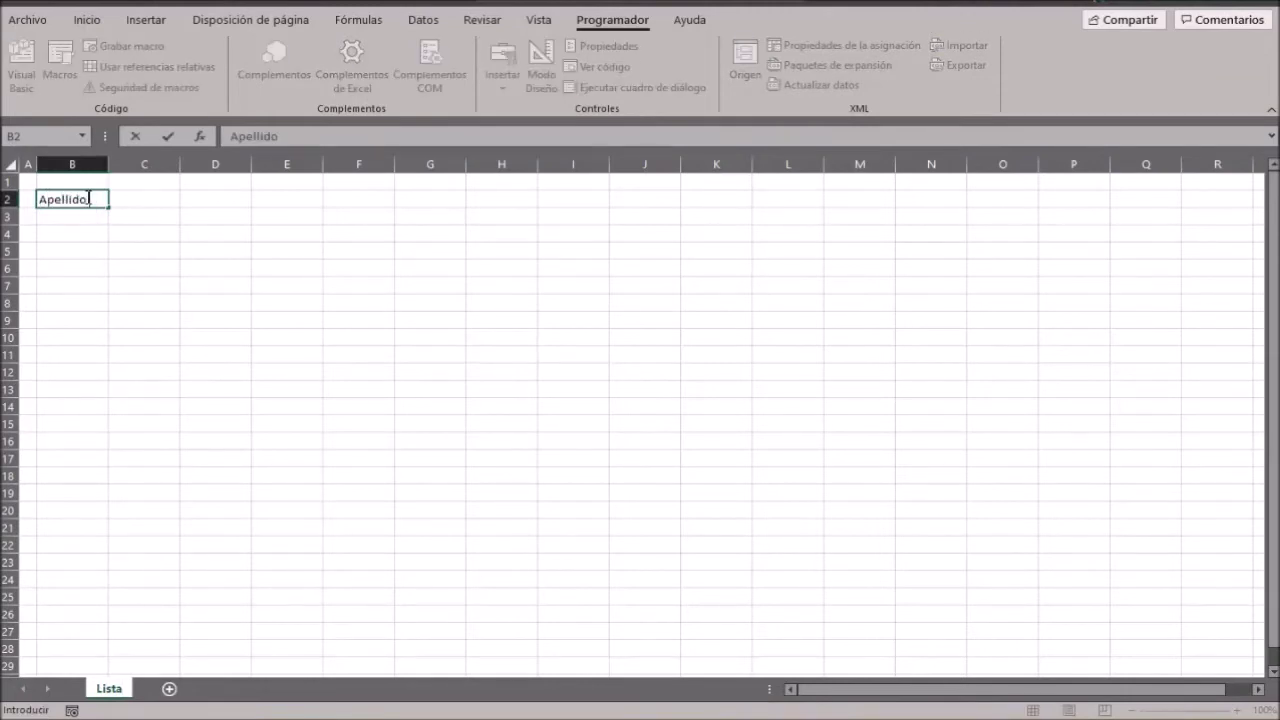
type(" Paterno")
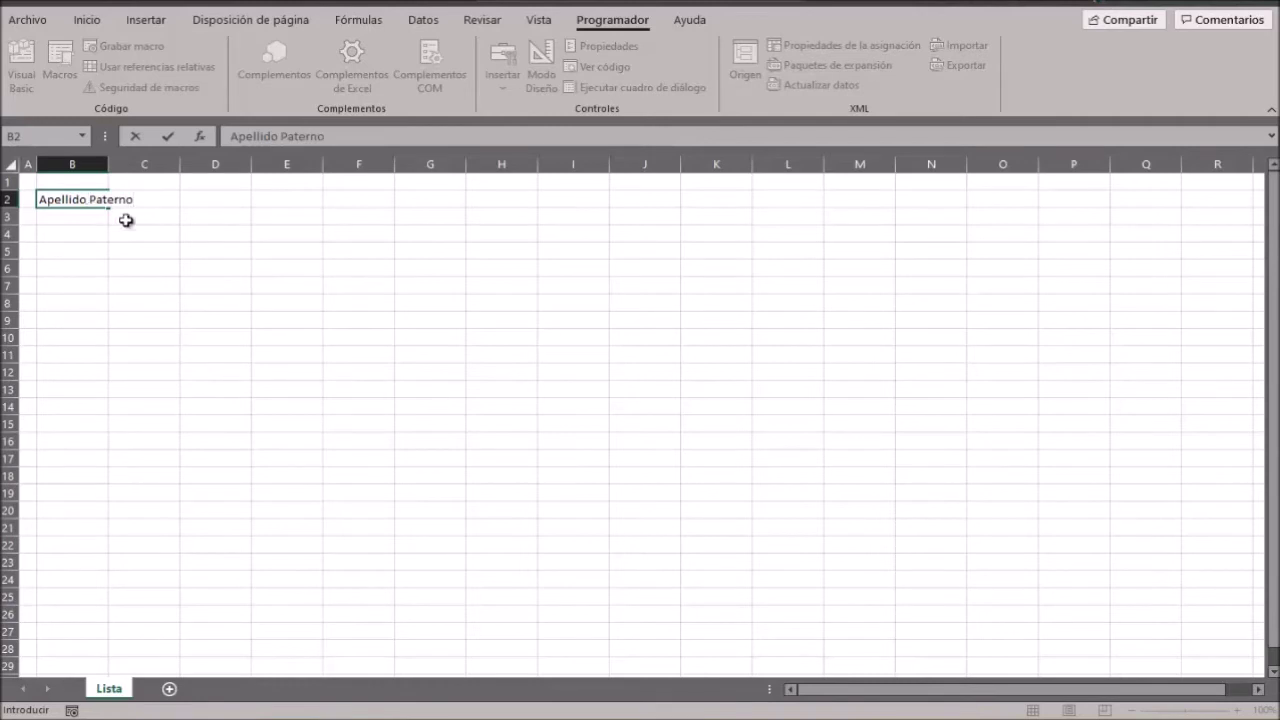
left_click(152, 232)
left_click(153, 199)
type("Ape")
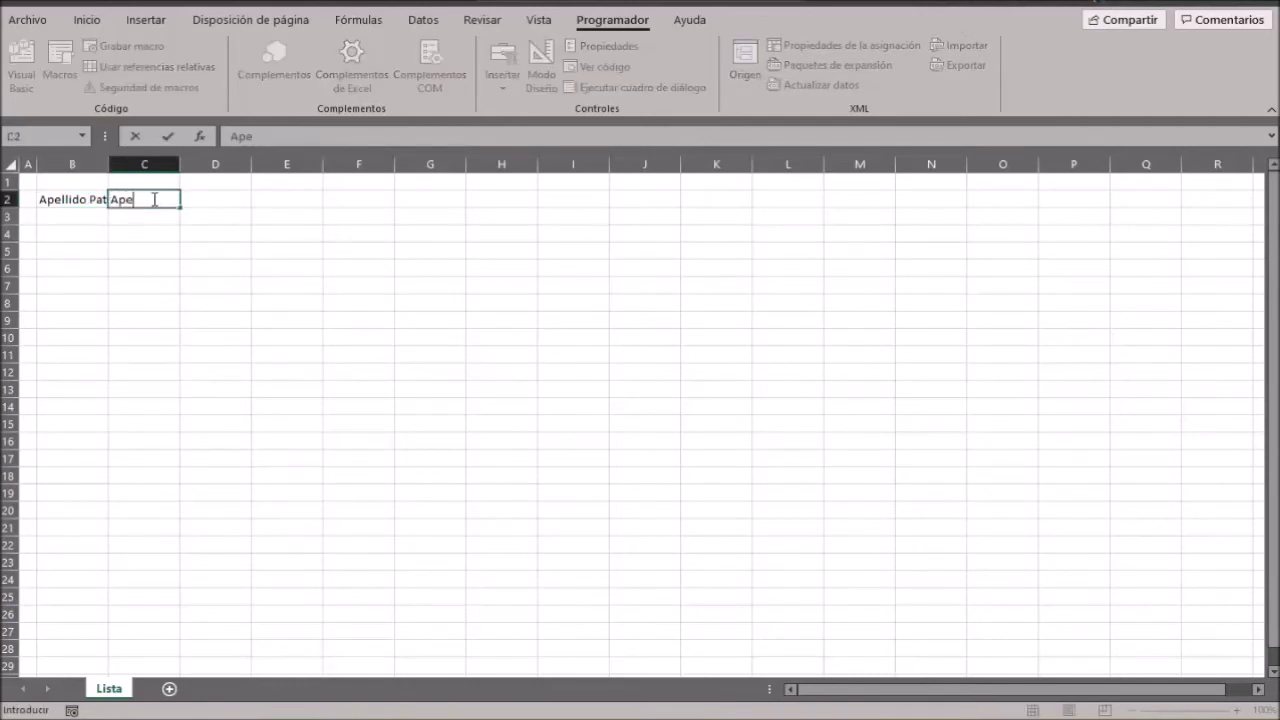
type("llido Materno")
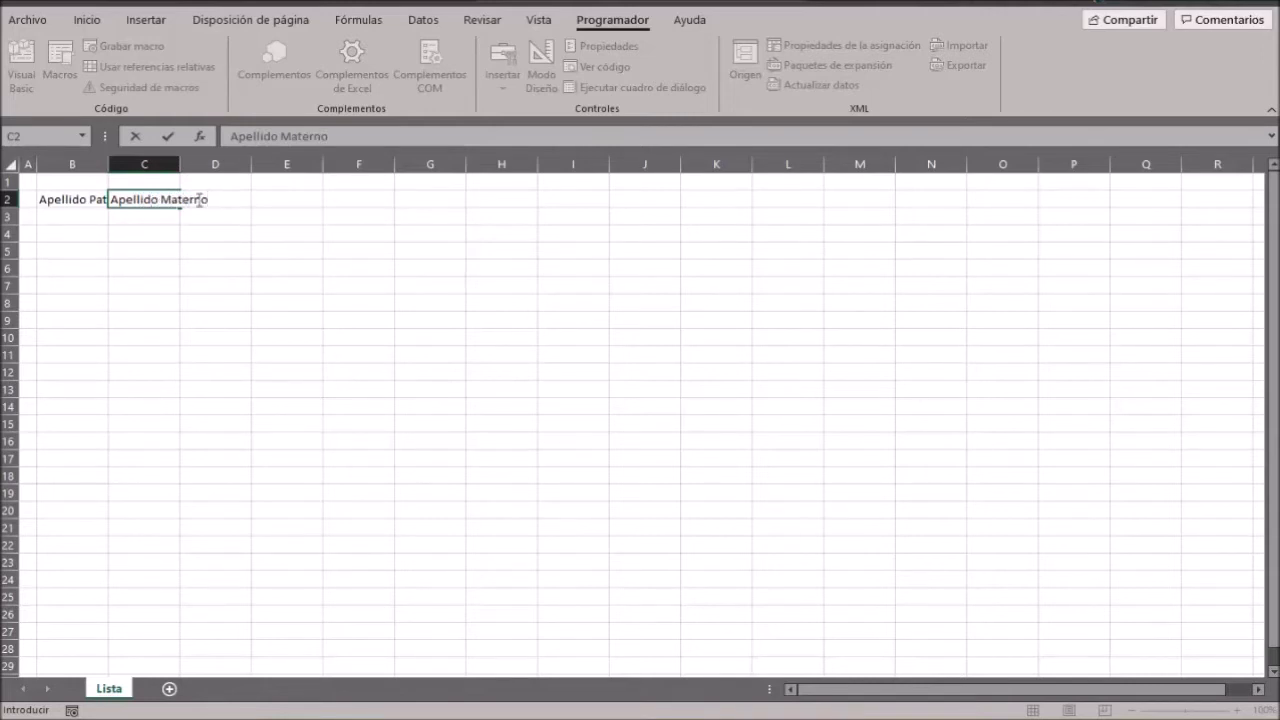
left_click(233, 200)
type("N")
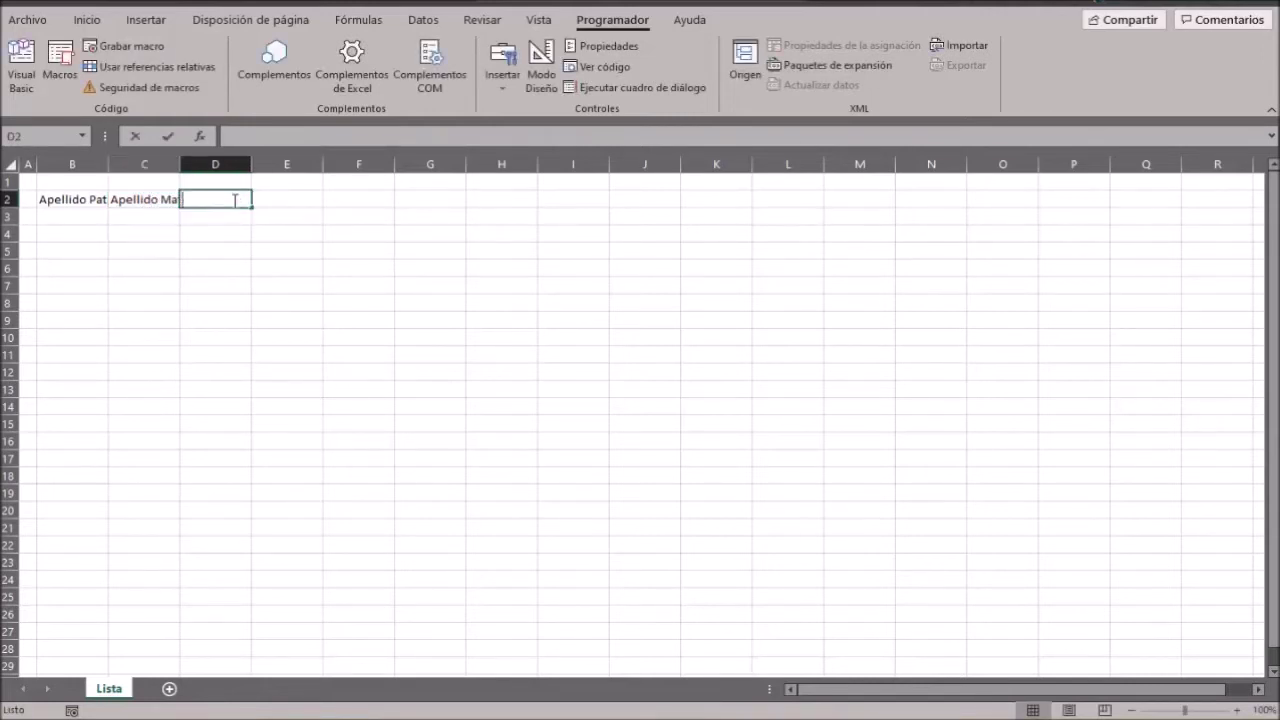
type("ombre(s")
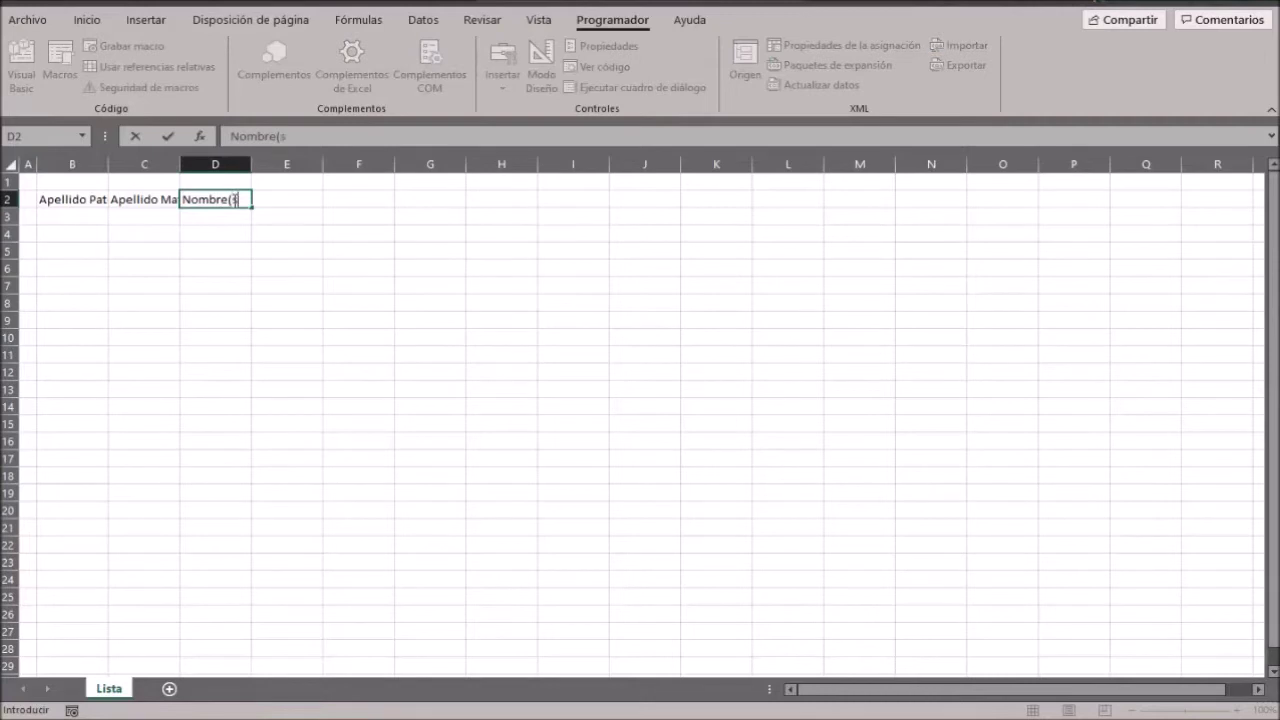
left_click(287, 198)
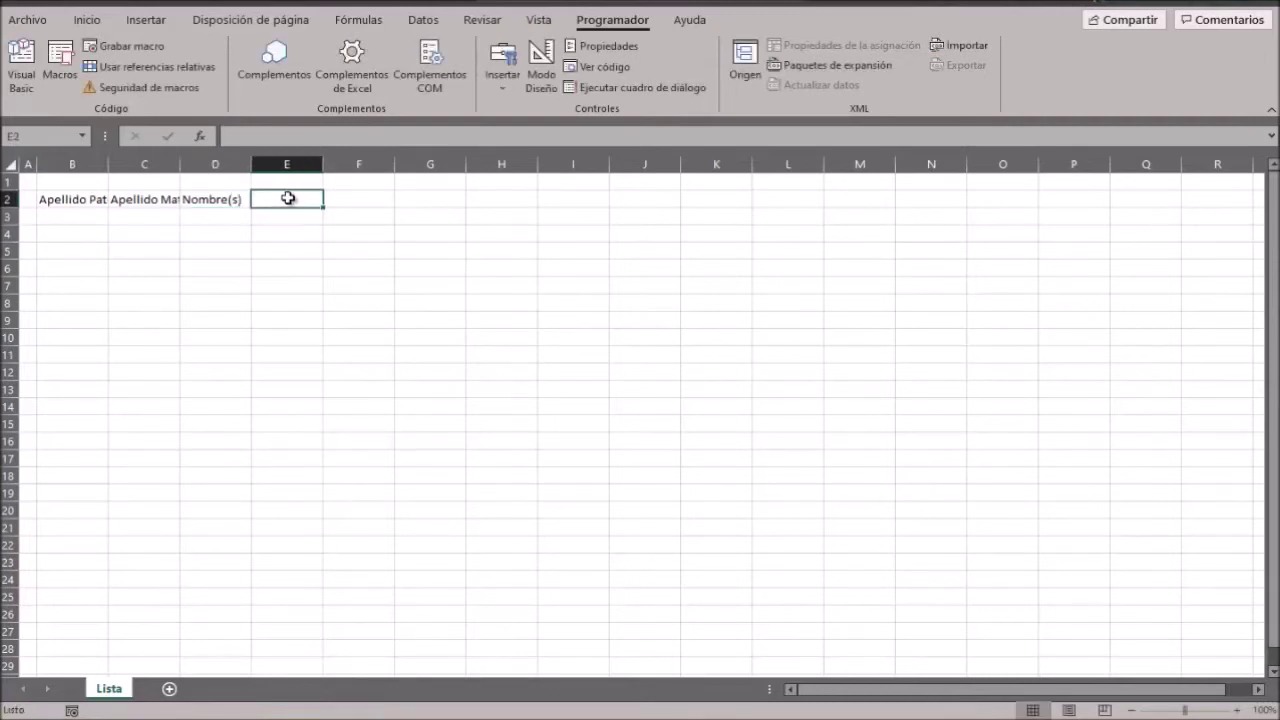
type("M")
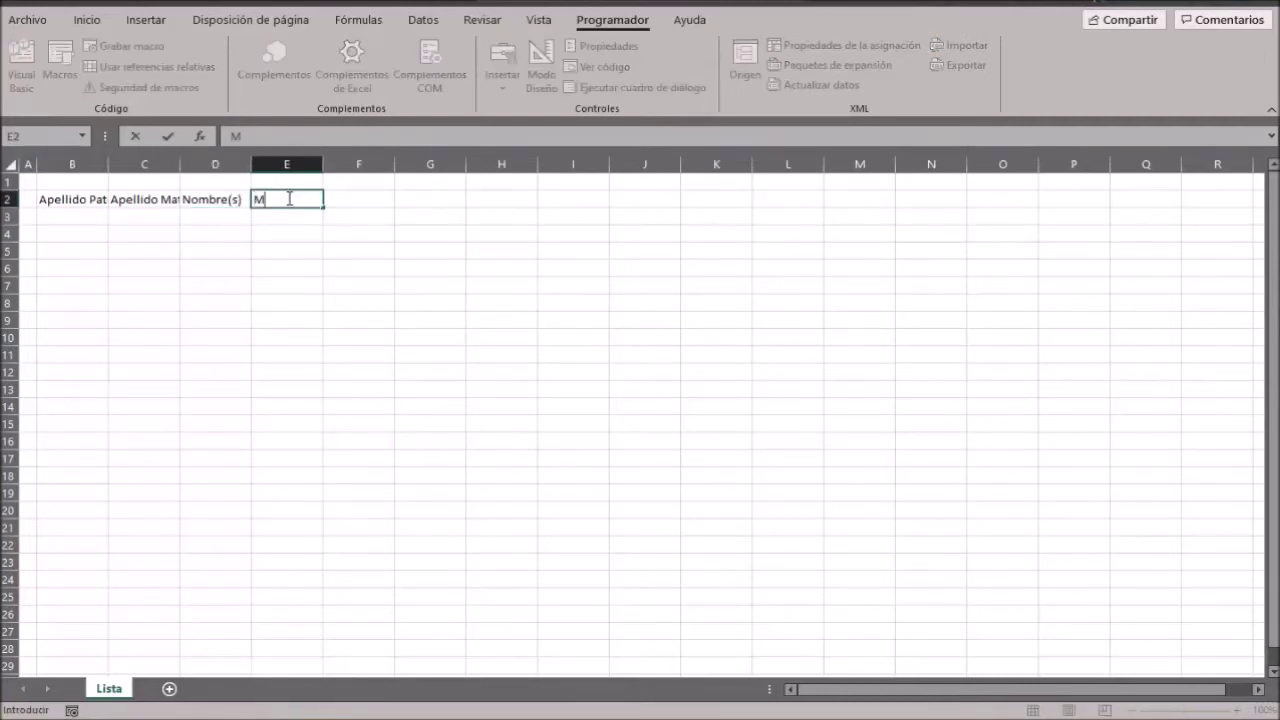
type("mero de cuenta")
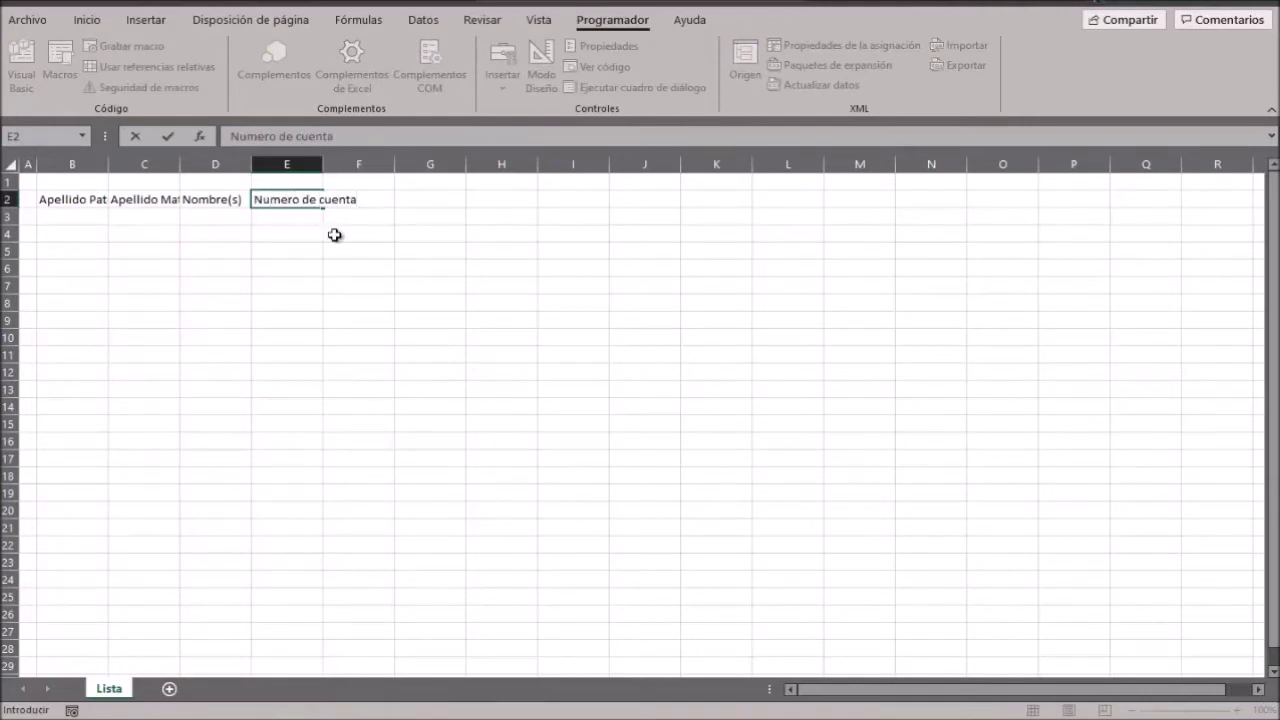
left_click(360, 233)
left_click(367, 201)
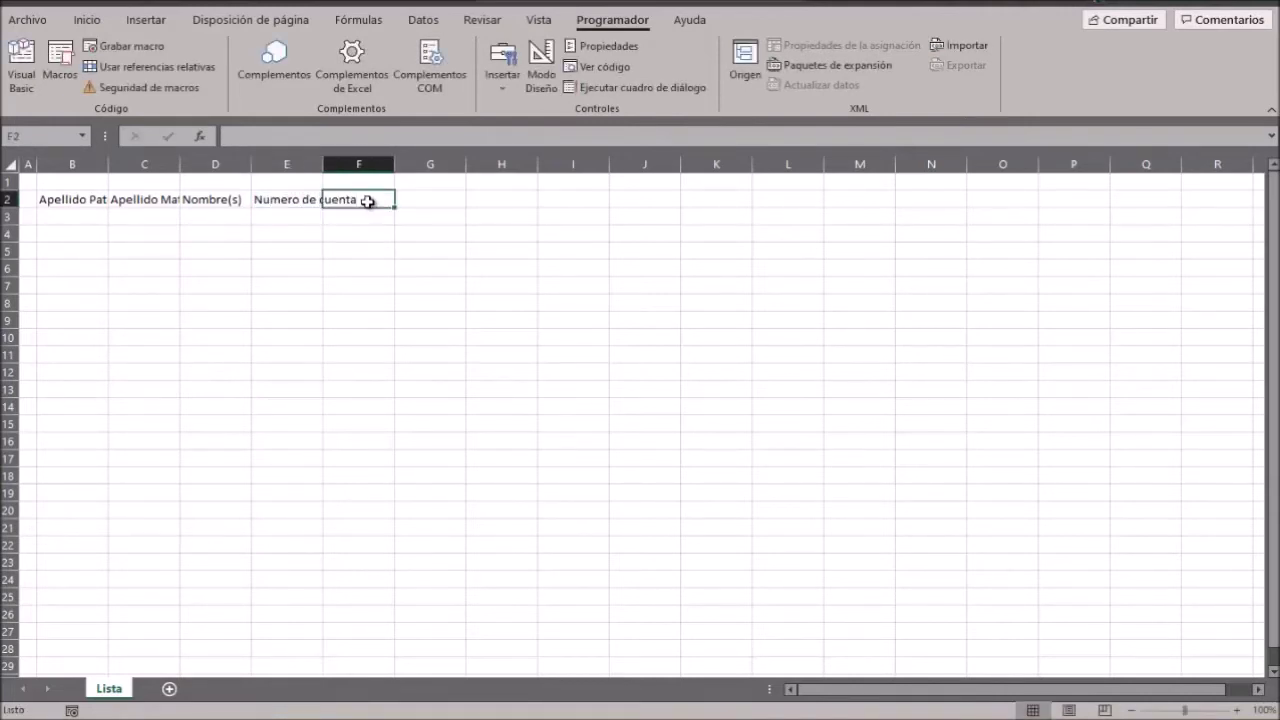
type("Carrera")
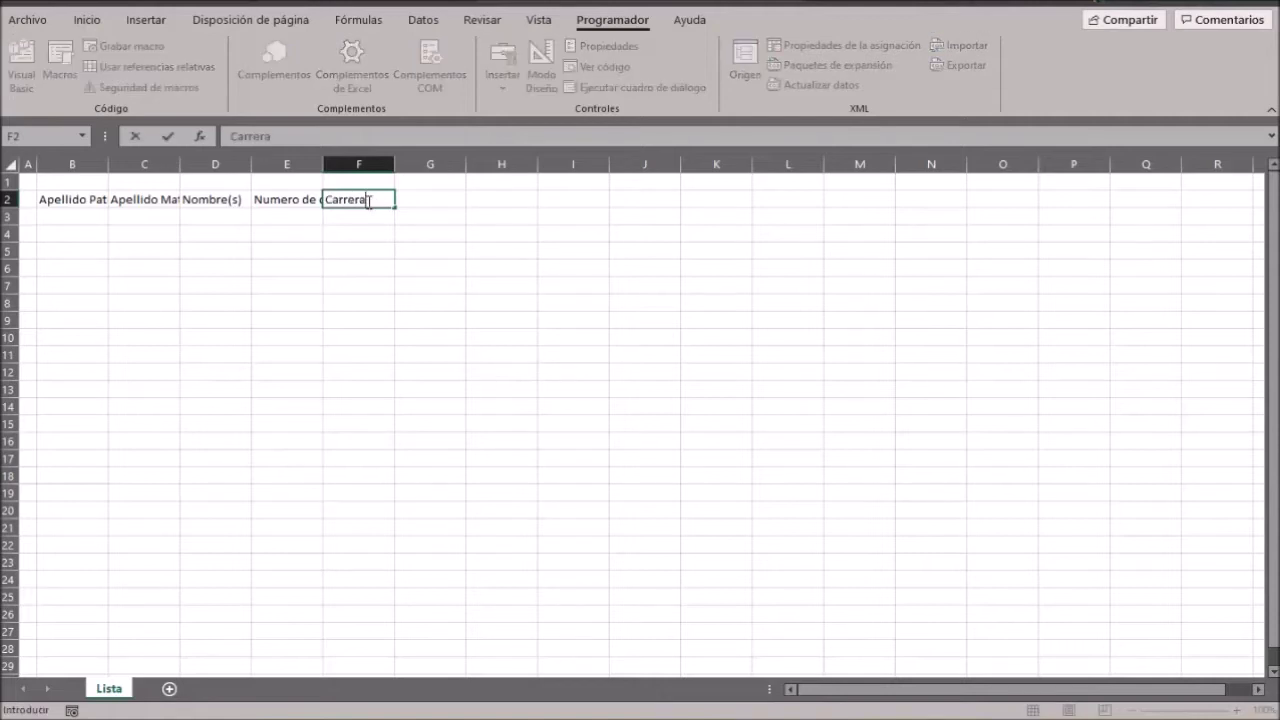
left_click(360, 233)
Widen columns B and E to fit their headers and select the header row.
left_click_drag(108, 164, 258, 164)
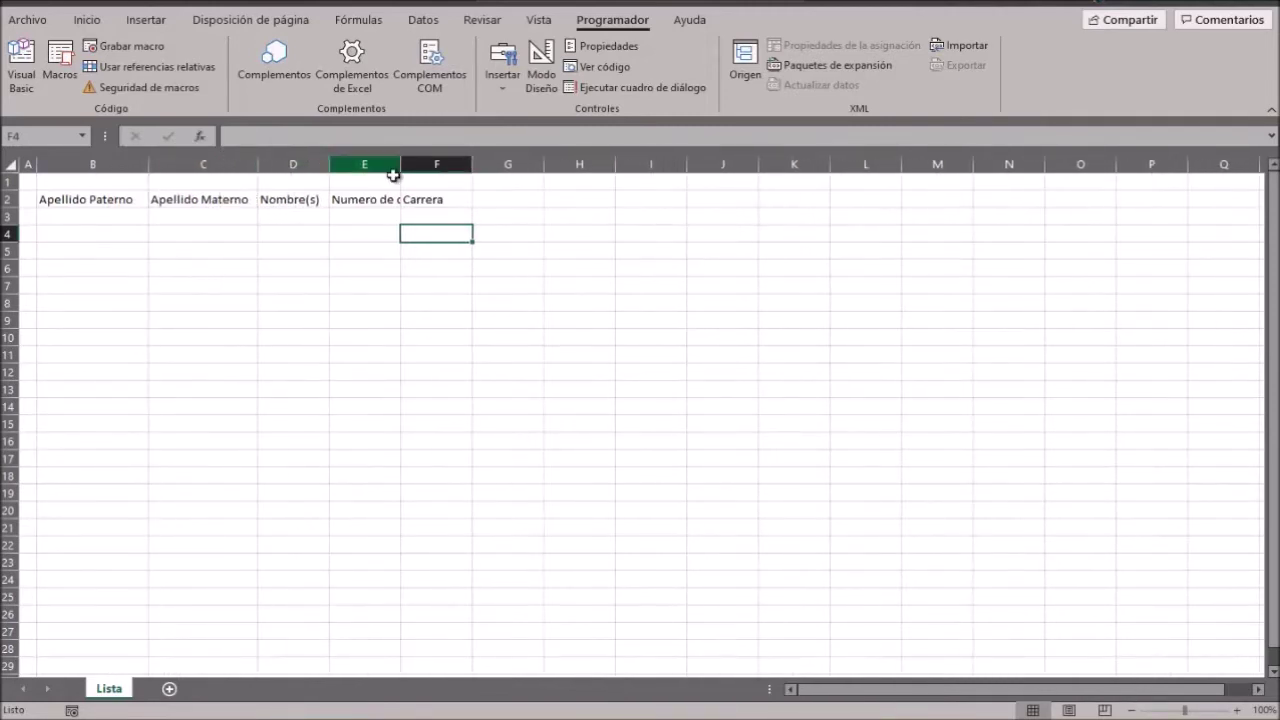
left_click_drag(401, 158, 447, 164)
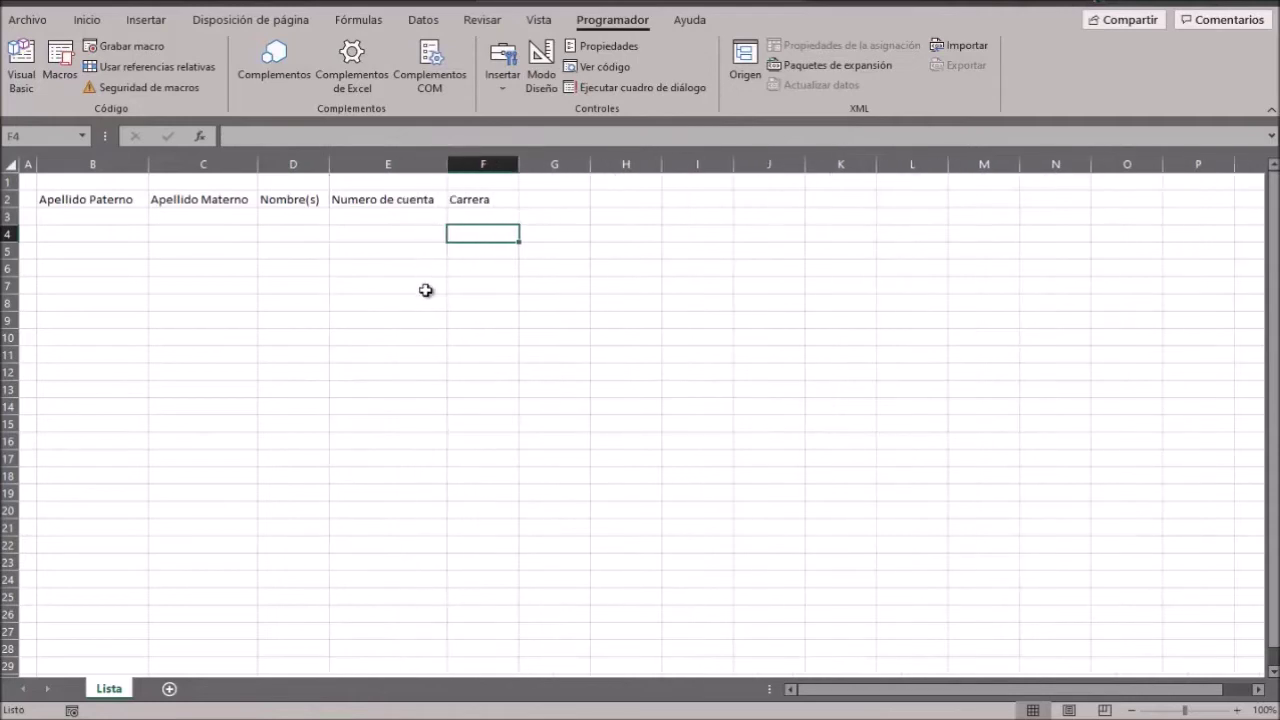
left_click(423, 289)
left_click(118, 201)
key("shift+Right")
key("shift+Right")
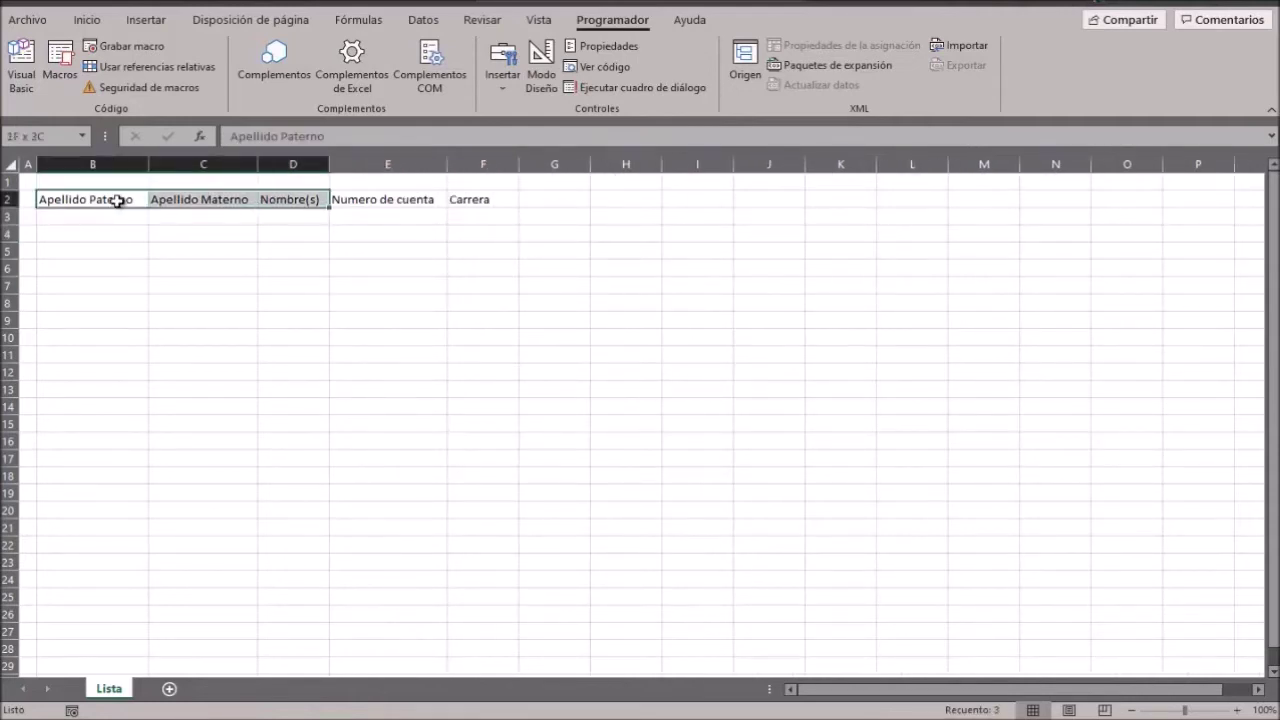
Centre the B2:F2 headers with dark blue fill and white font colour.
key("shift+Right")
key("shift+Right")
left_click(88, 20)
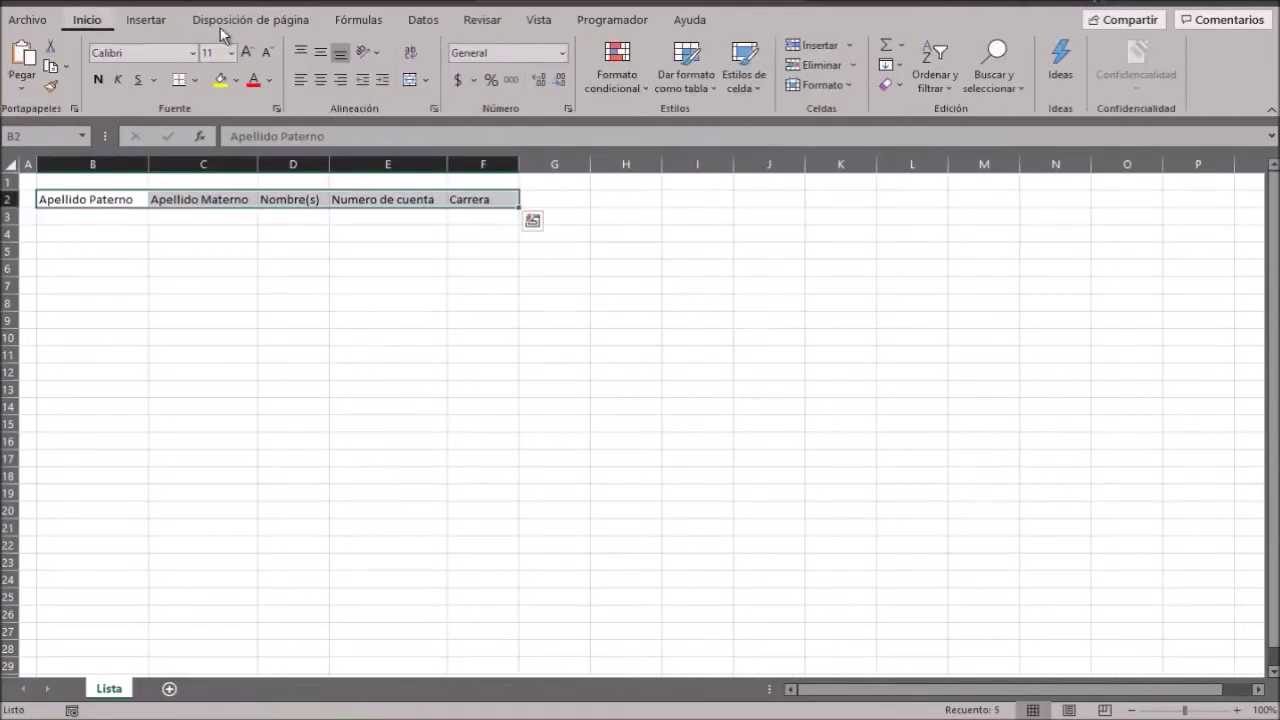
left_click(319, 80)
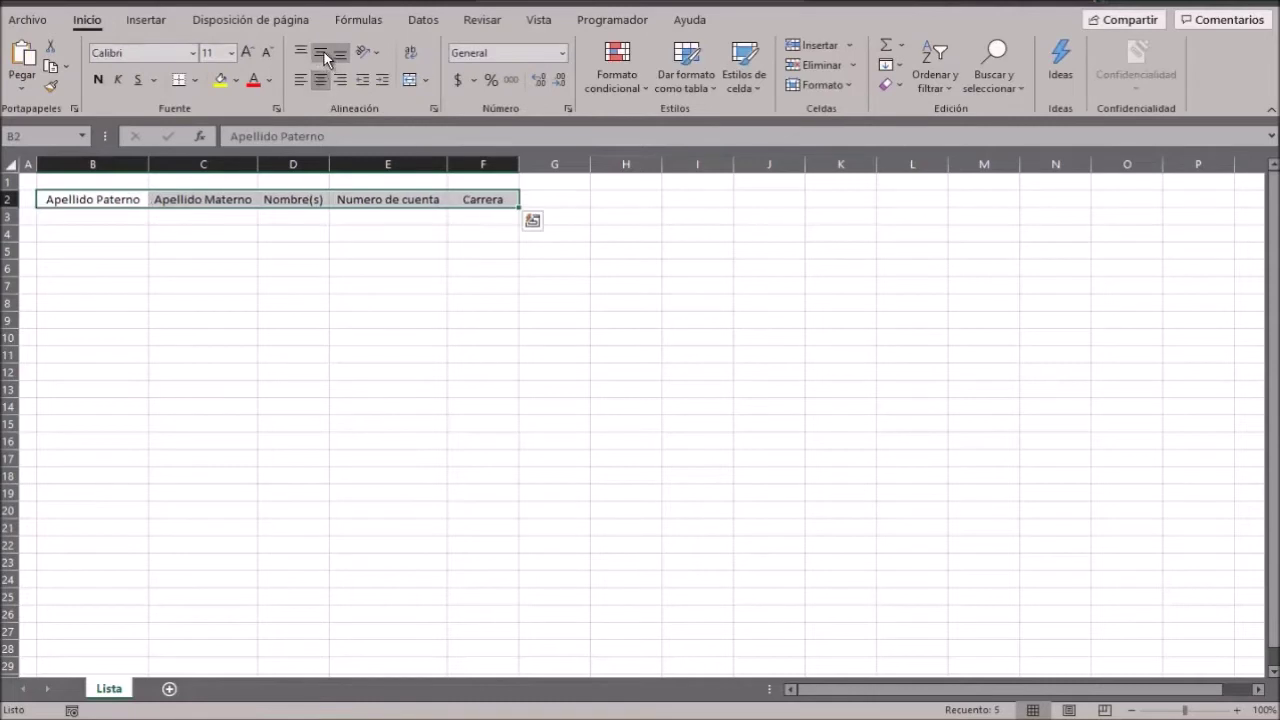
left_click(236, 80)
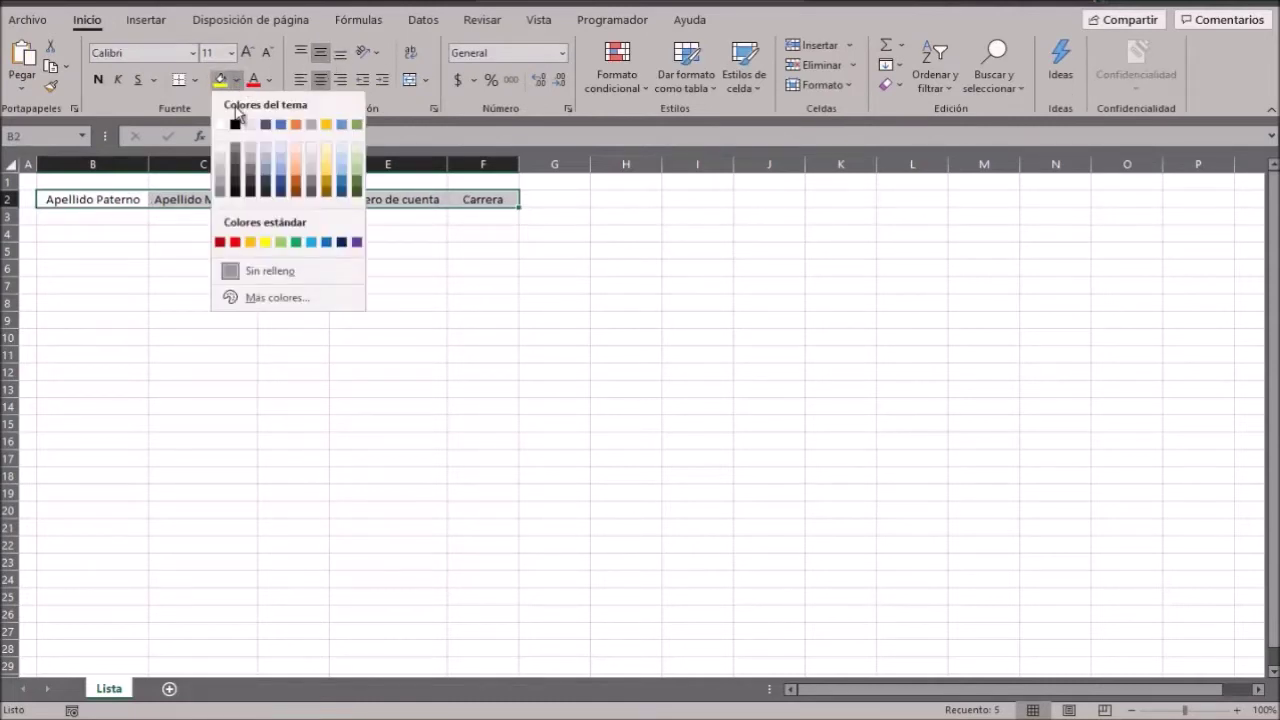
left_click(341, 242)
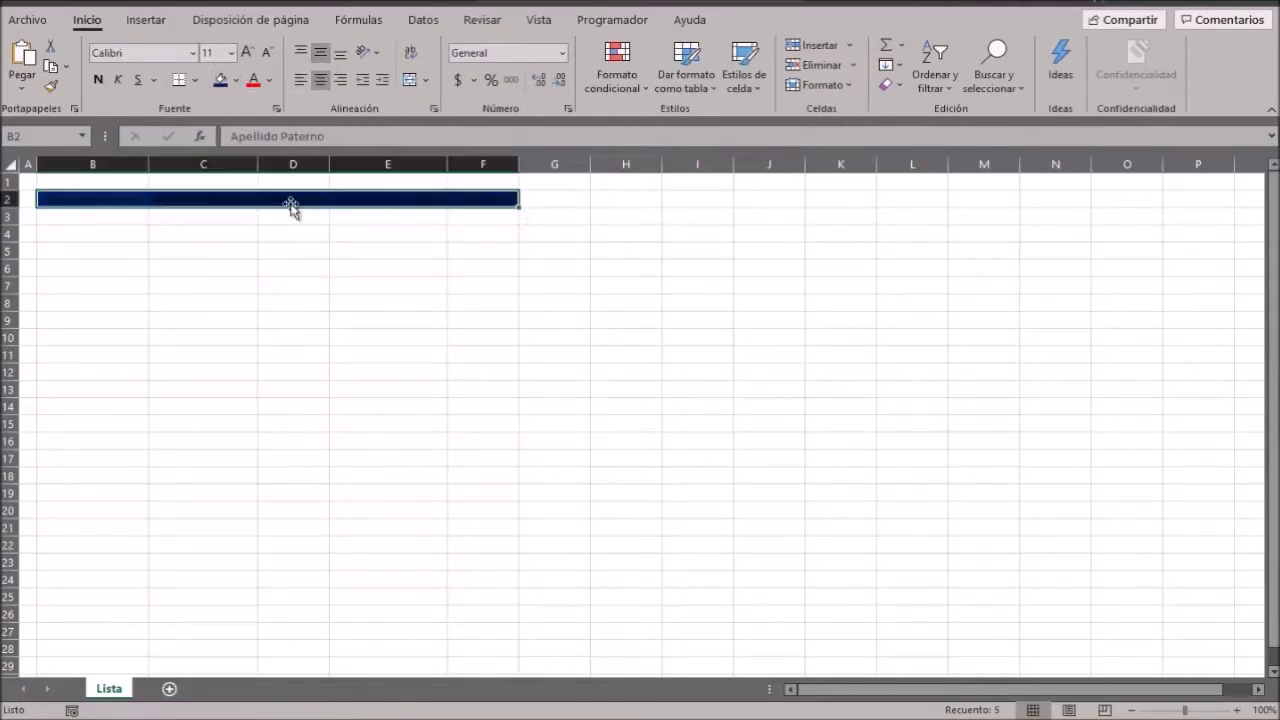
left_click(272, 85)
left_click(258, 152)
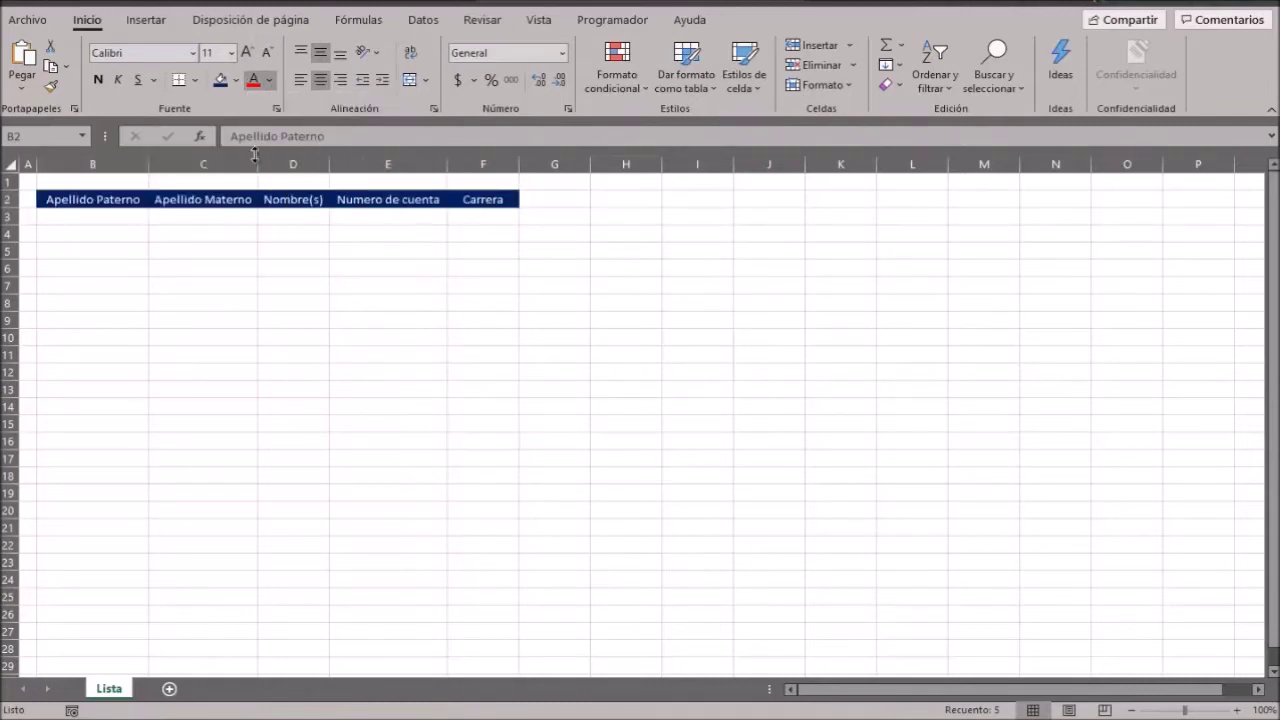
left_click(246, 257)
mouse_move(247, 259)
left_mouse_down()
mouse_move(261, 228)
mouse_move(508, 232)
left_mouse_up()
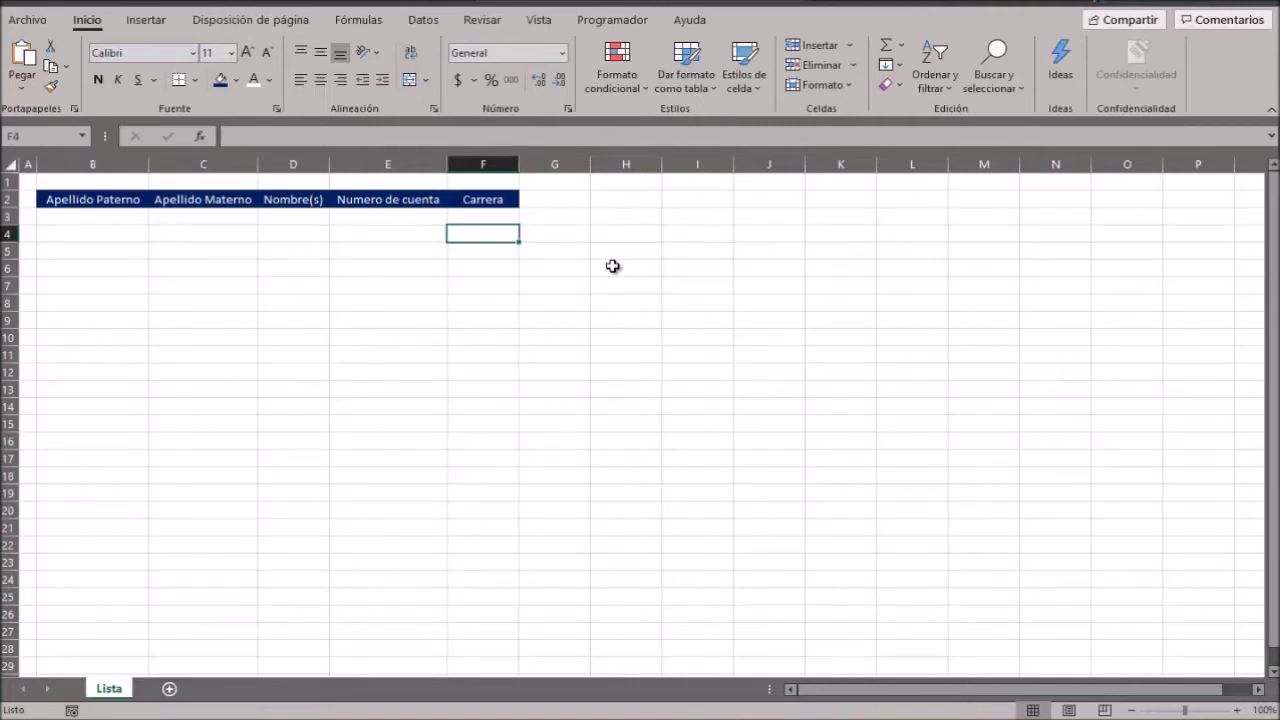
Cut the B2:F2 headers and paste them at B5.
left_click(150, 230)
left_click_drag(150, 225, 97, 228)
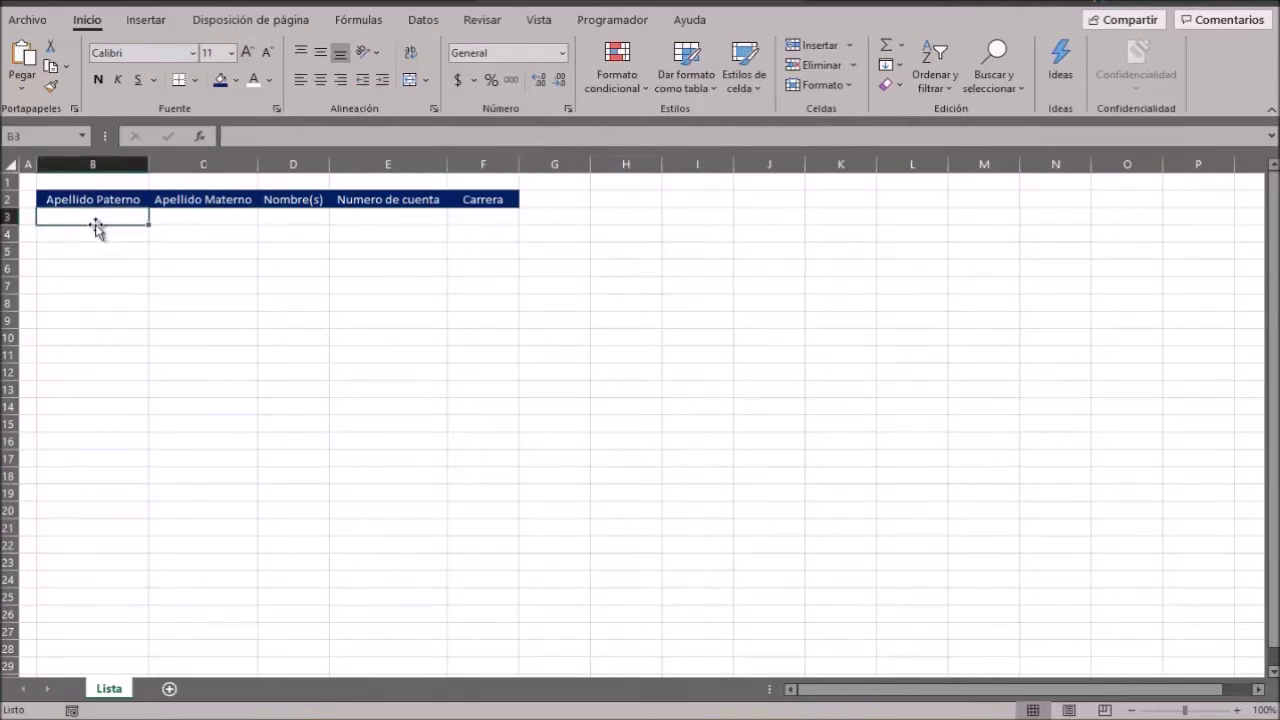
left_click(10, 200)
left_click(134, 199)
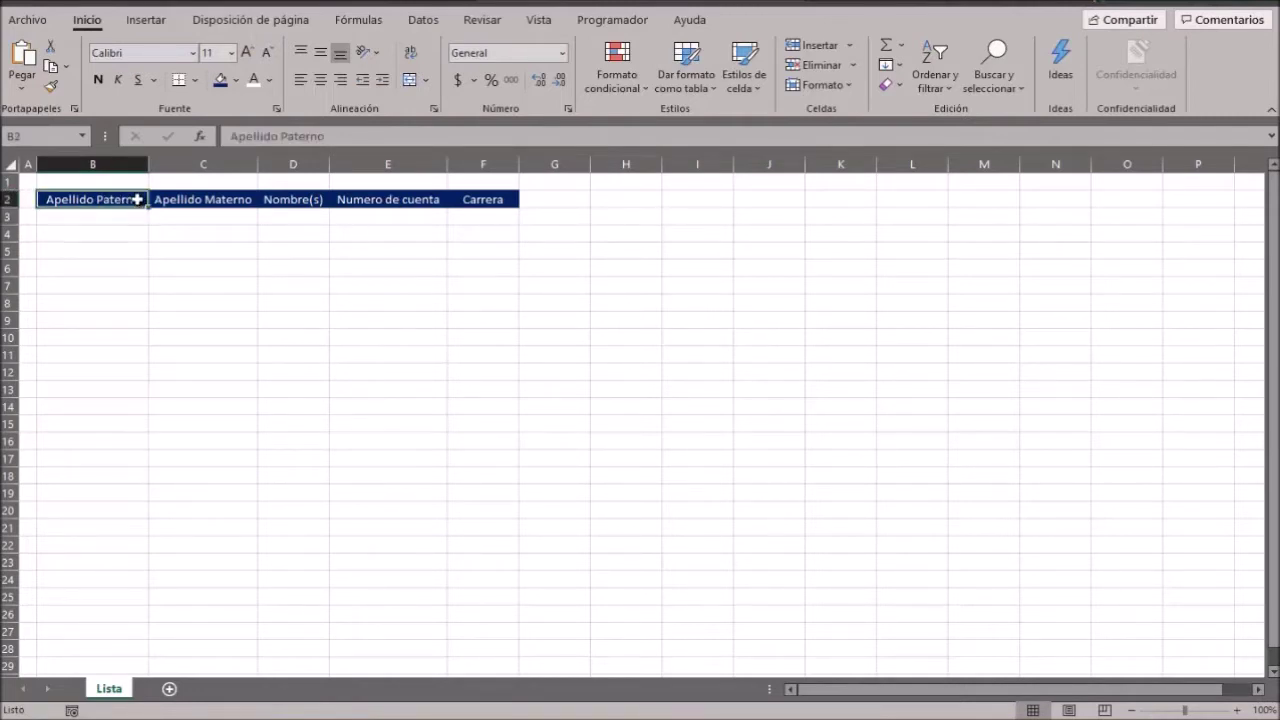
key("shift+Right")
key("shift+Right")
key("shift+Right")
key("shift+Right")
key("ctrl+c")
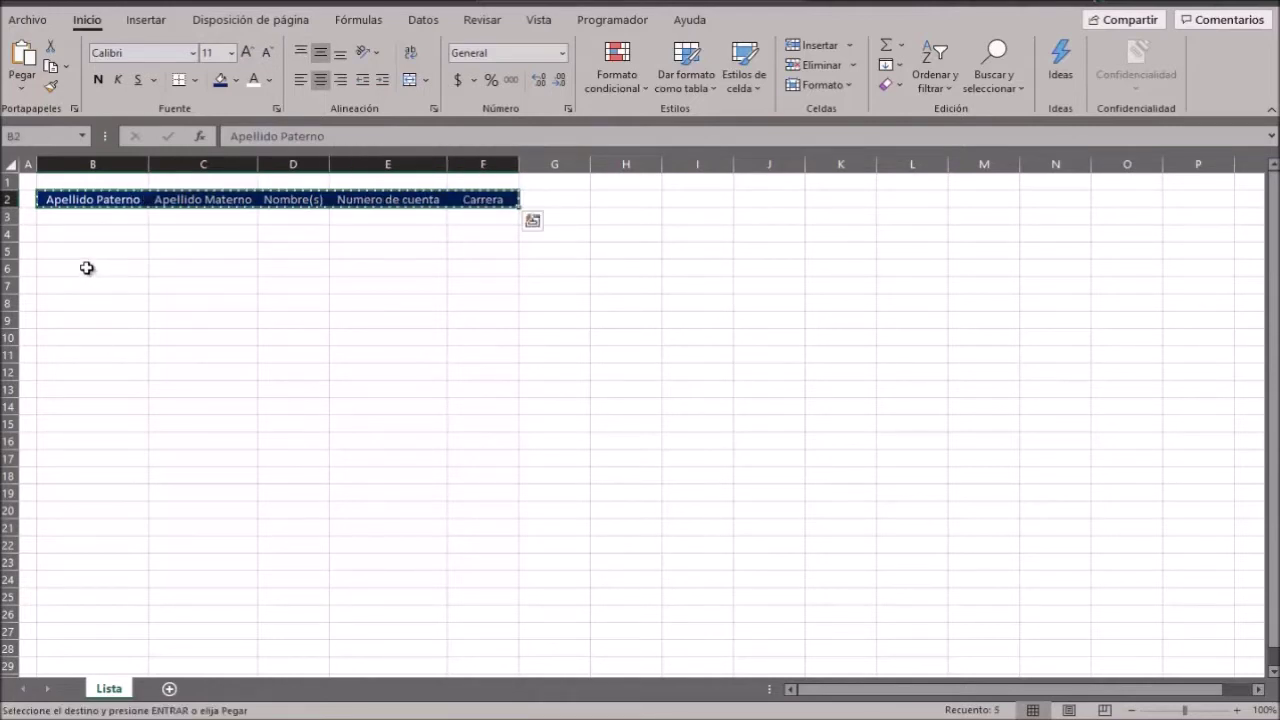
left_click(91, 250)
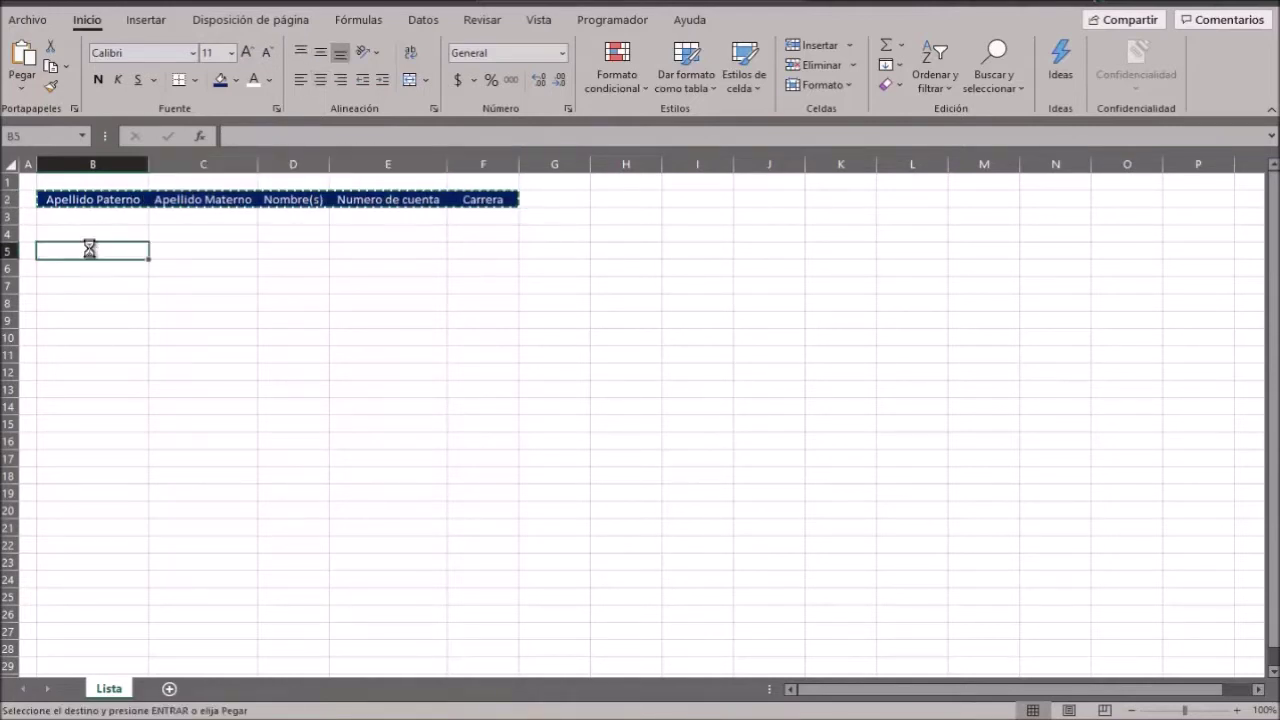
key("Return")
Open the Visual Basic editor from the Developer tools.
left_click(115, 311)
left_click(112, 202)
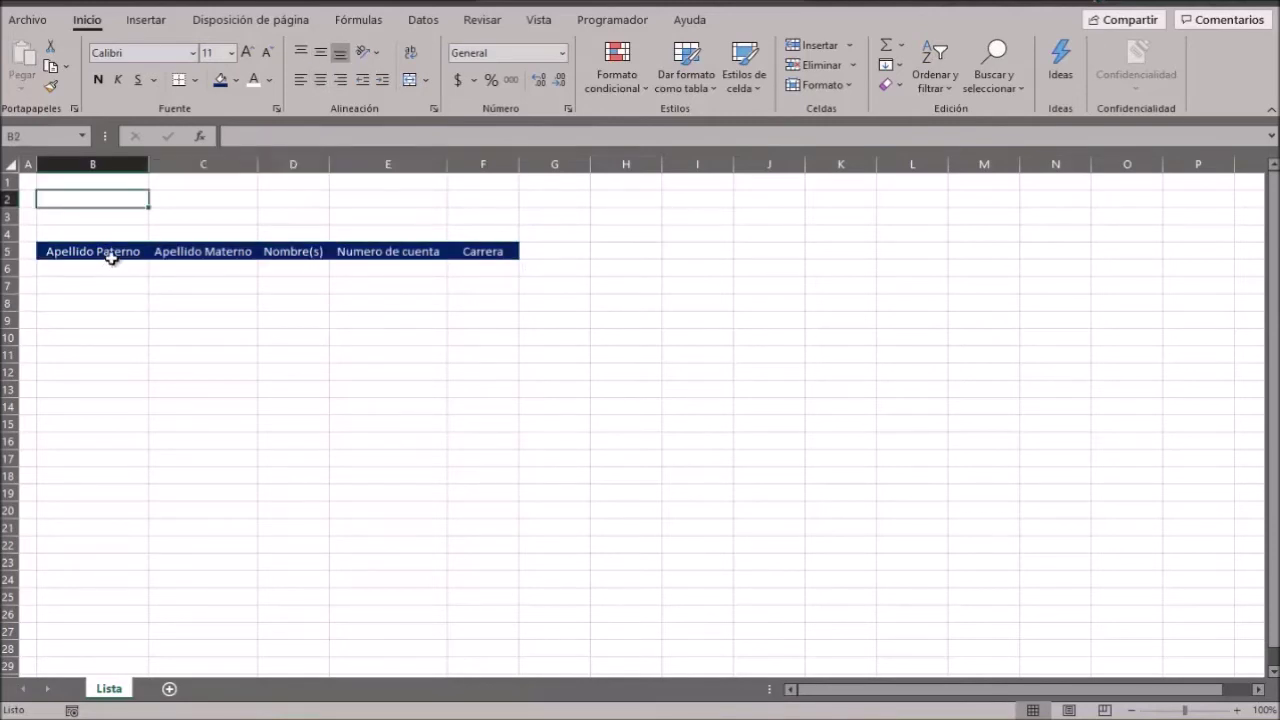
left_click(108, 251)
left_click(247, 352)
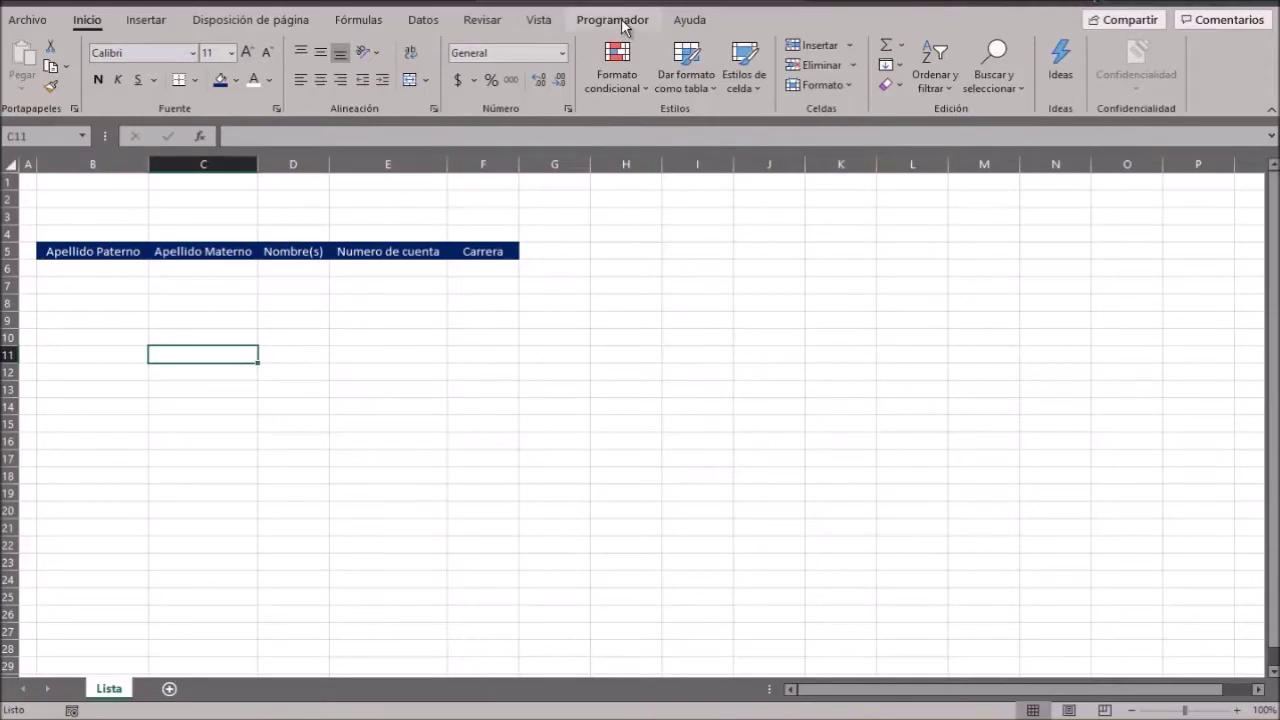
left_click(612, 20)
left_click(21, 78)
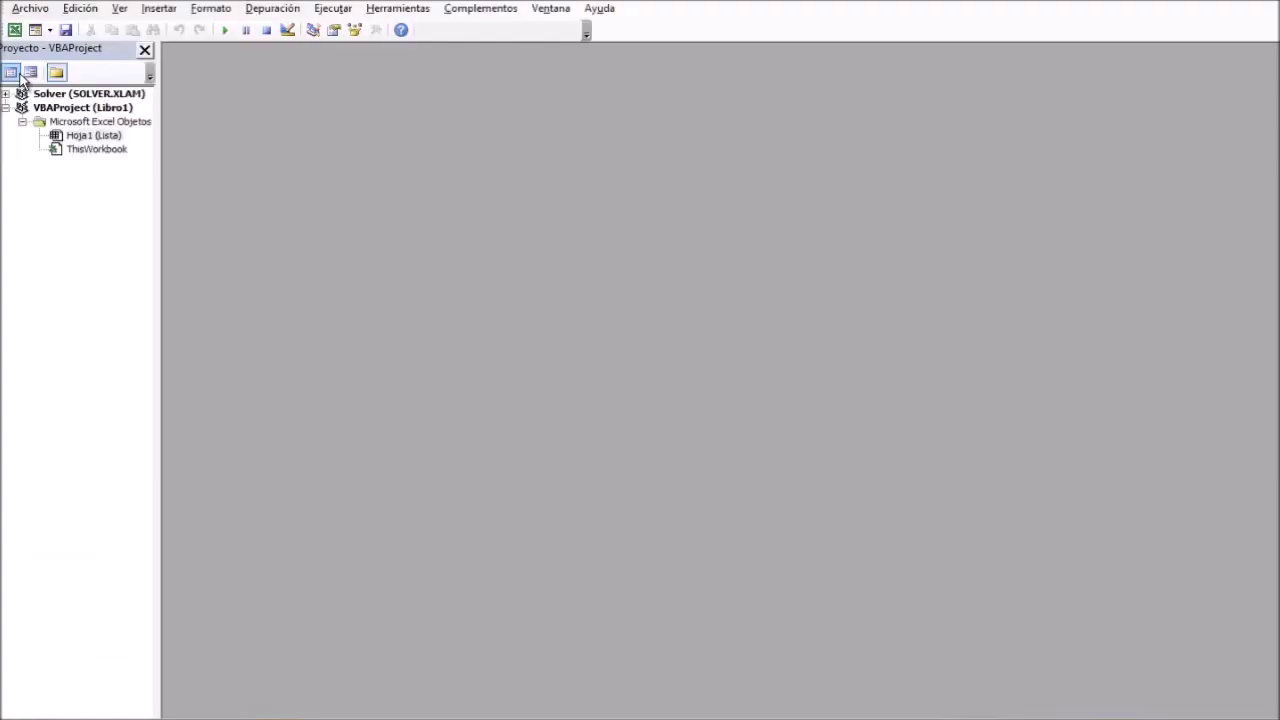
Insert a new UserForm, resize it narrow and tall, and move the Toolbox near it.
left_click(152, 10)
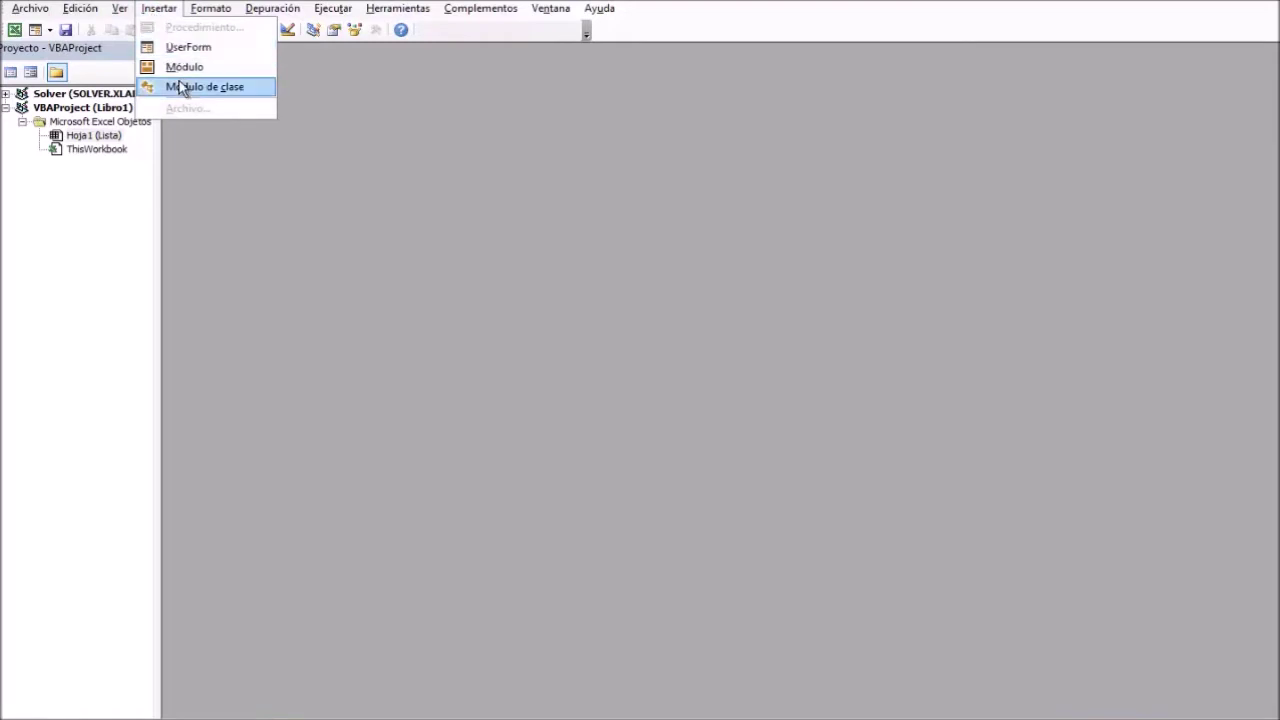
left_click(190, 47)
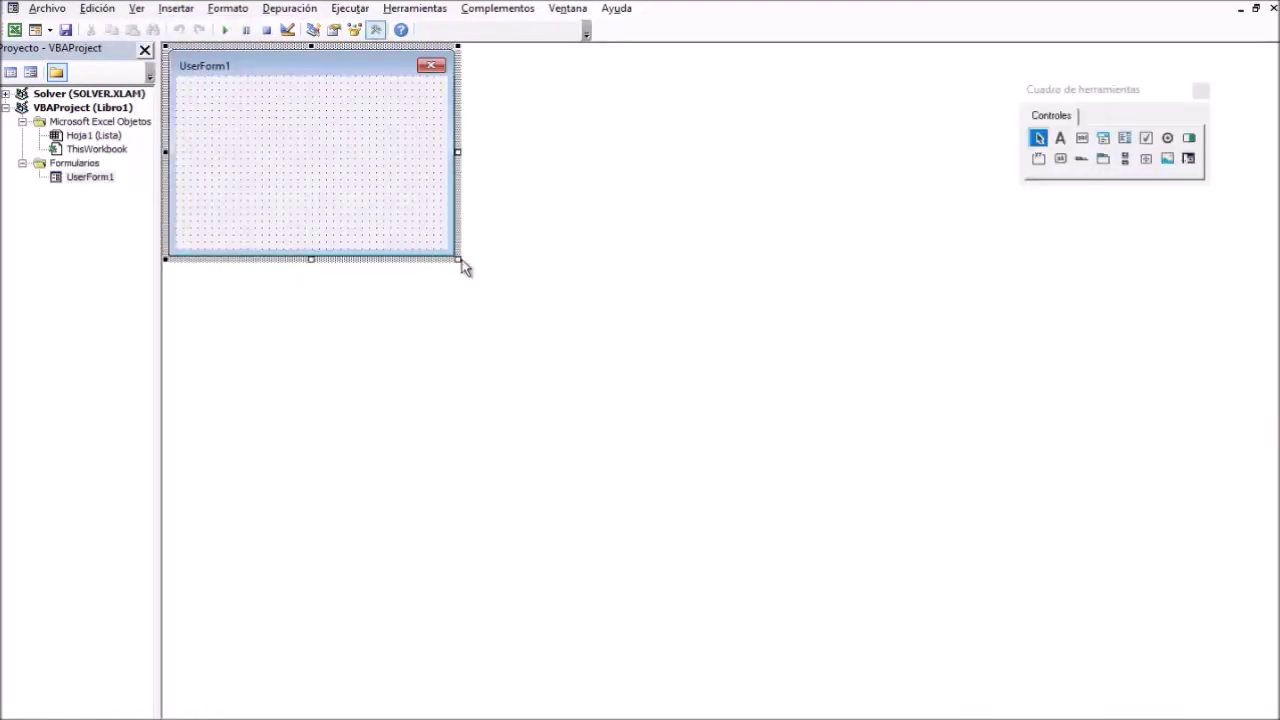
mouse_move(458, 259)
left_mouse_down()
mouse_move(416, 401)
mouse_move(427, 405)
left_mouse_up()
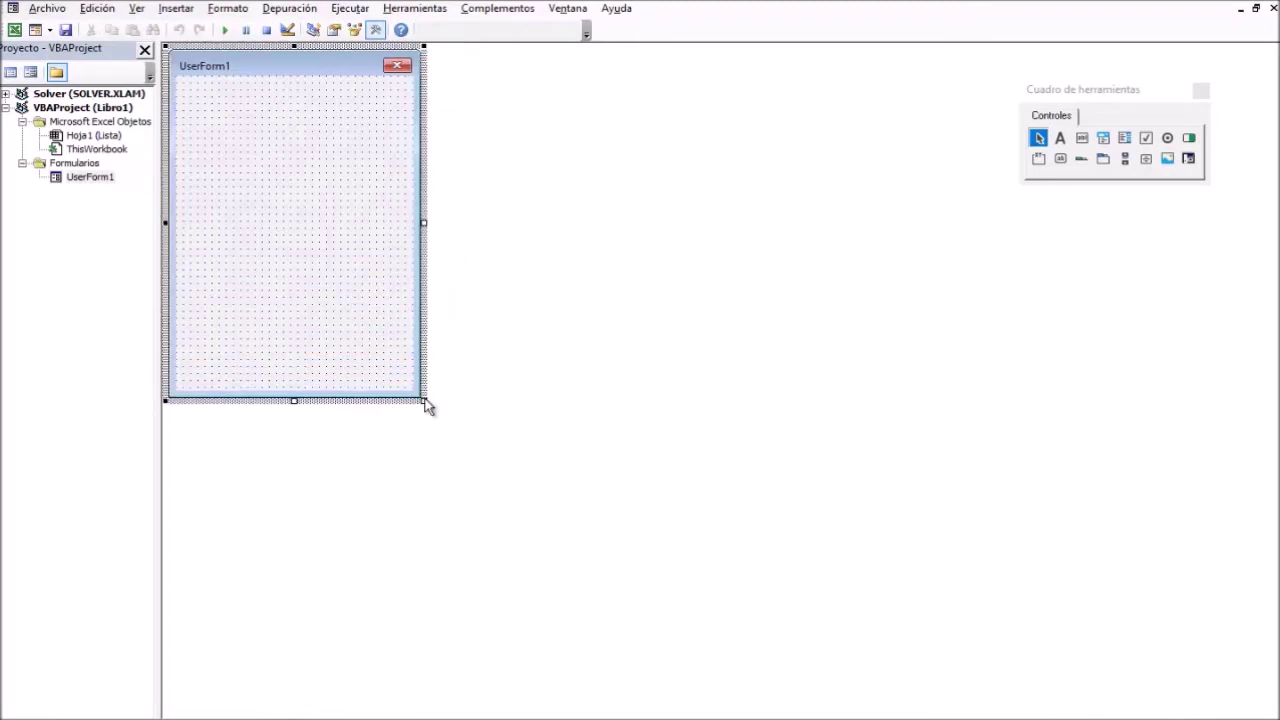
left_click(1066, 115)
left_click_drag(1046, 102, 660, 124)
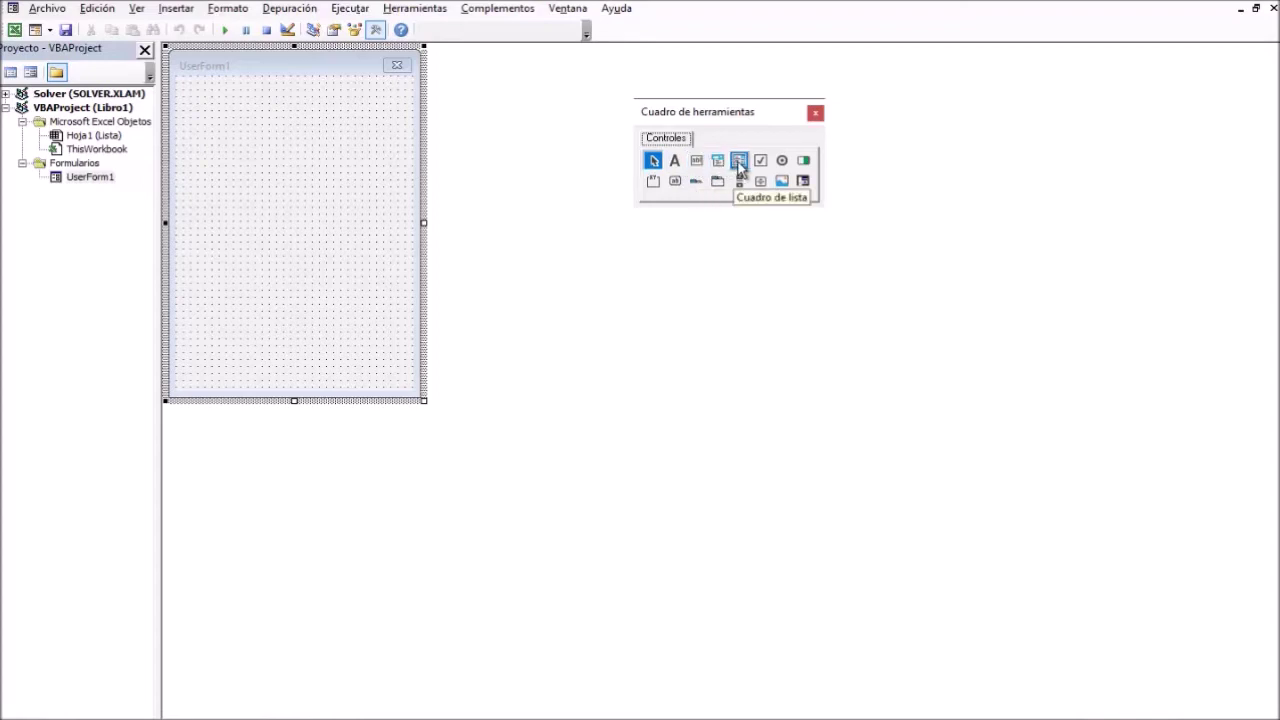
Draw Label1 near the form's top-left with a TextBox just below it.
left_click(676, 162)
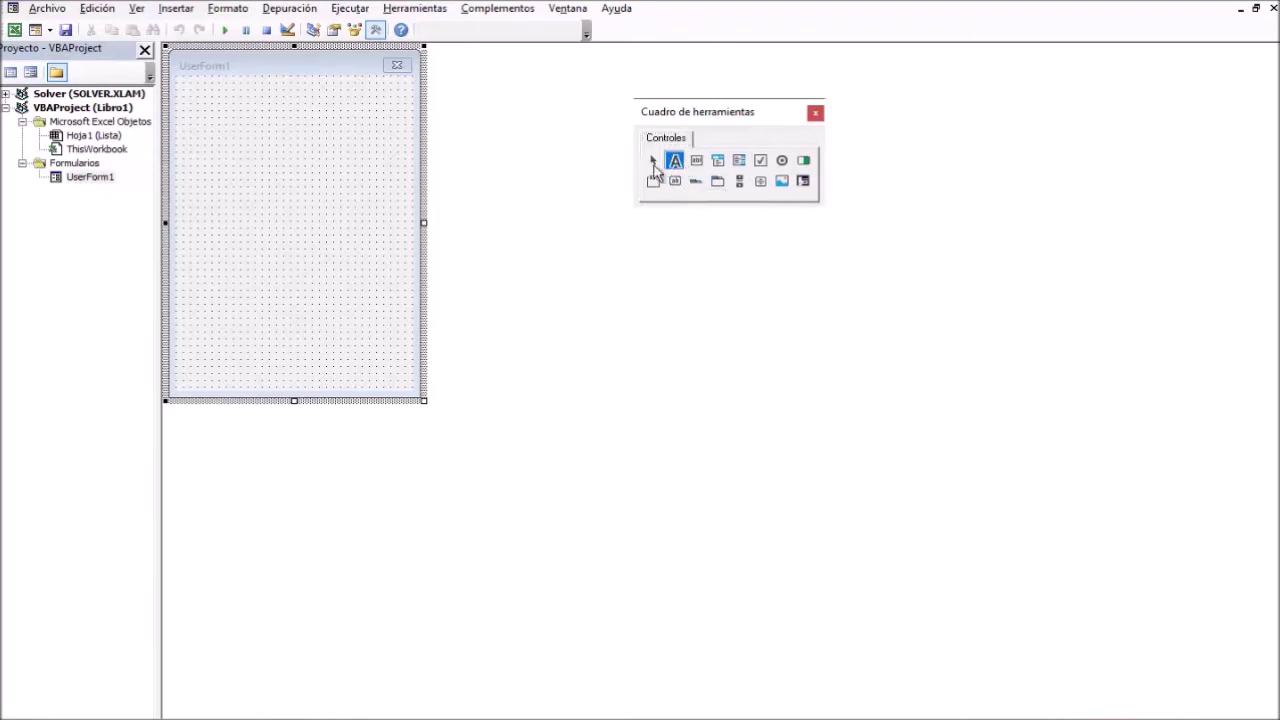
left_click_drag(189, 90, 372, 112)
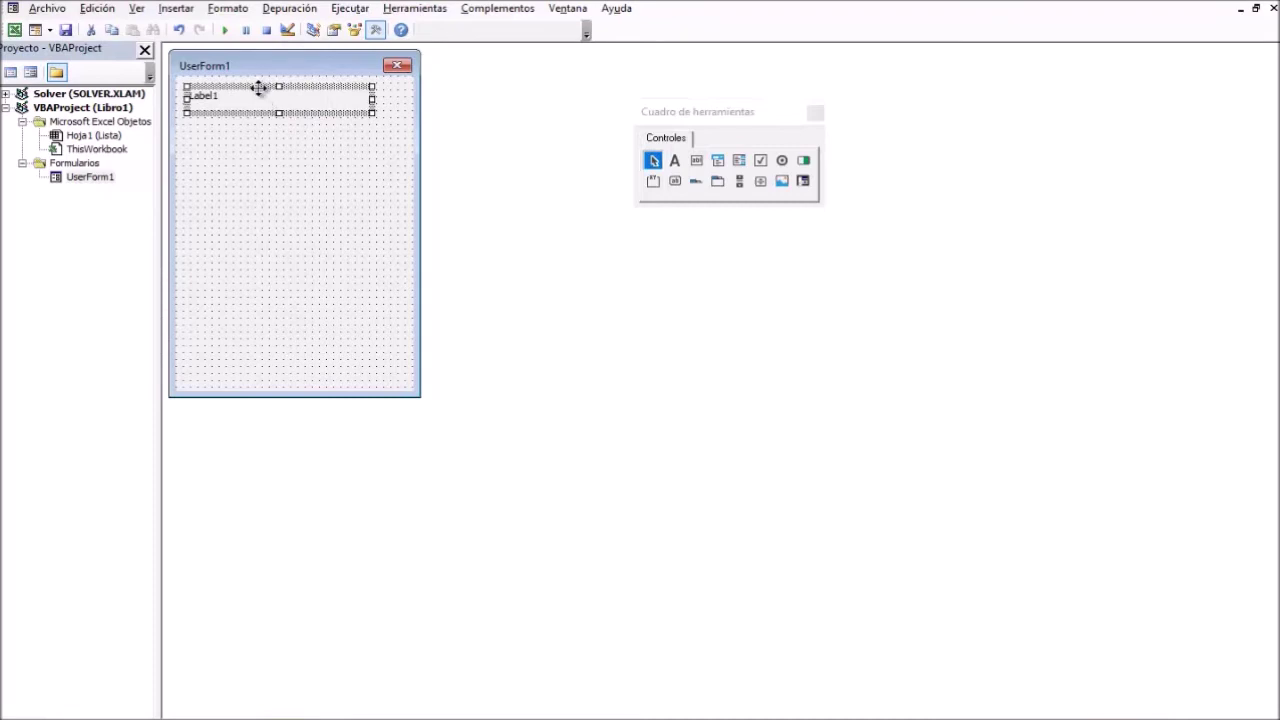
left_click_drag(258, 90, 251, 81)
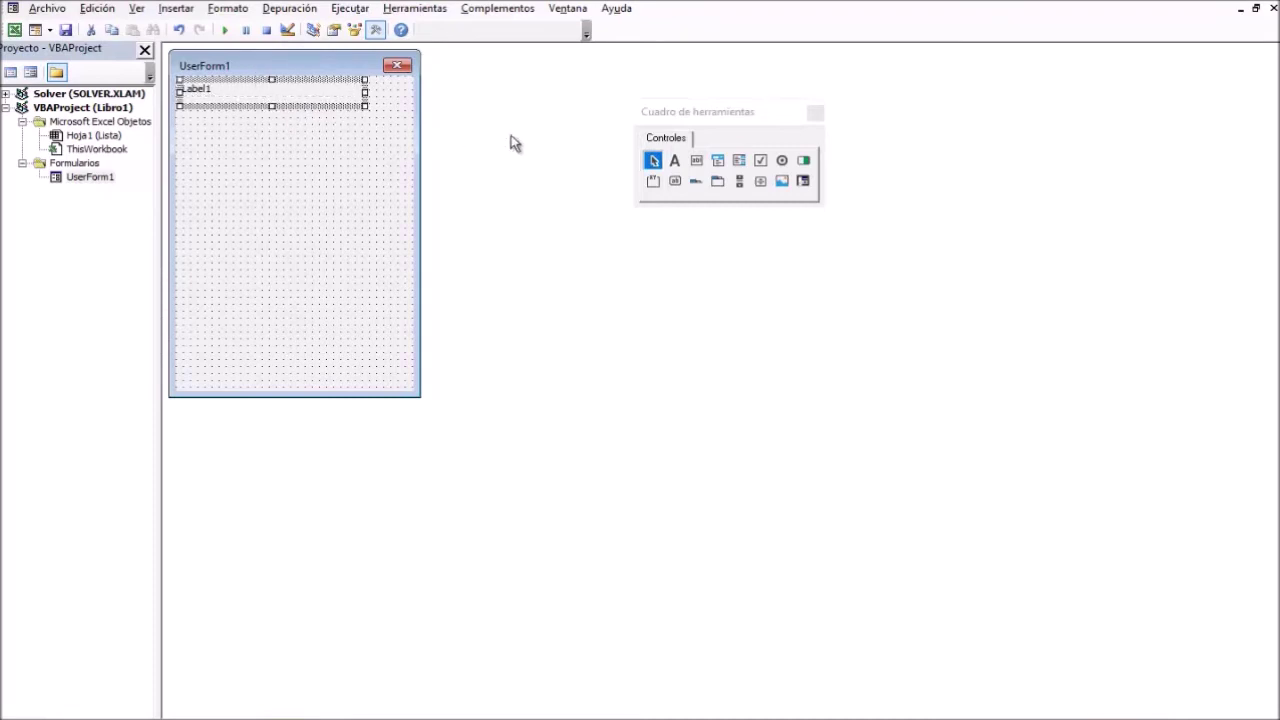
left_click(697, 161)
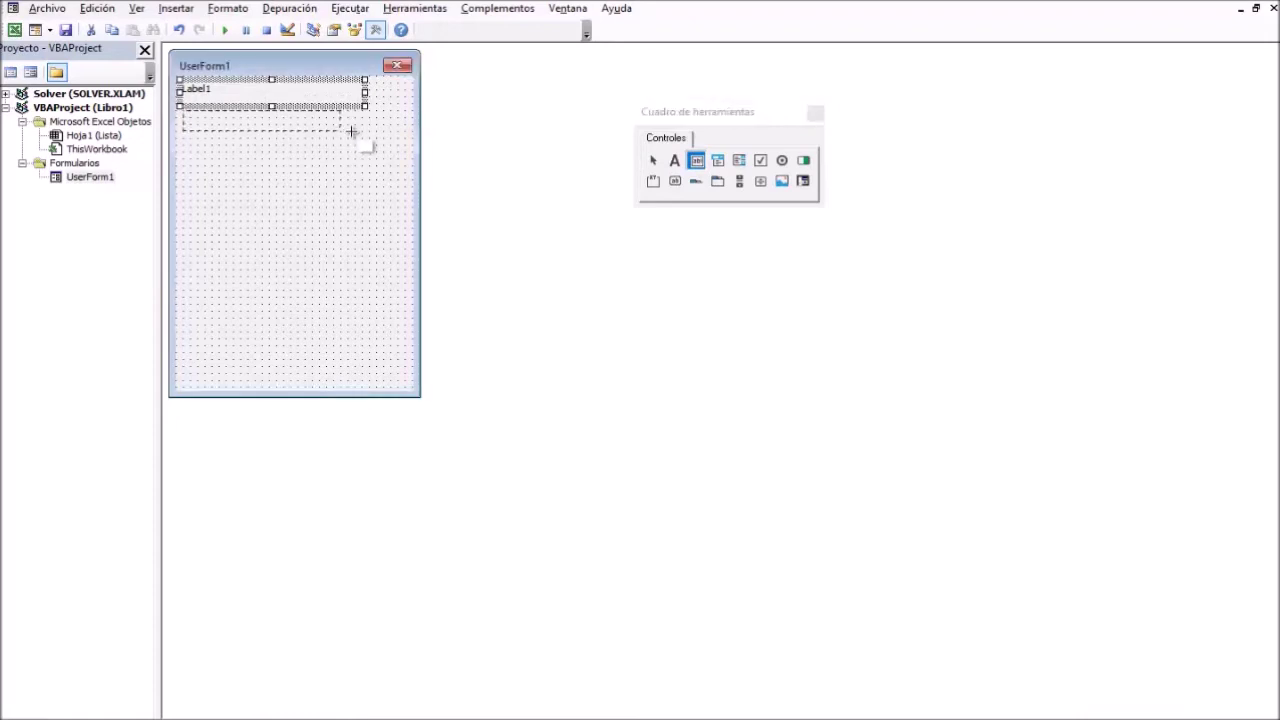
left_click_drag(211, 123, 372, 134)
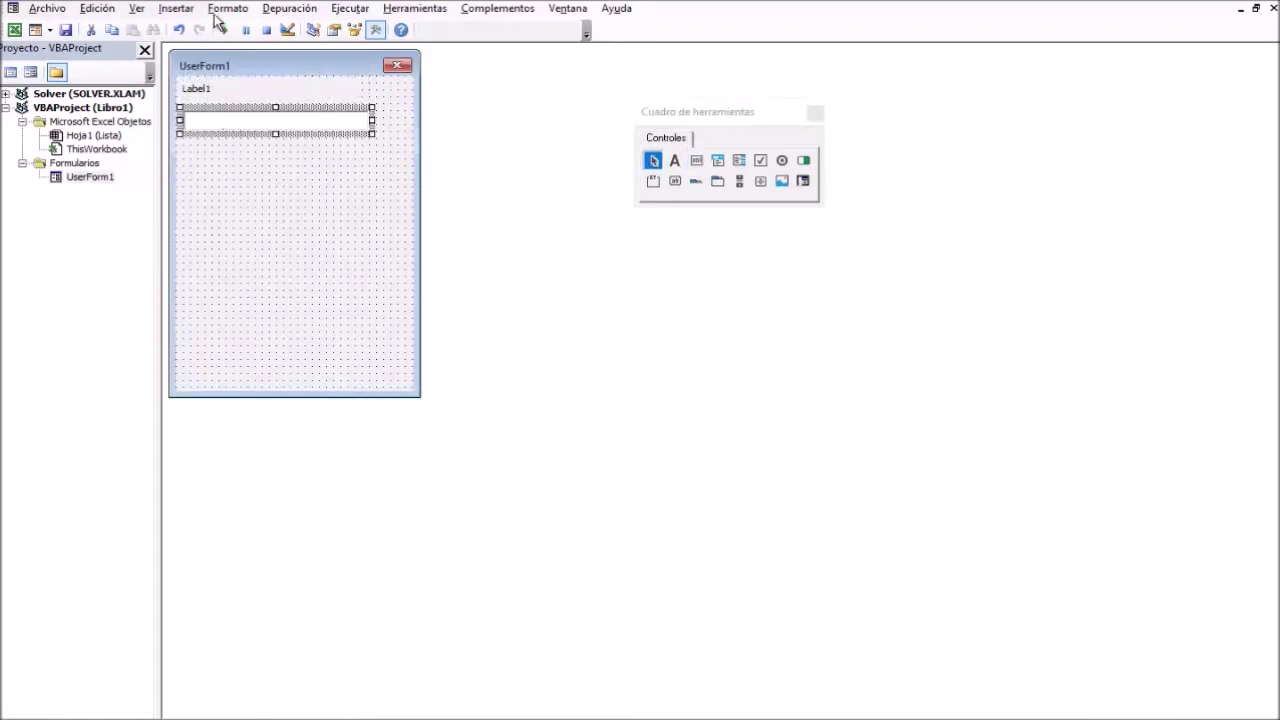
left_click(224, 97)
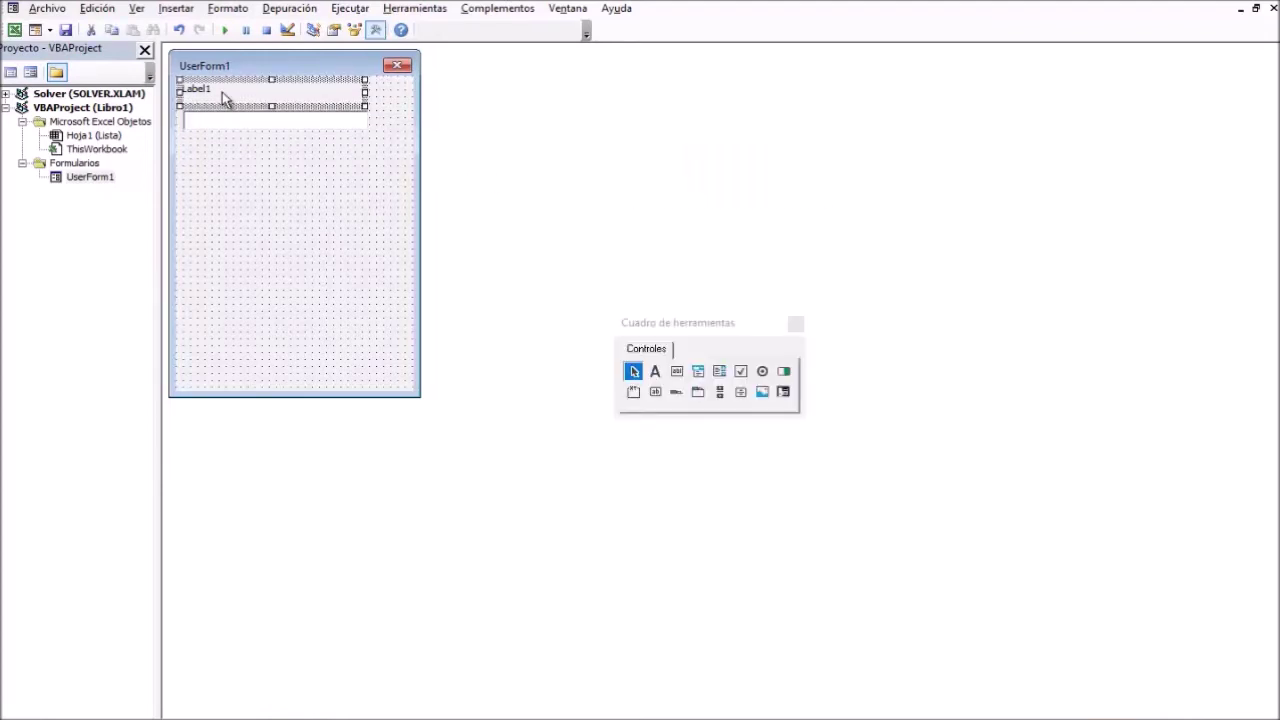
left_click(132, 10)
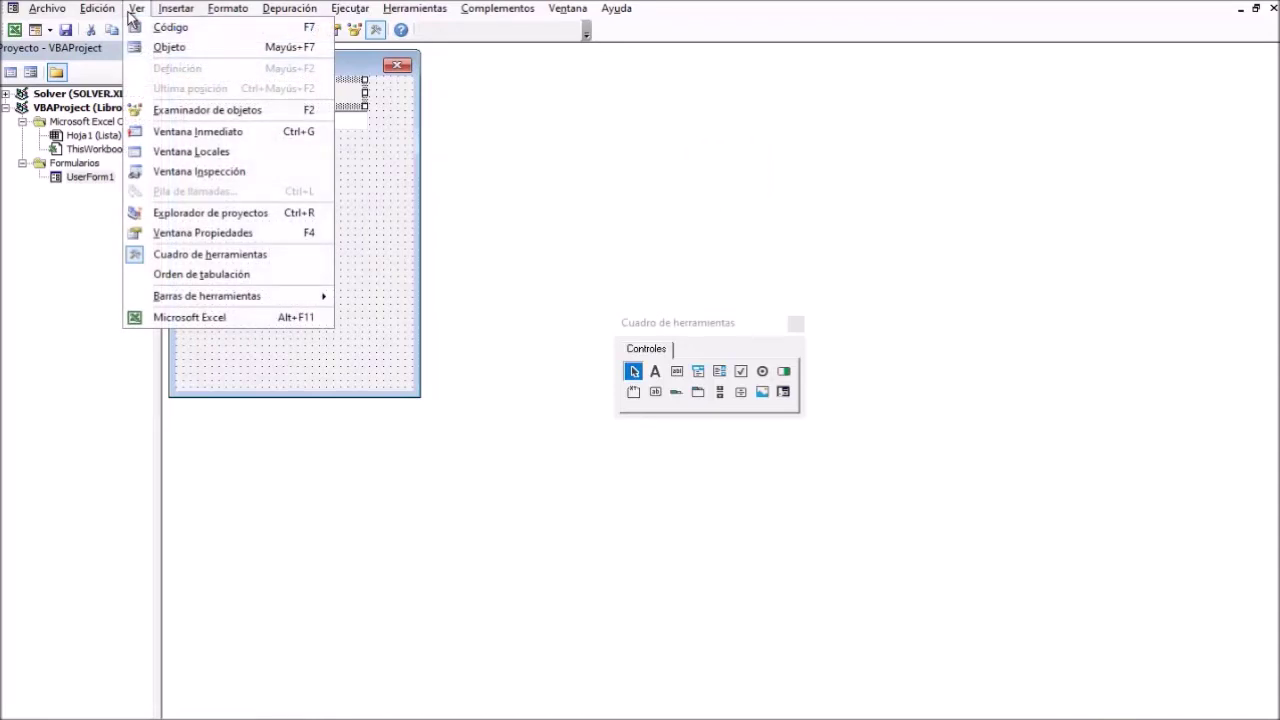
Show the Properties window and change Label1's caption to Apellido Paterno.
left_click(226, 233)
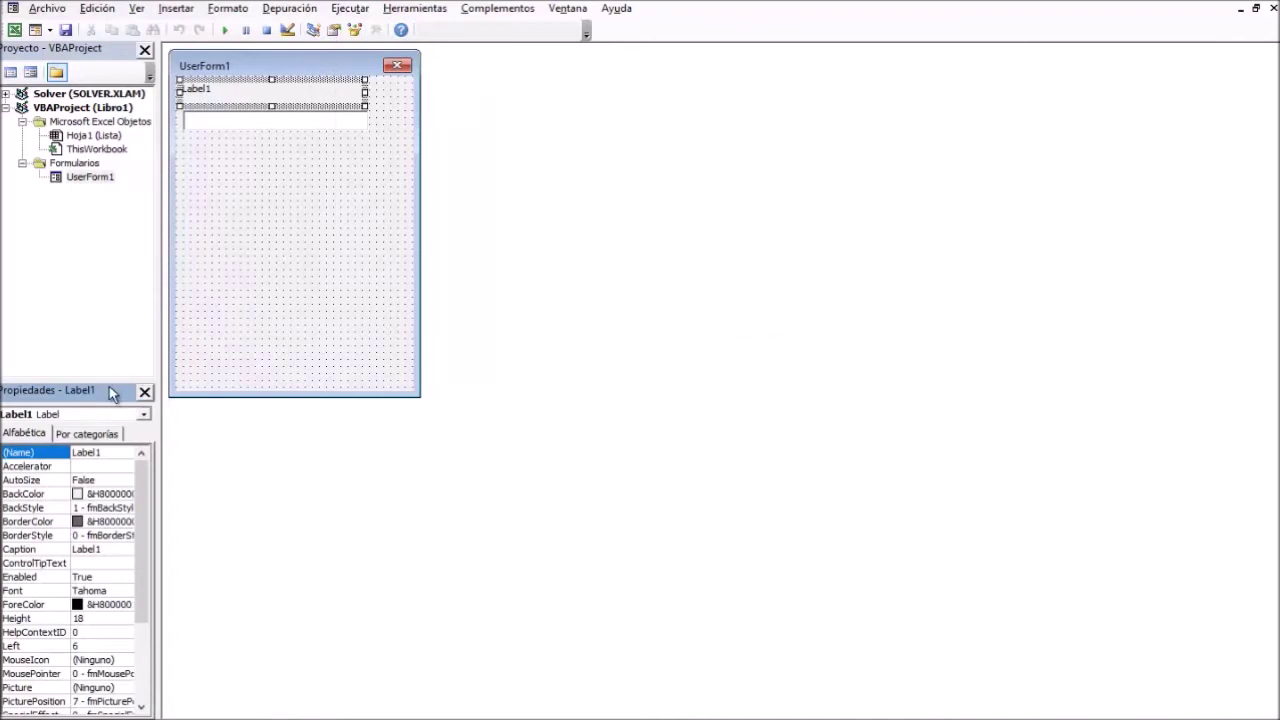
left_click_drag(113, 377, 113, 320)
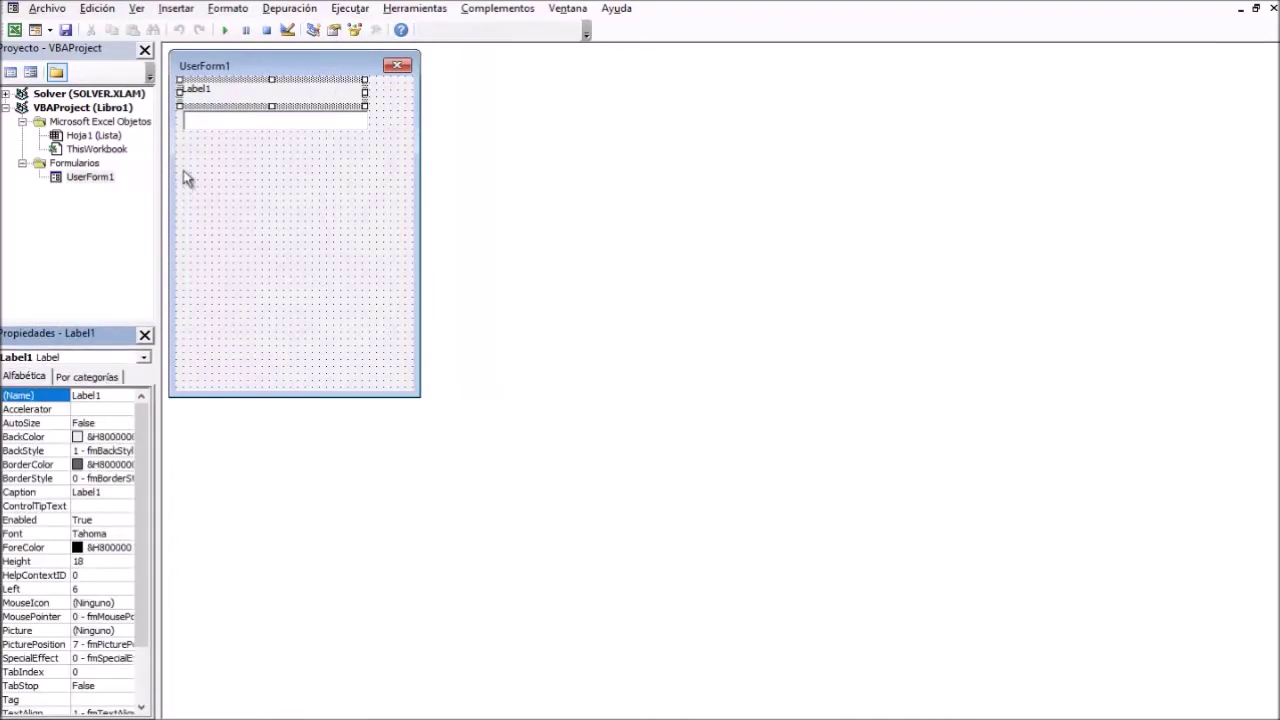
left_click(207, 90)
left_click(209, 89)
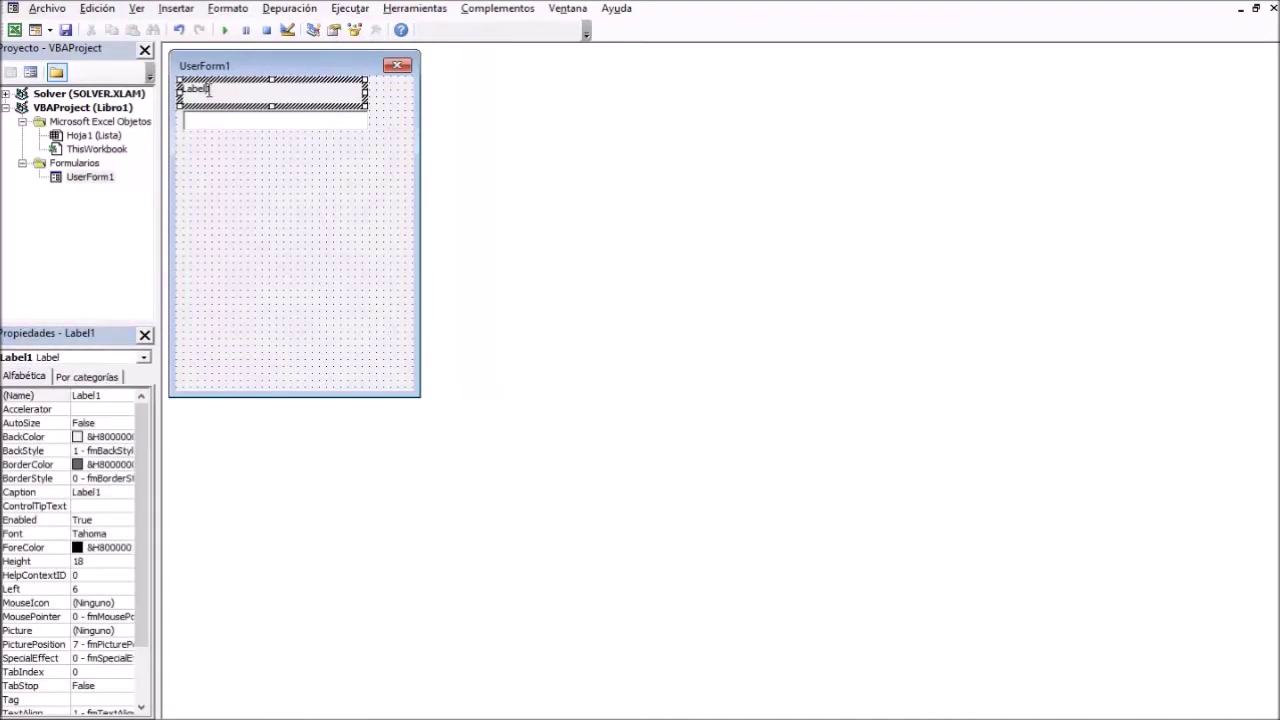
left_click_drag(213, 88, 181, 90)
type("Apellido Paterno")
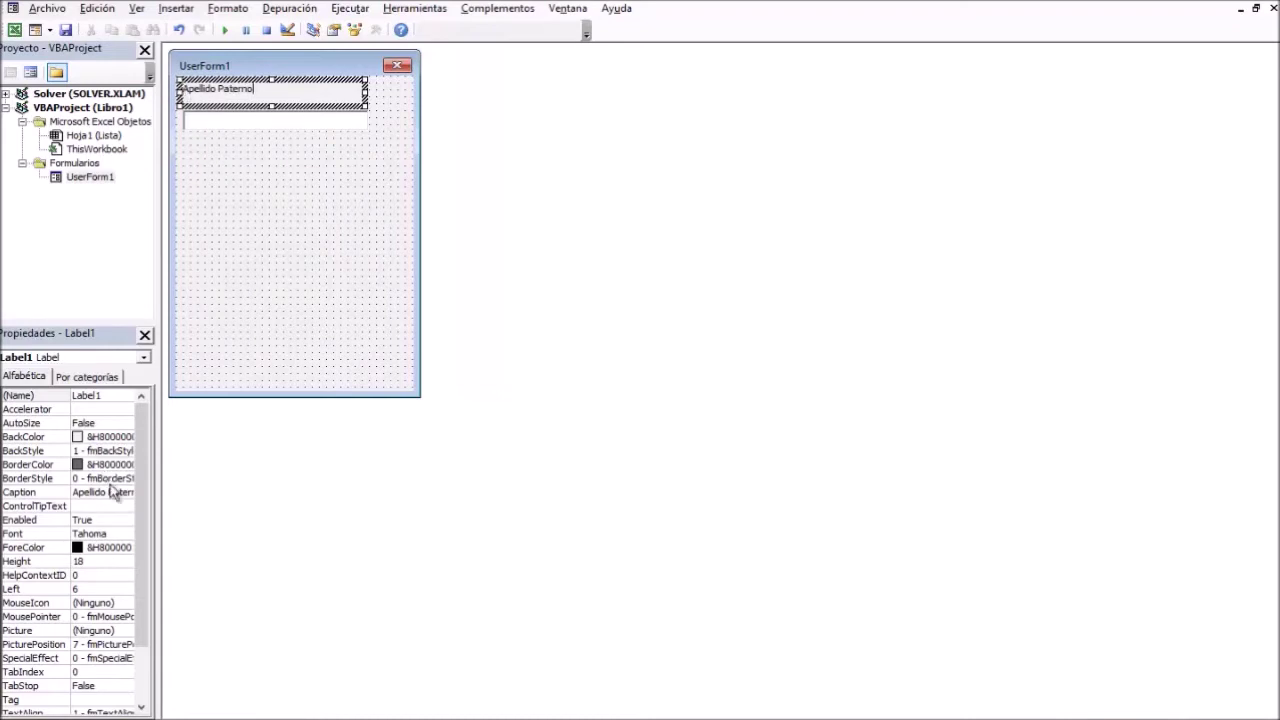
Set Label1's Font to Tahoma size 12.
scroll(116, 452, "down", 1)
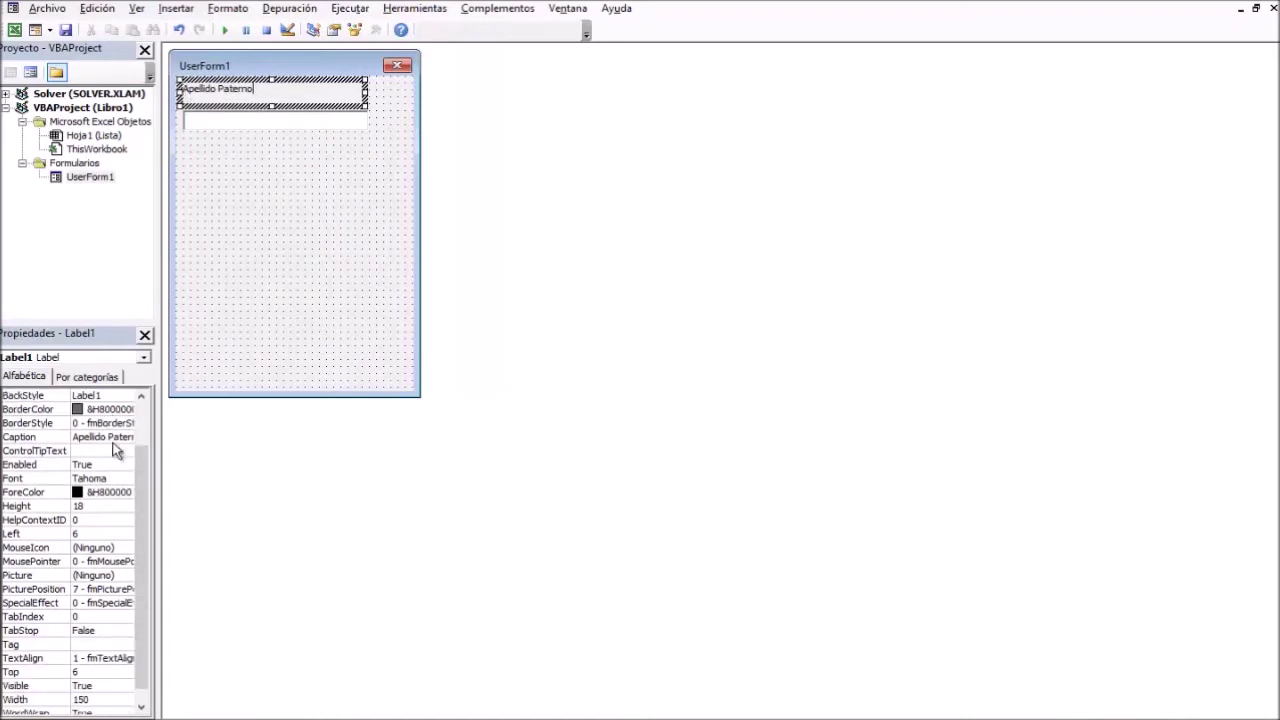
scroll(116, 452, "down", 1)
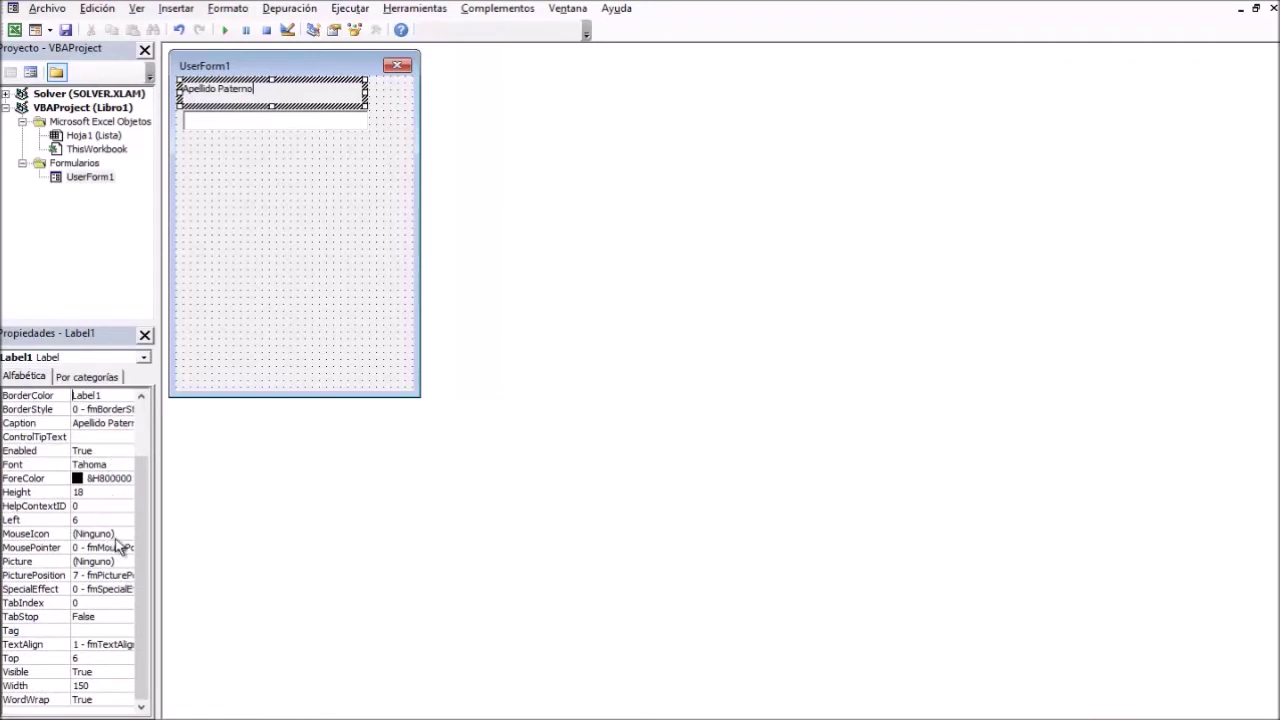
scroll(62, 430, "down", 2)
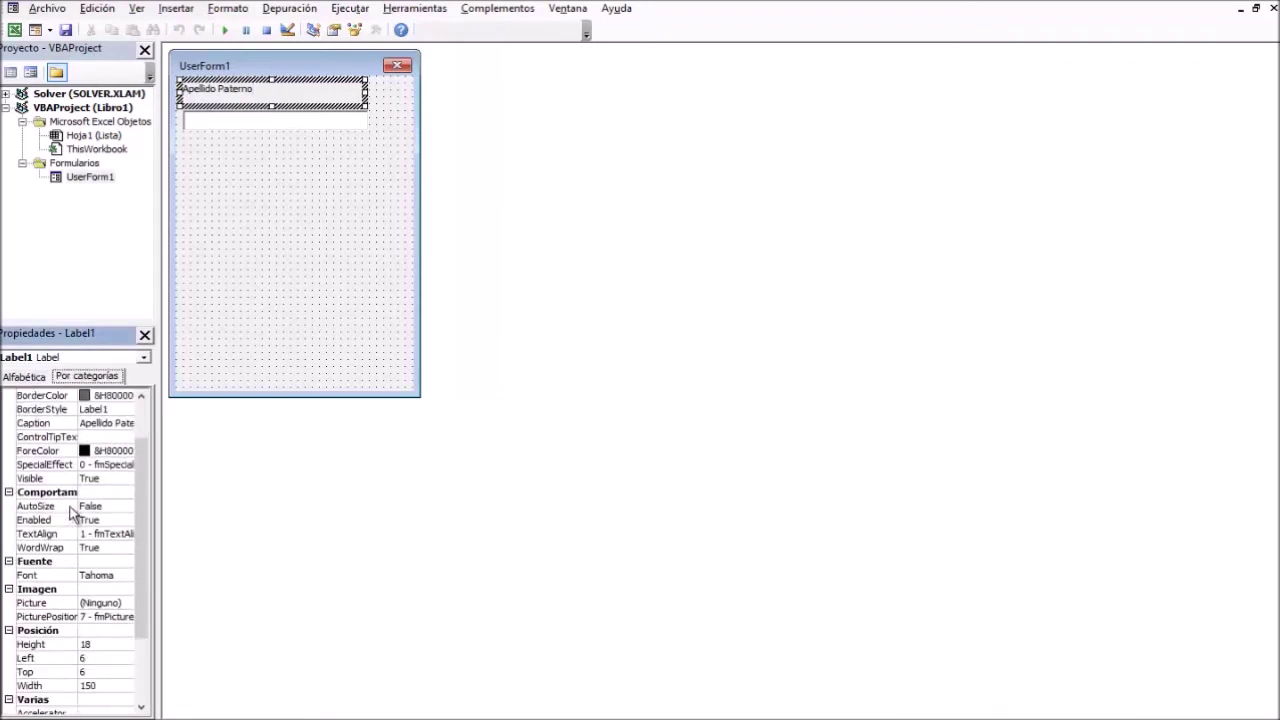
scroll(68, 490, "down", 2)
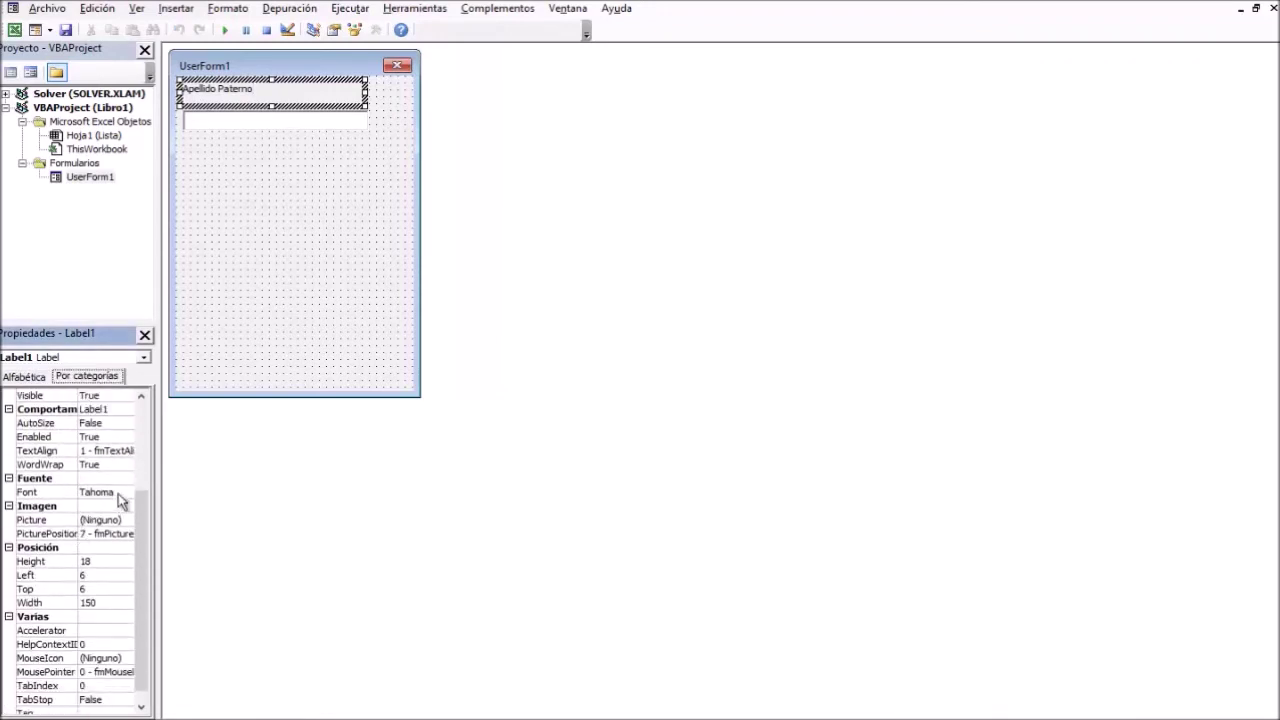
scroll(100, 670, "down", 1)
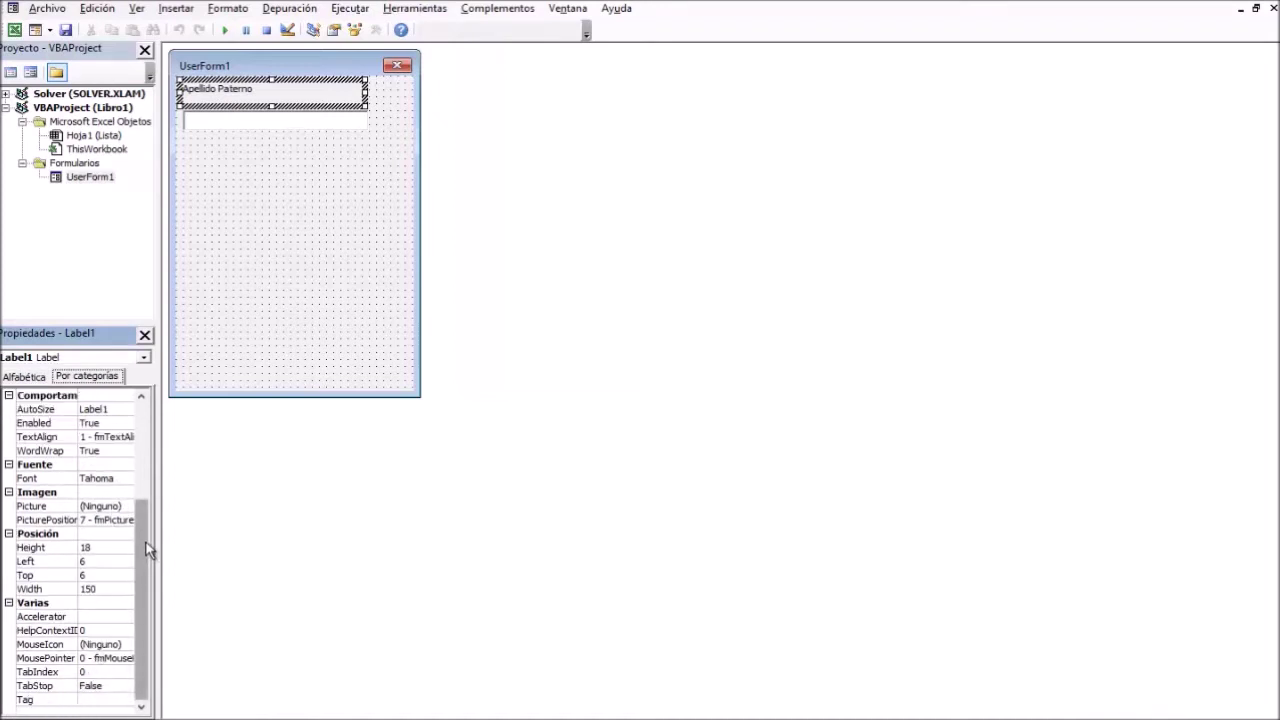
left_click_drag(146, 552, 166, 430)
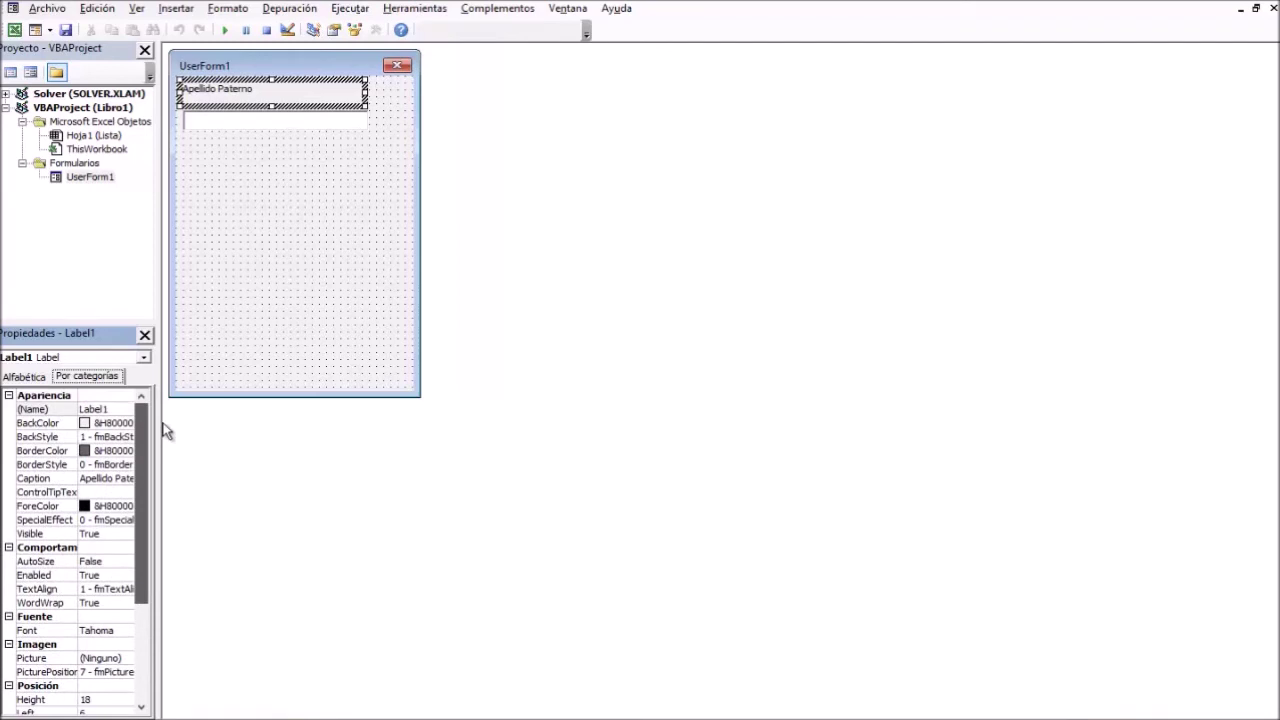
left_click(100, 630)
left_click(125, 631)
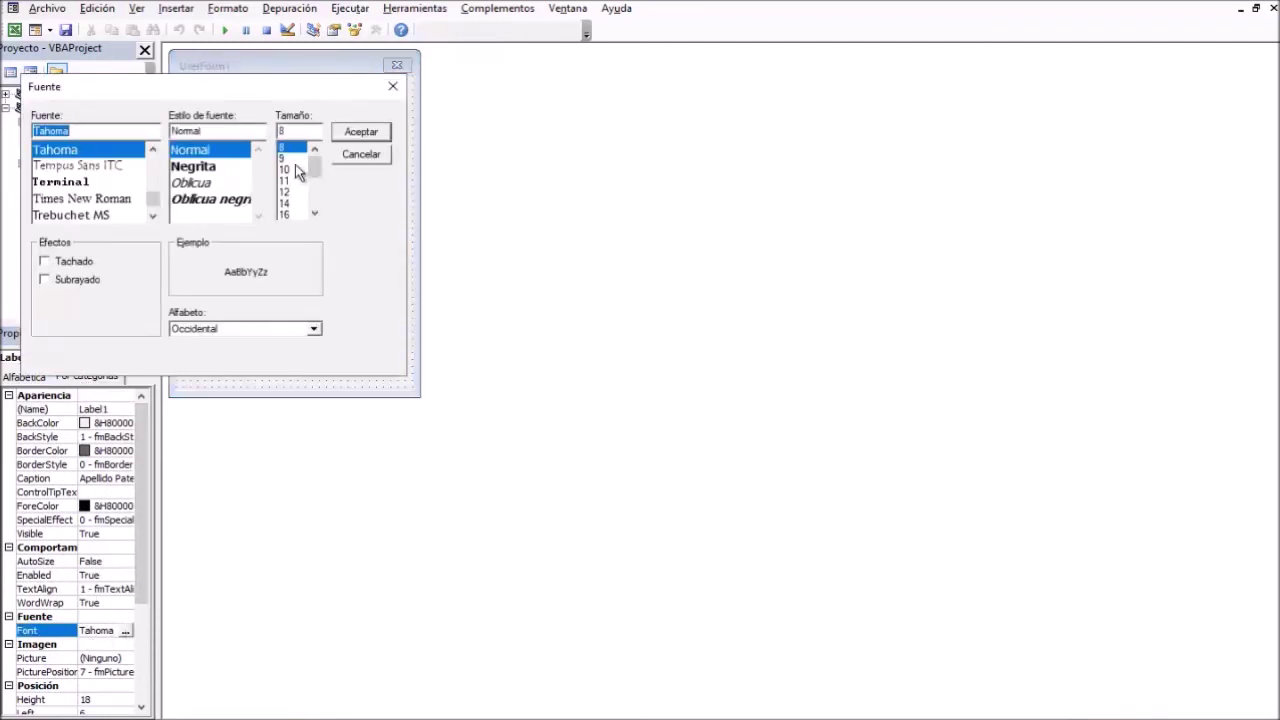
left_click(288, 170)
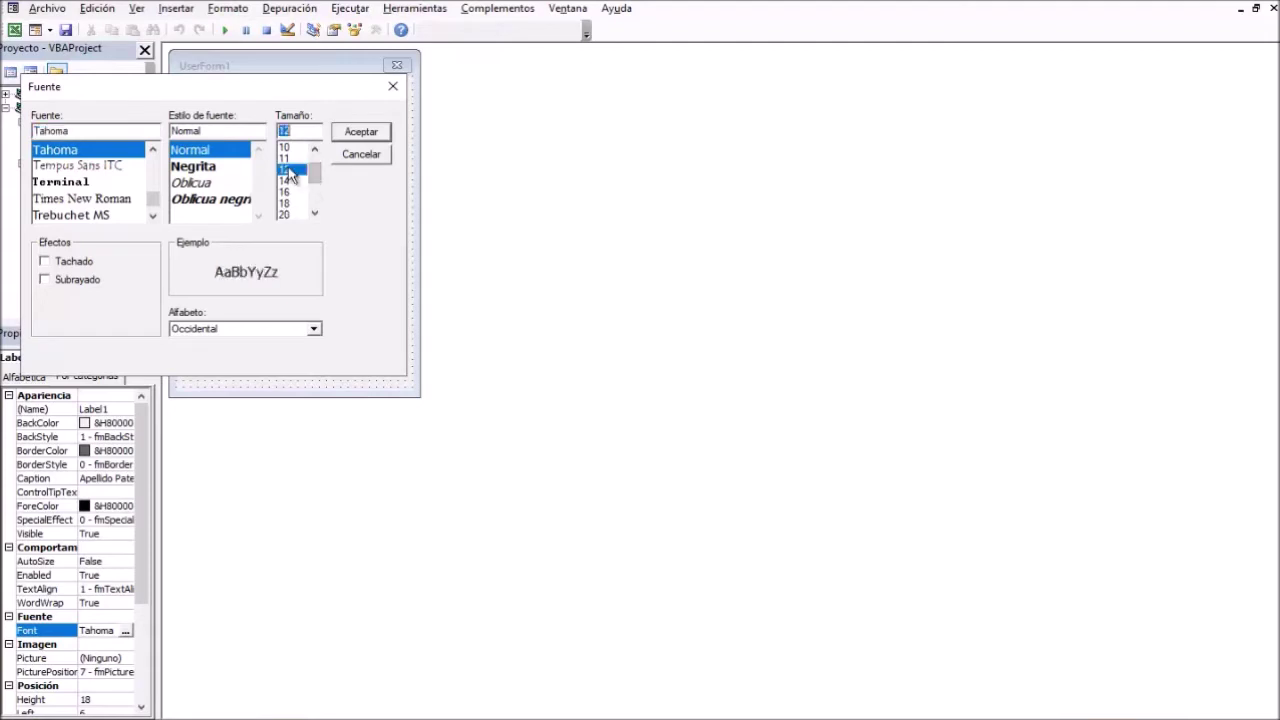
left_click(343, 137)
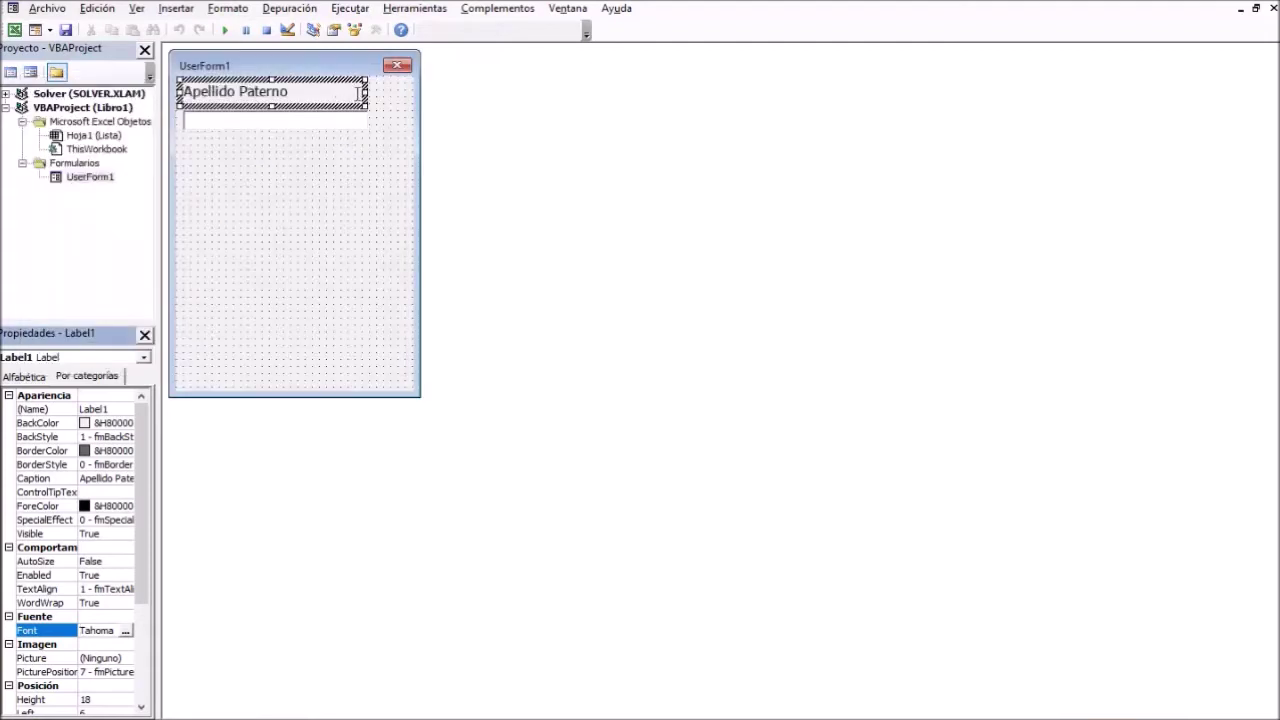
left_click(289, 116)
Align the text box under the Apellido Paterno label and duplicate the pair below.
left_click_drag(263, 117, 258, 104)
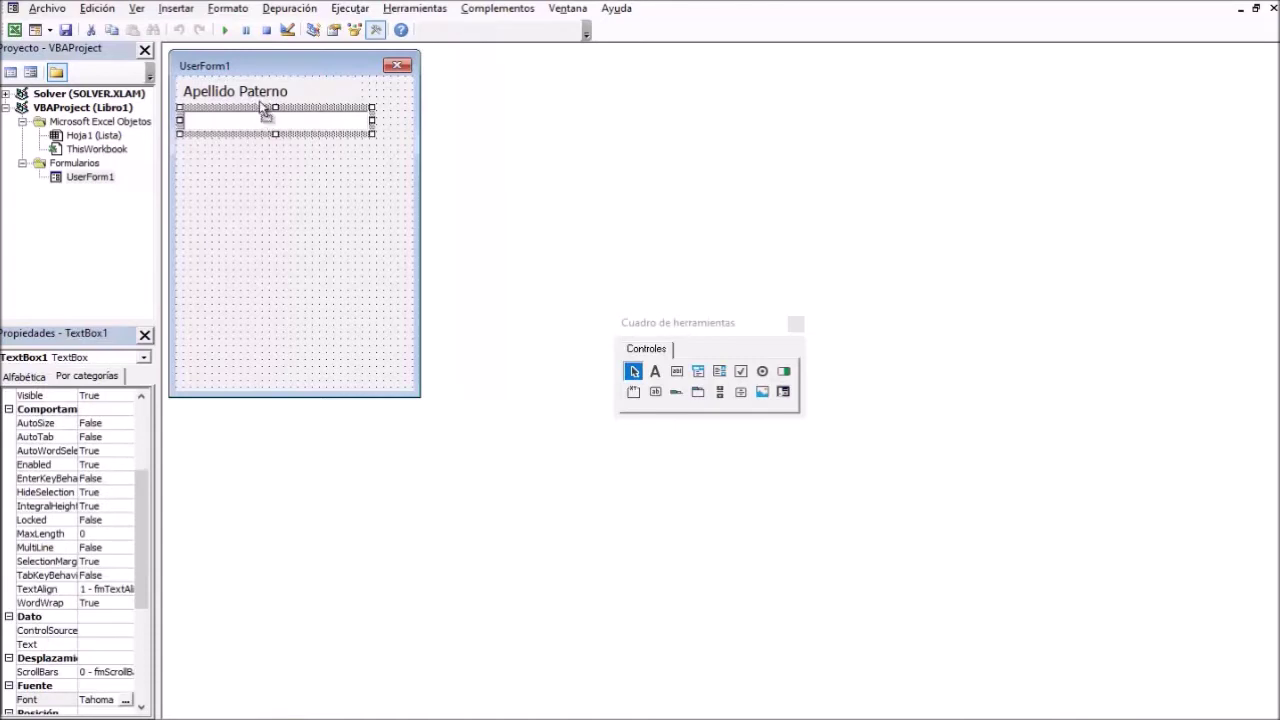
left_click(318, 196)
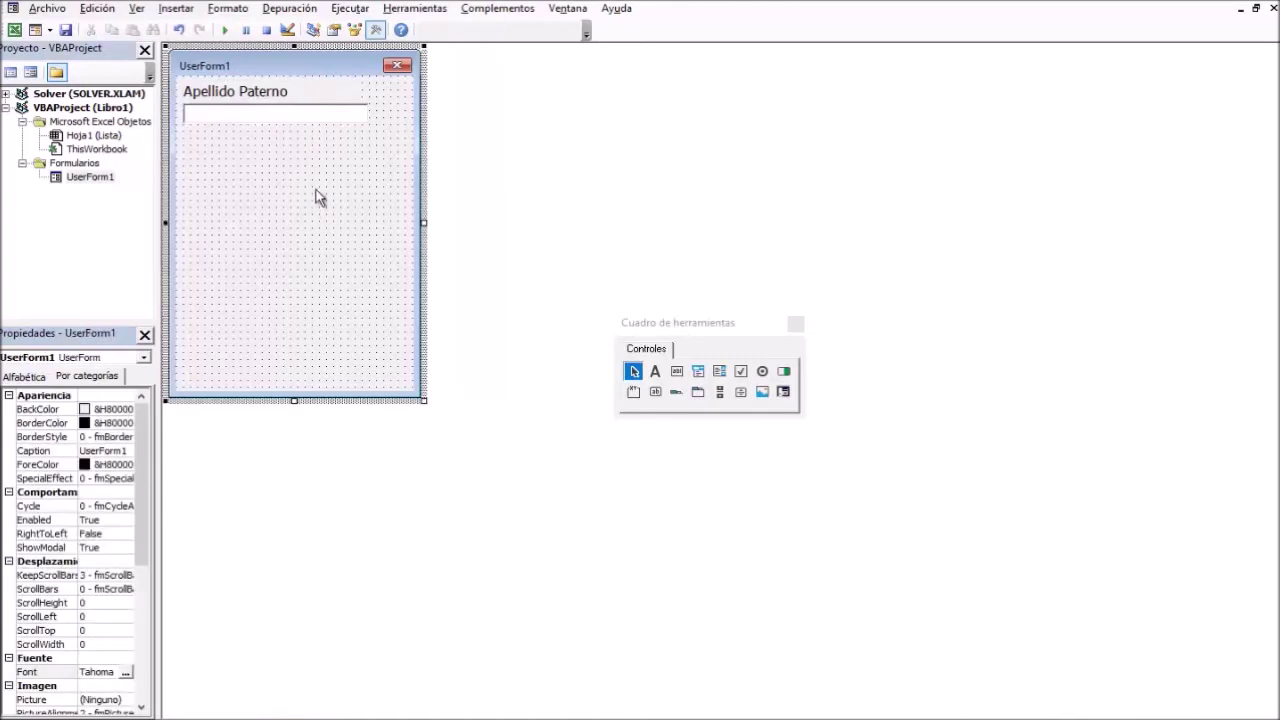
left_click(300, 118)
left_click(262, 97, "ctrl")
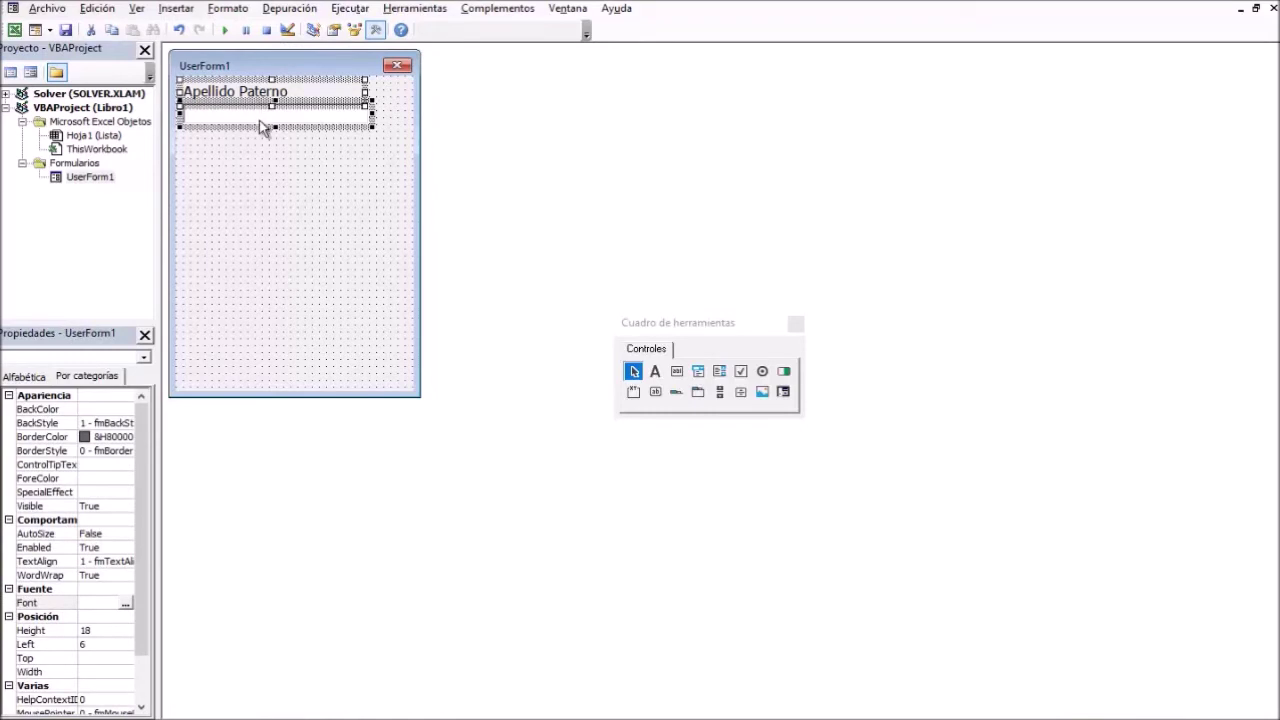
mouse_move(259, 126)
left_mouse_down()
mouse_move(281, 255)
mouse_move(304, 137)
left_mouse_up()
key("ctrl+v")
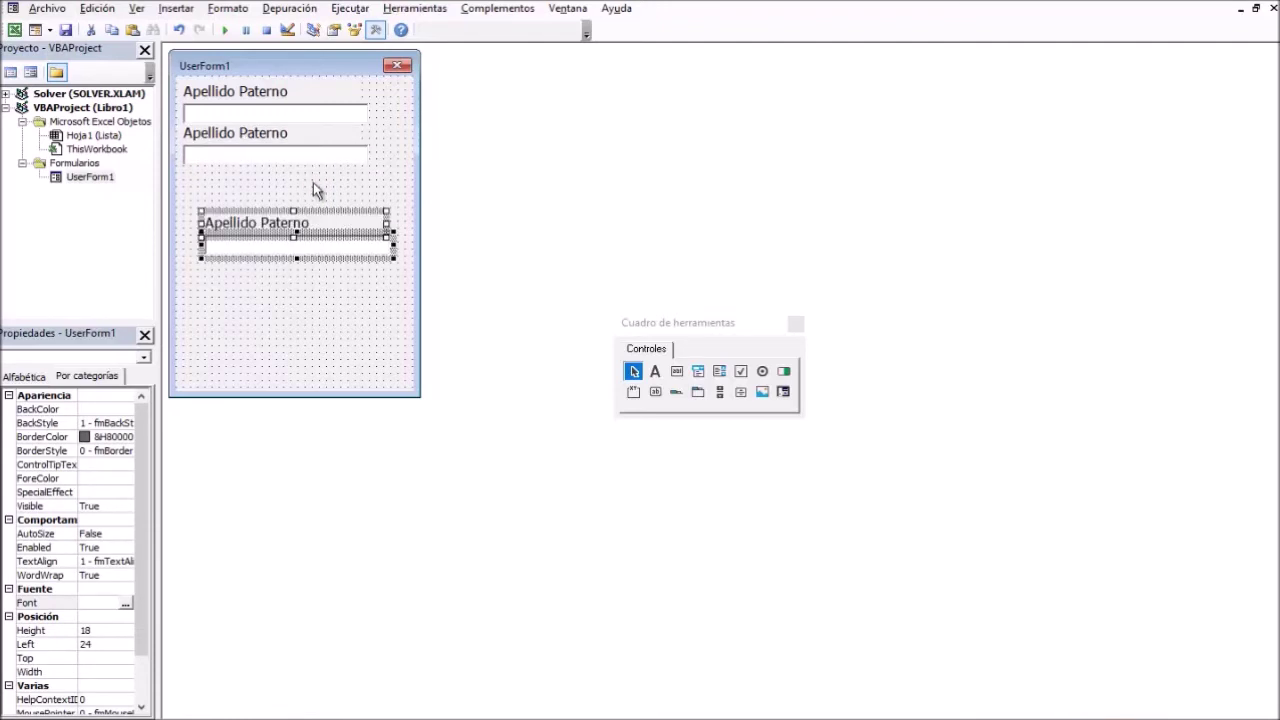
left_click_drag(322, 214, 308, 176)
Paste more pairs for five stacked fields, then return from Label2's code to the UserForm1 design.
key("ctrl+v")
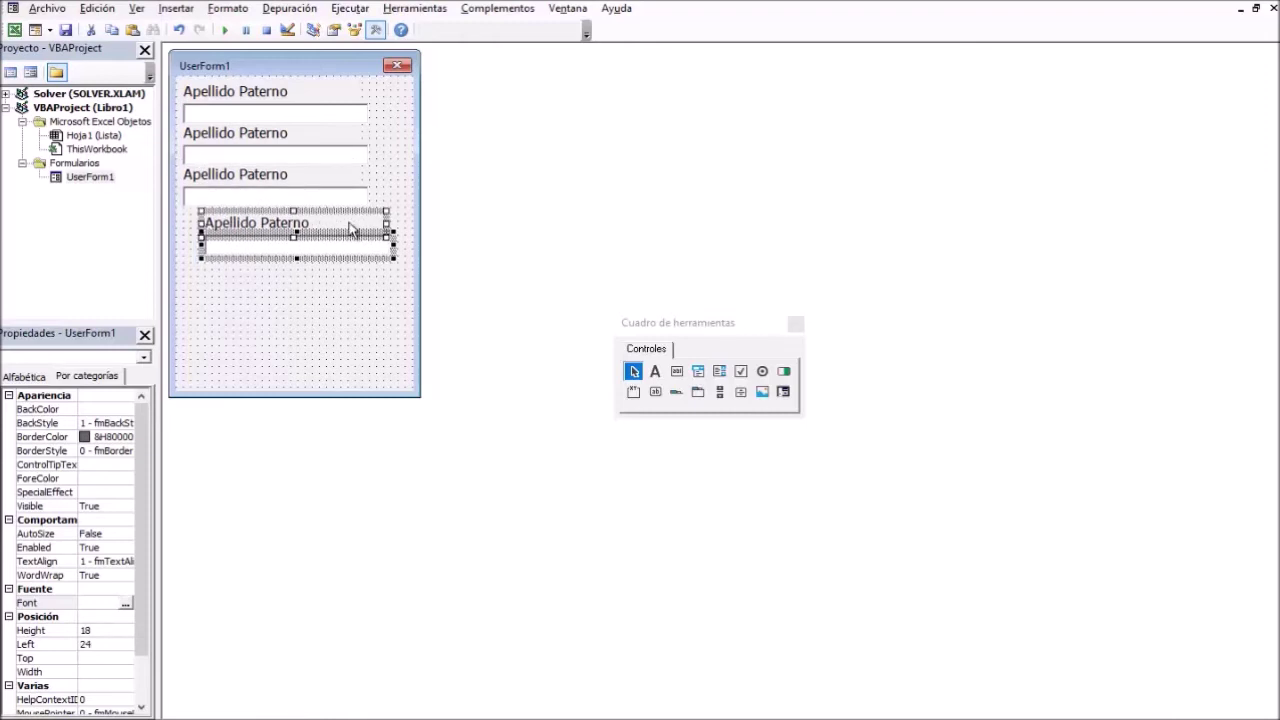
mouse_move(349, 220)
left_mouse_down()
mouse_move(334, 207)
mouse_move(340, 280)
left_mouse_up()
key("ctrl+v")
double_click(288, 133)
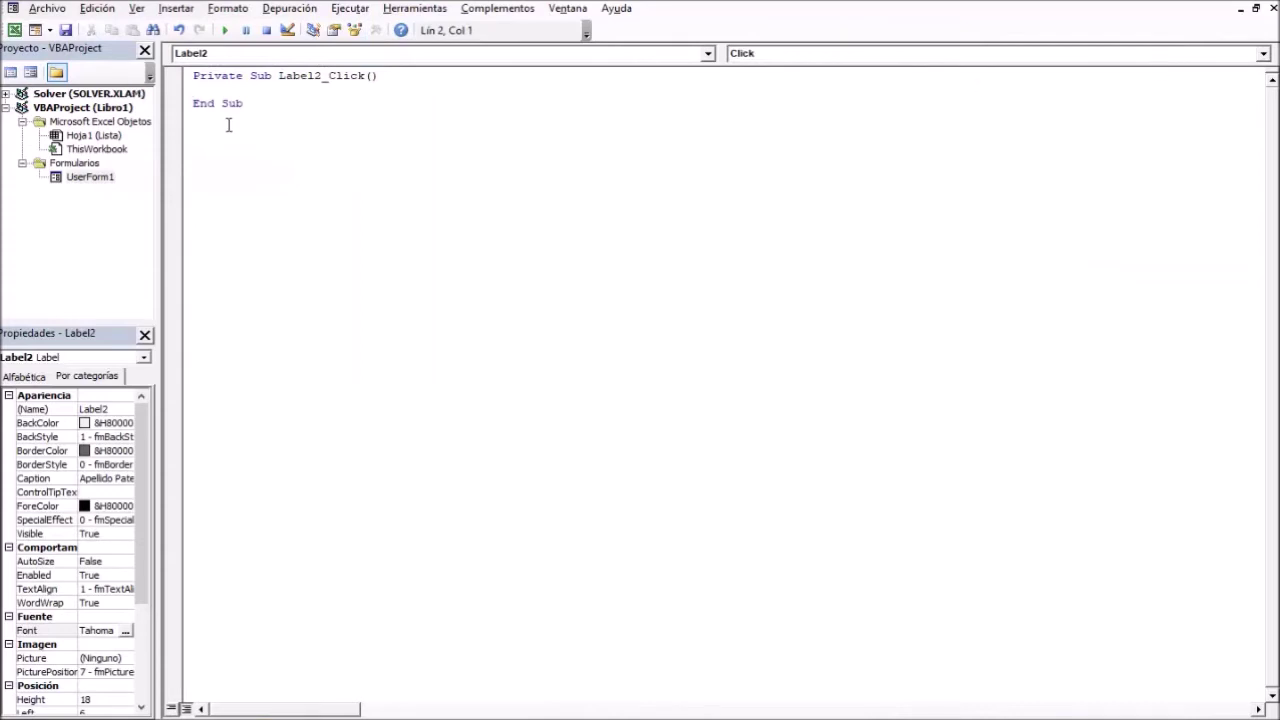
double_click(88, 177)
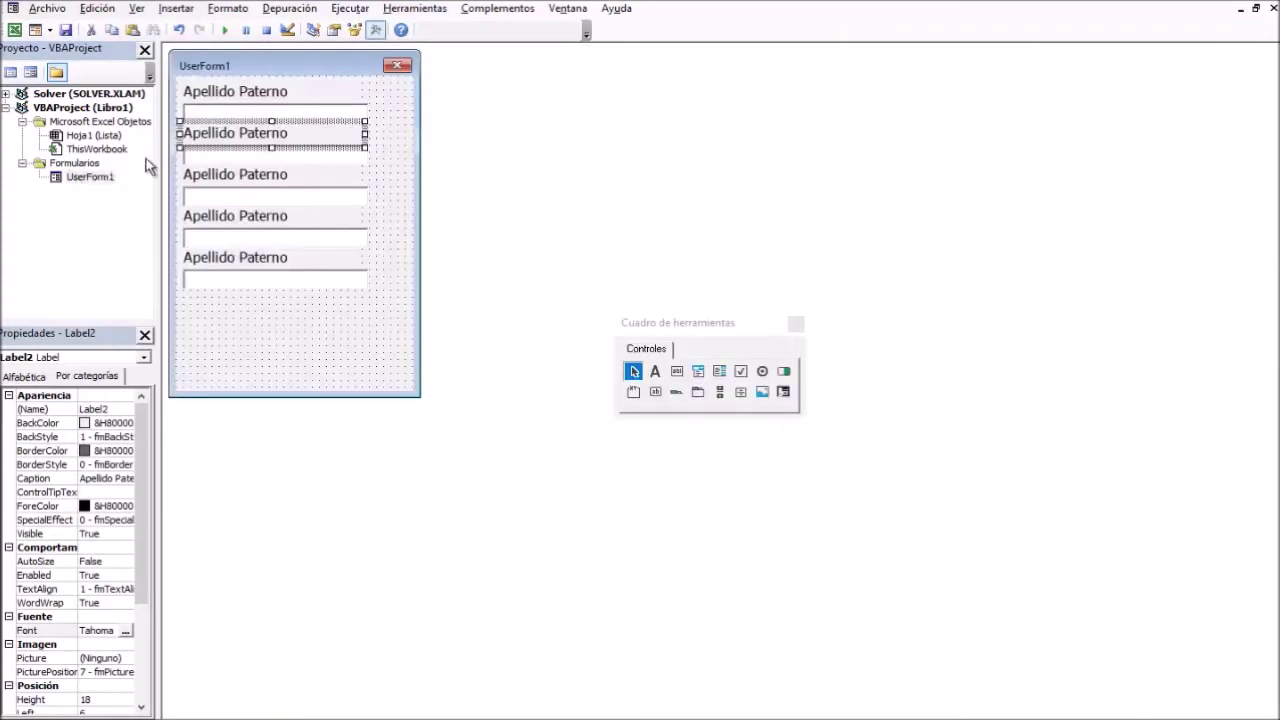
Set the second and third label captions to Apellido Materno and Nombre(s).
left_click(228, 186)
left_click(240, 140)
left_click(24, 377)
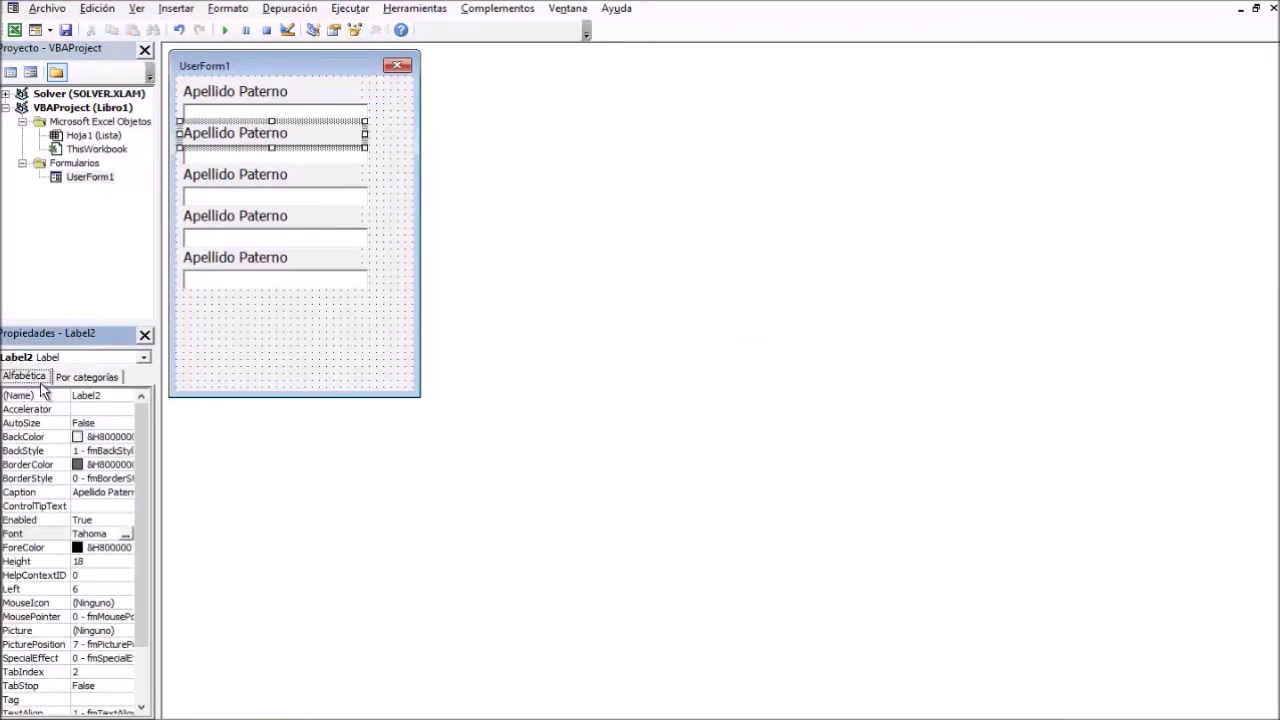
left_click(107, 492)
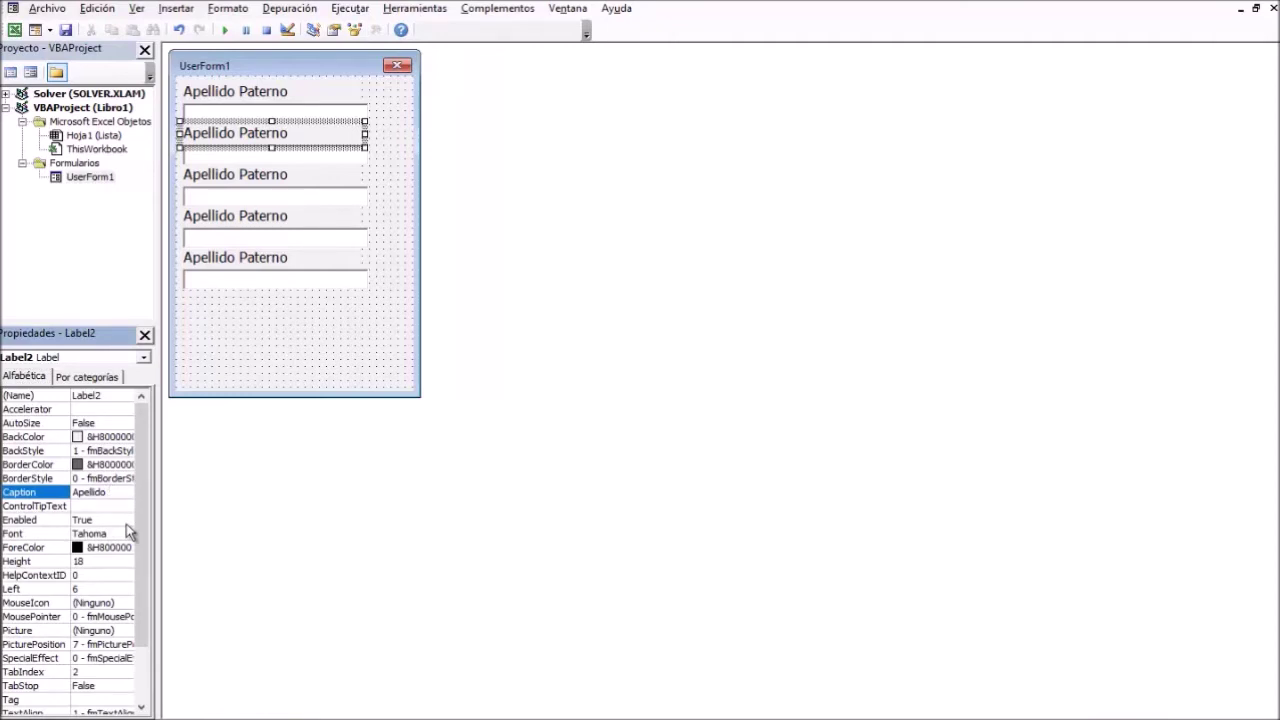
type("Materno")
left_click(222, 180)
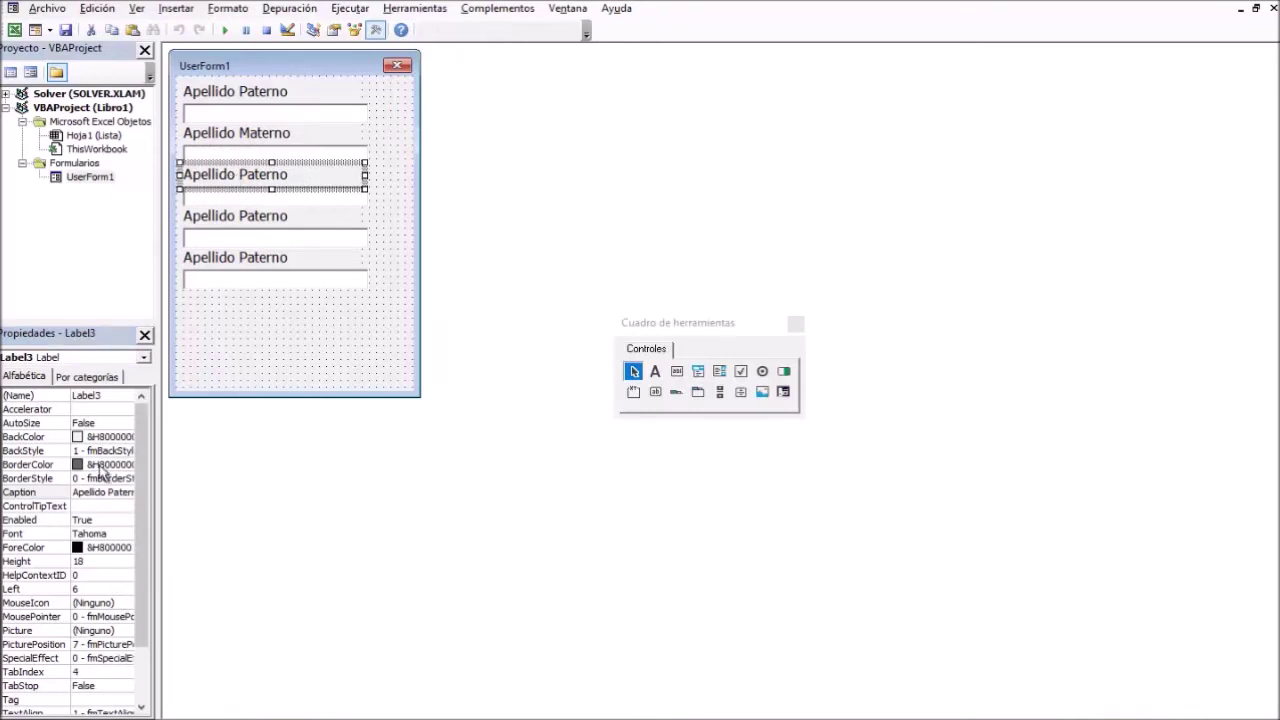
left_click(77, 491)
left_click_drag(75, 492, 170, 502)
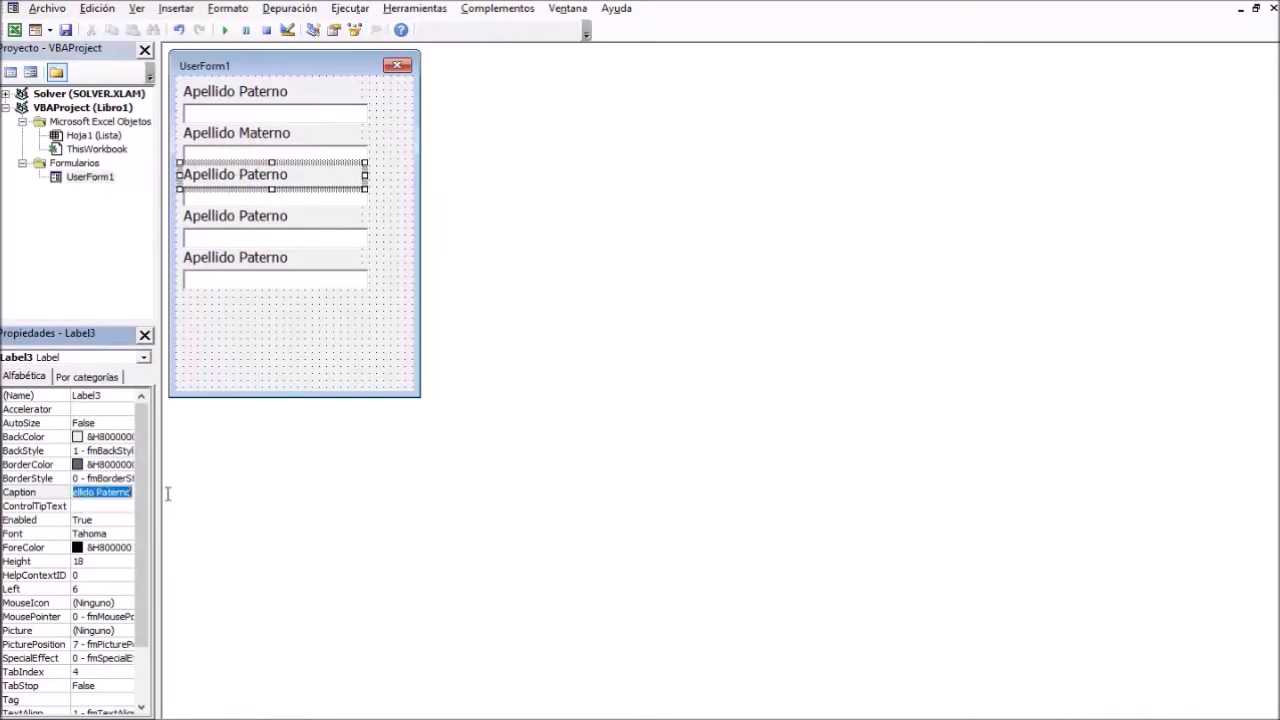
type("Nombre(s")
left_click(269, 214)
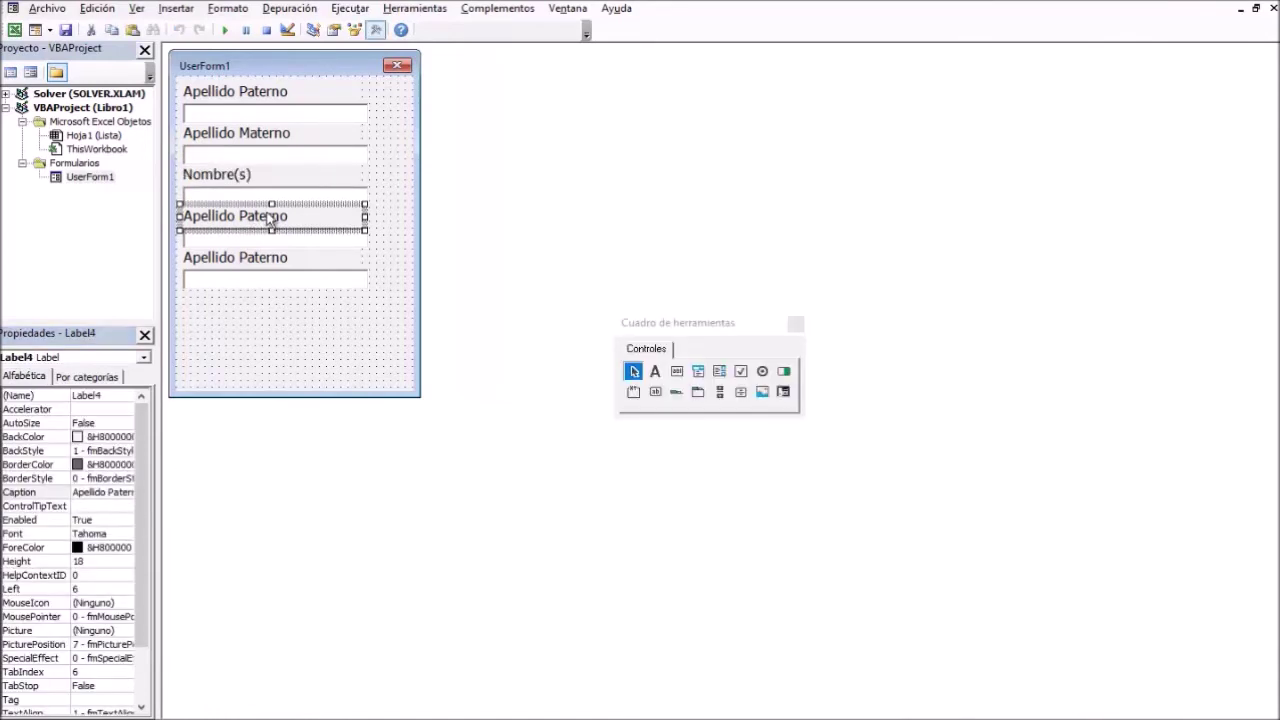
Set the fourth and fifth label captions to Numero de cuenta and Carrera.
left_click(118, 493)
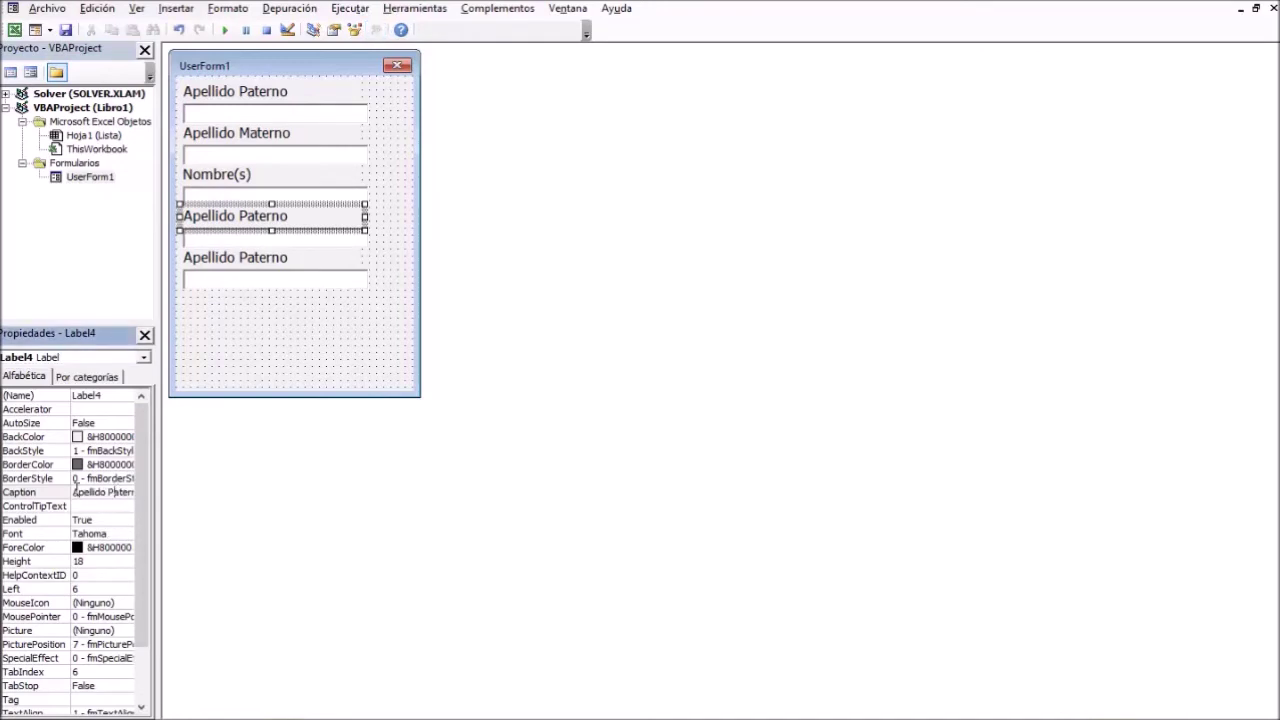
left_click_drag(79, 491, 189, 489)
key("BackSpace")
type("Numero ")
type("de cuenta")
left_click(255, 260)
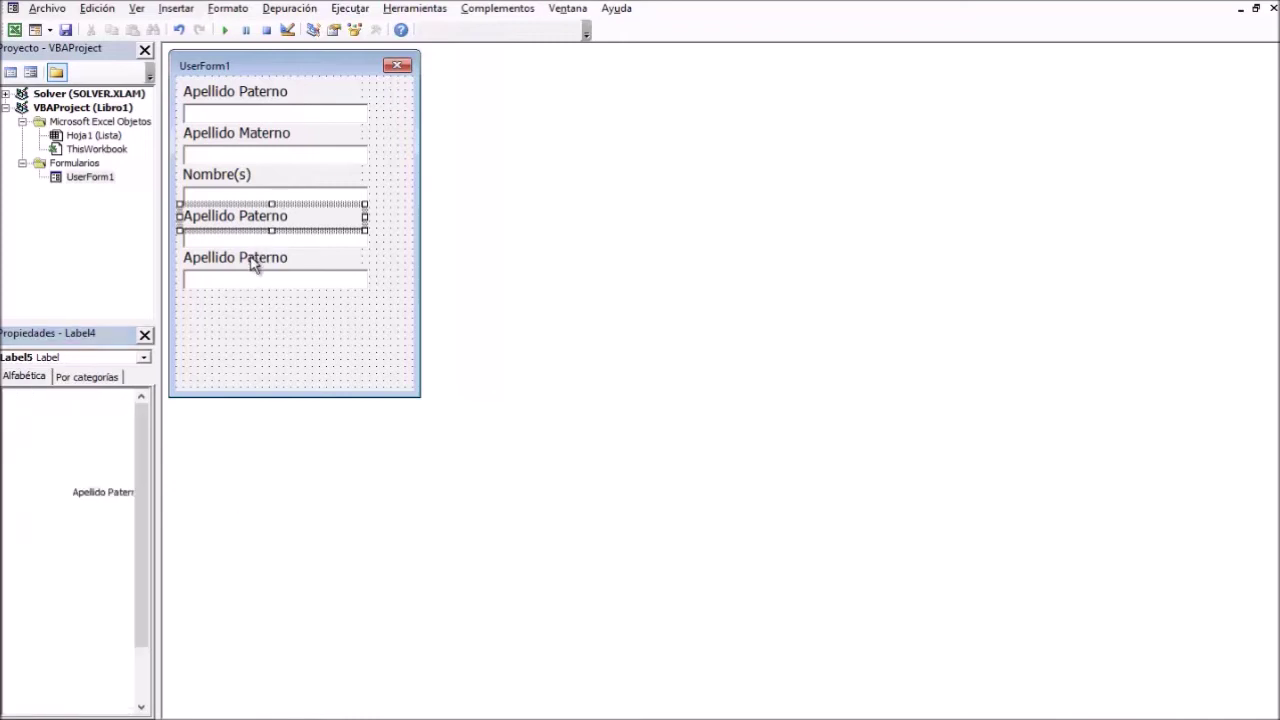
left_click(80, 494)
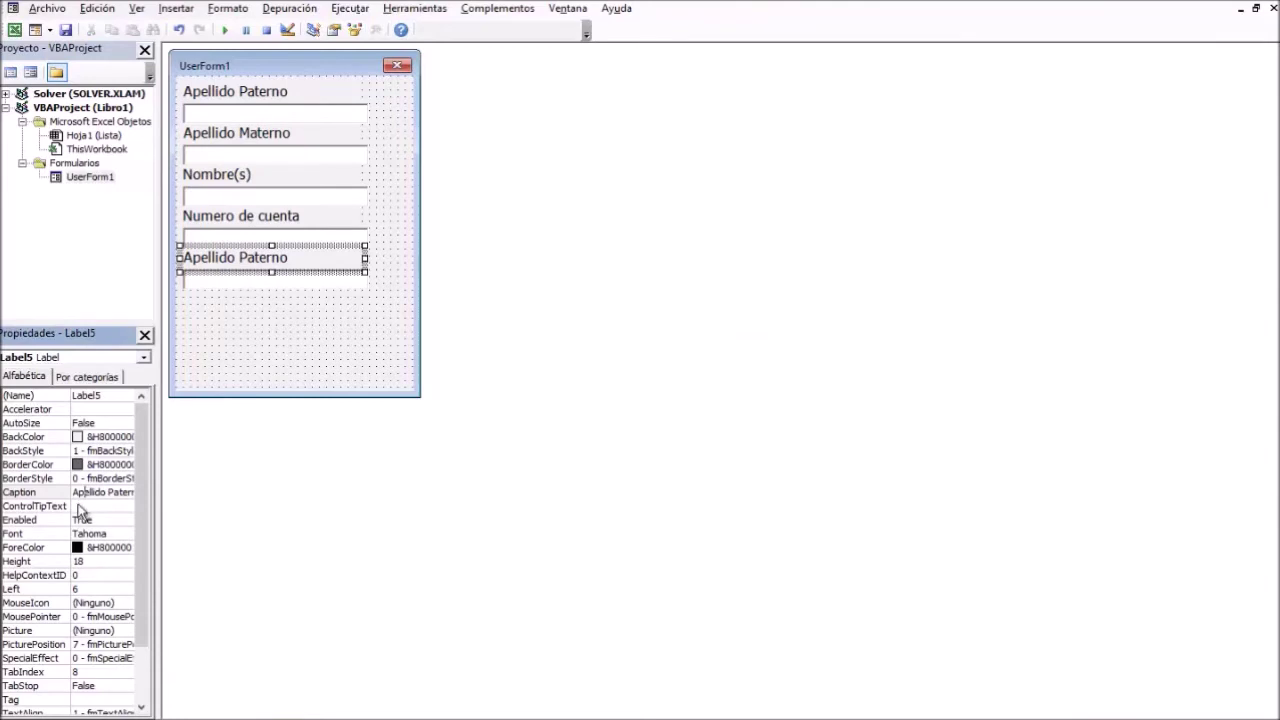
left_click_drag(75, 492, 207, 490)
type("Carrera")
left_click(297, 355)
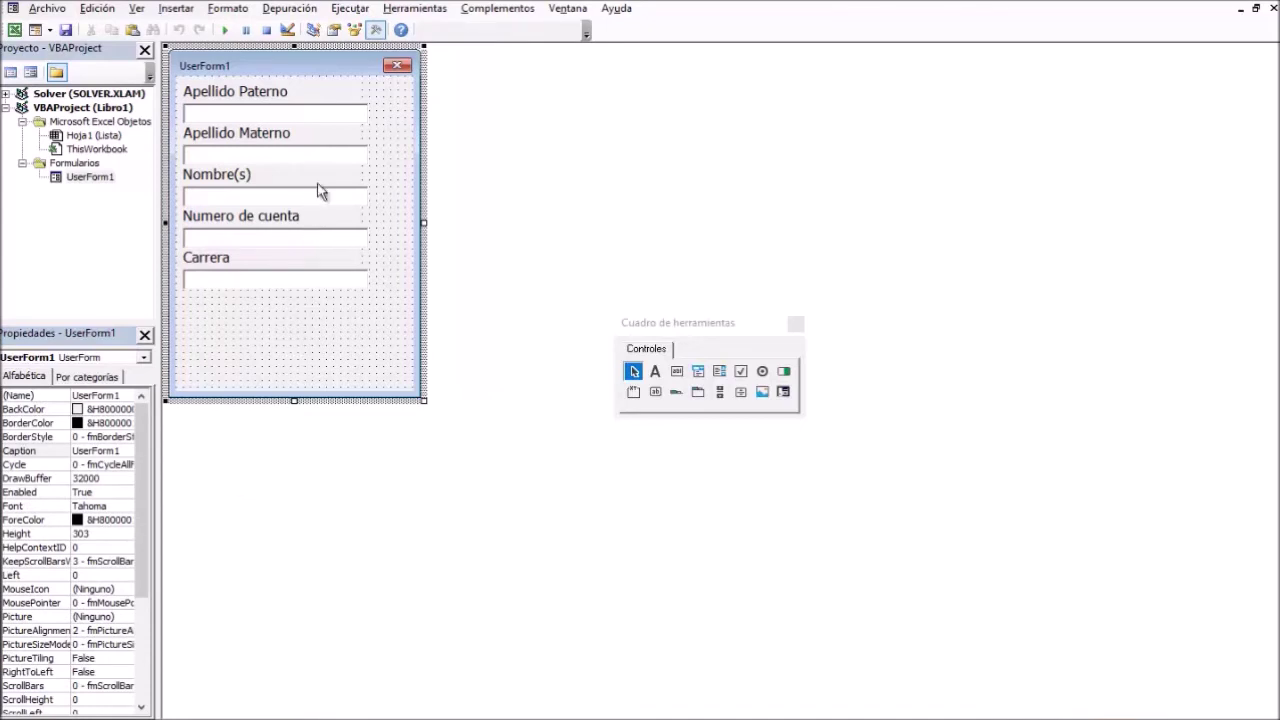
Narrow the form and draw a CommandButton captioned Nuevo Registro below the Carrera field.
left_click_drag(422, 222, 396, 228)
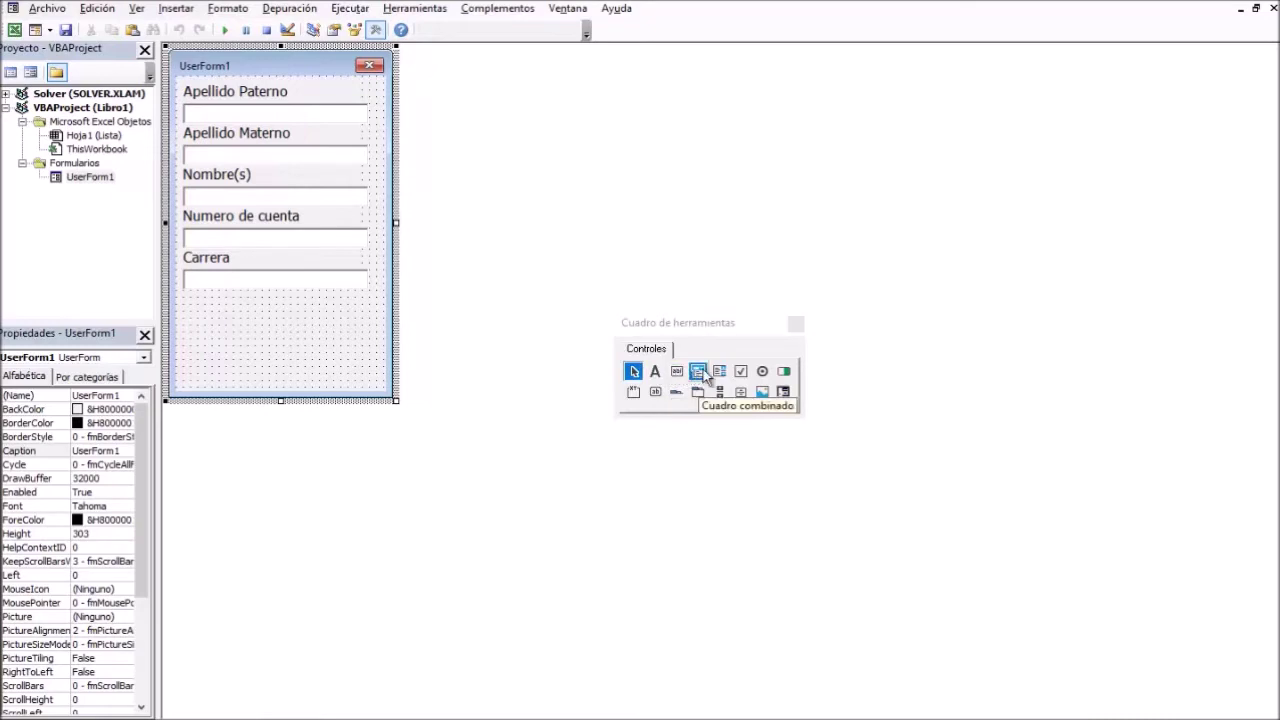
left_click(654, 392)
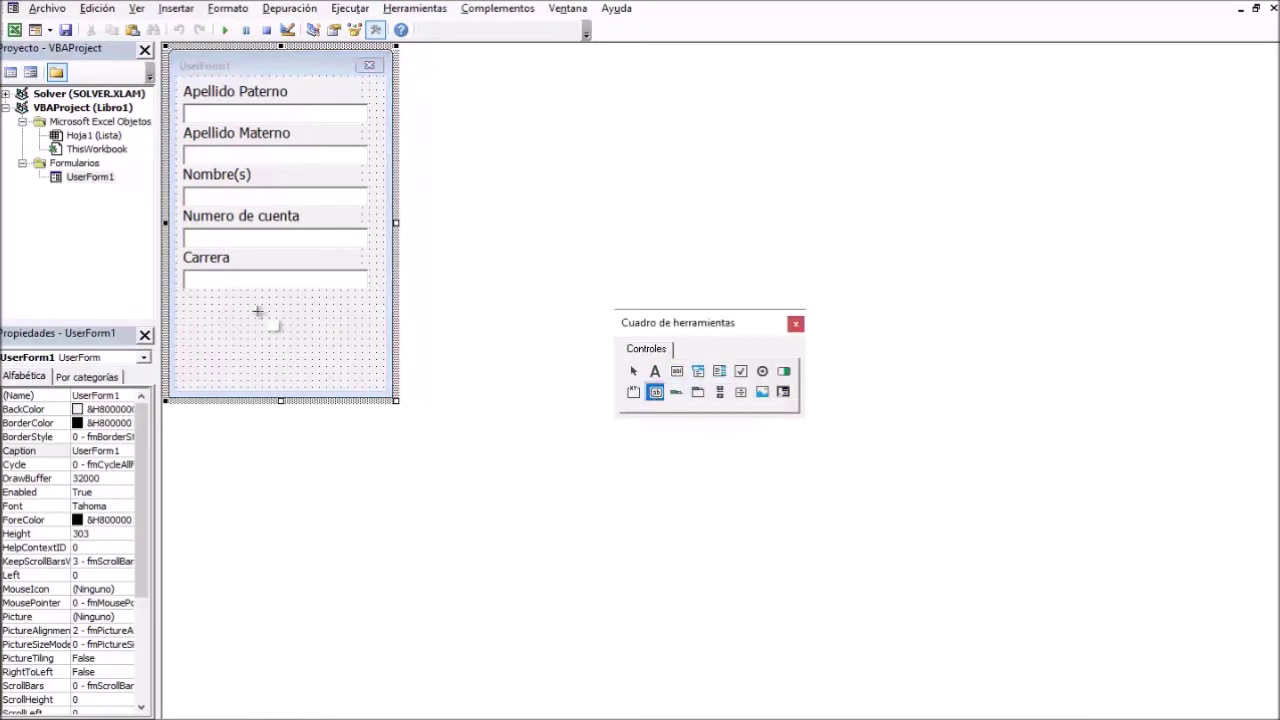
mouse_move(184, 298)
left_mouse_down()
mouse_move(370, 330)
mouse_move(370, 341)
left_mouse_up()
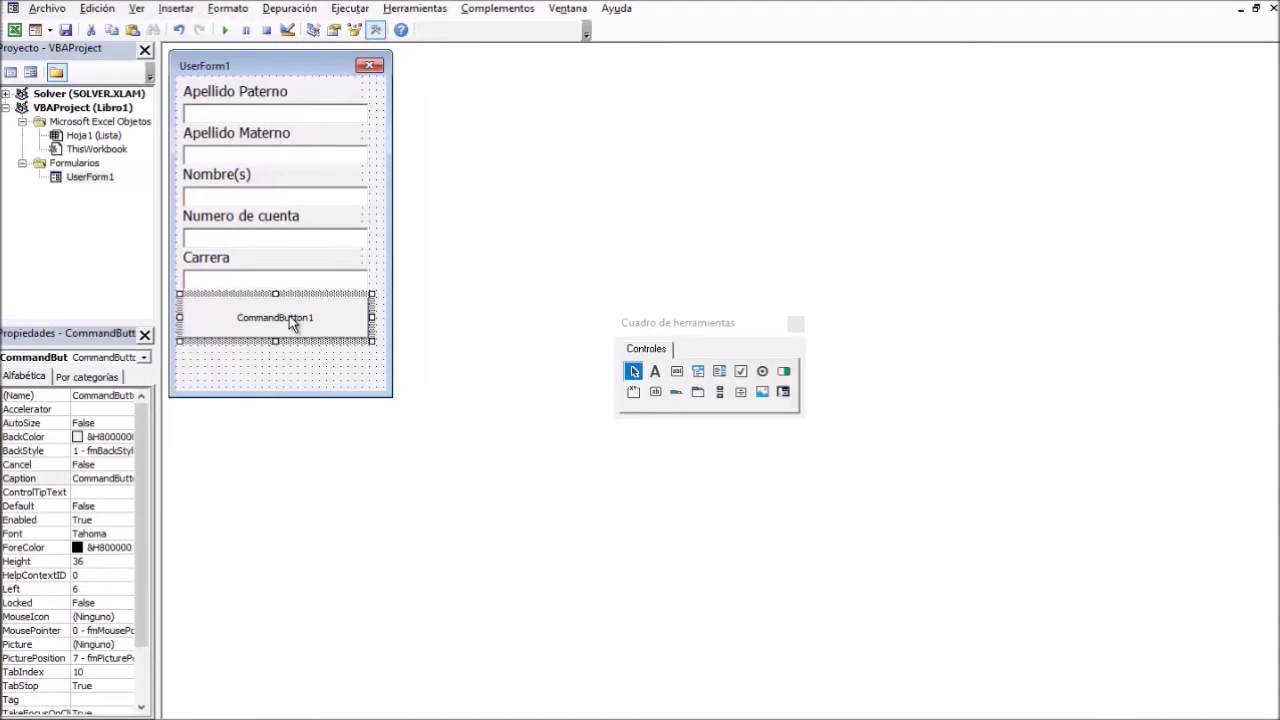
left_click(108, 395)
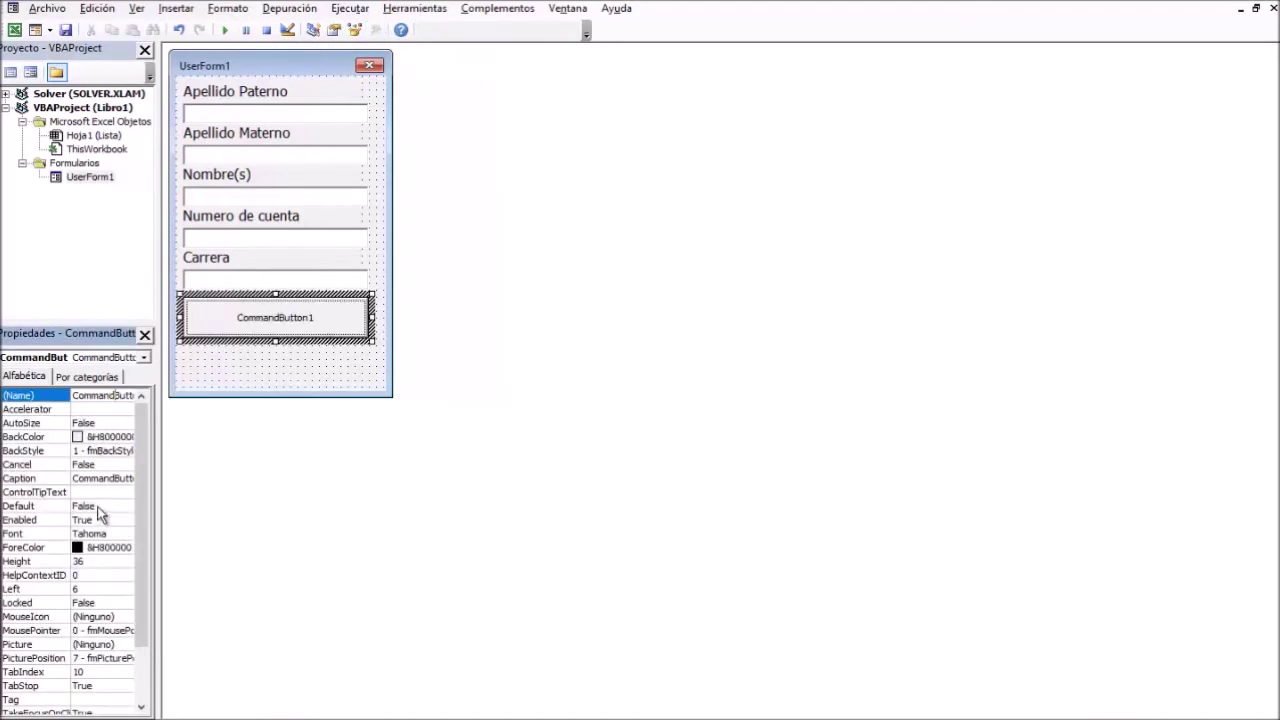
left_click(75, 479)
double_click(75, 479)
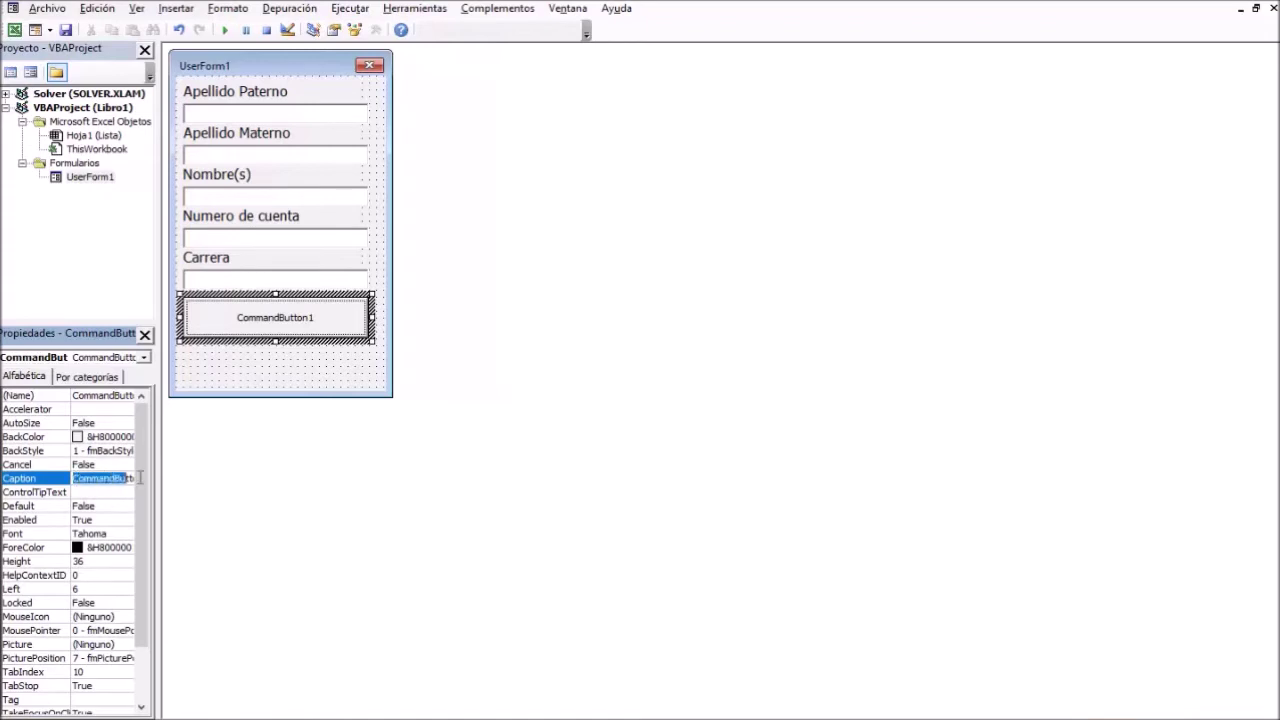
key("BackSpace")
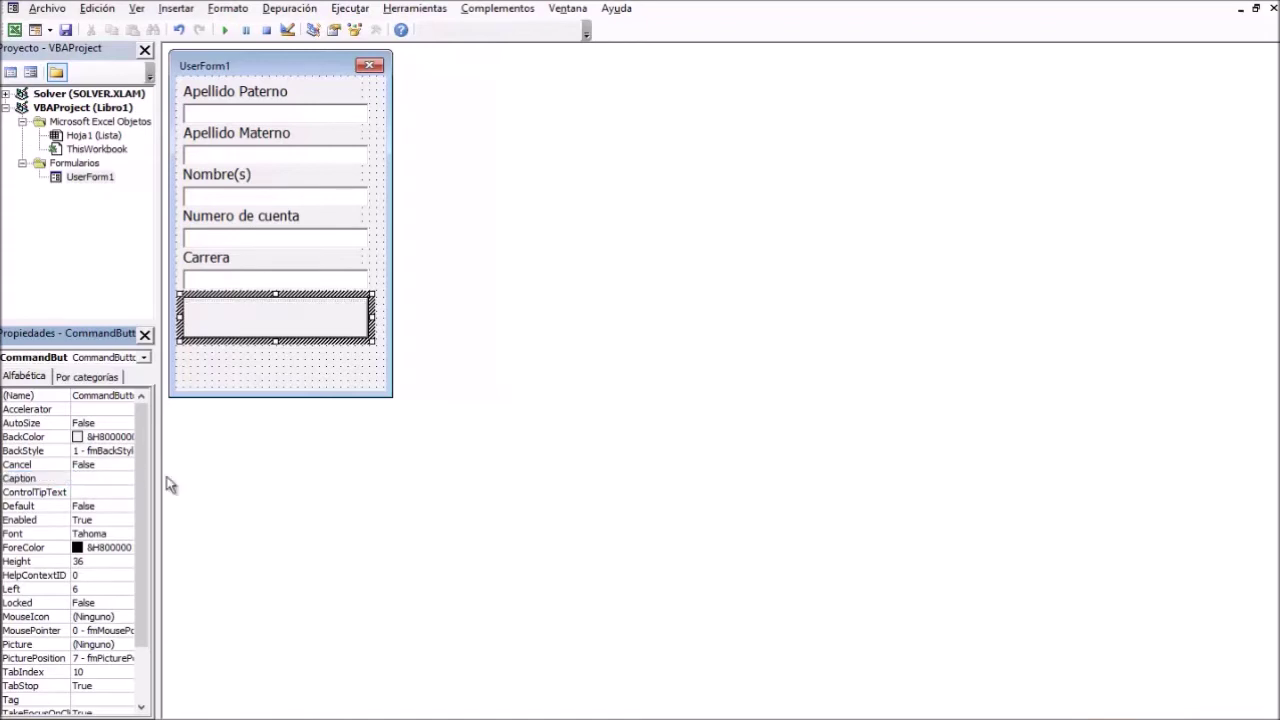
type("Nuevo")
type(" Res")
type("istro")
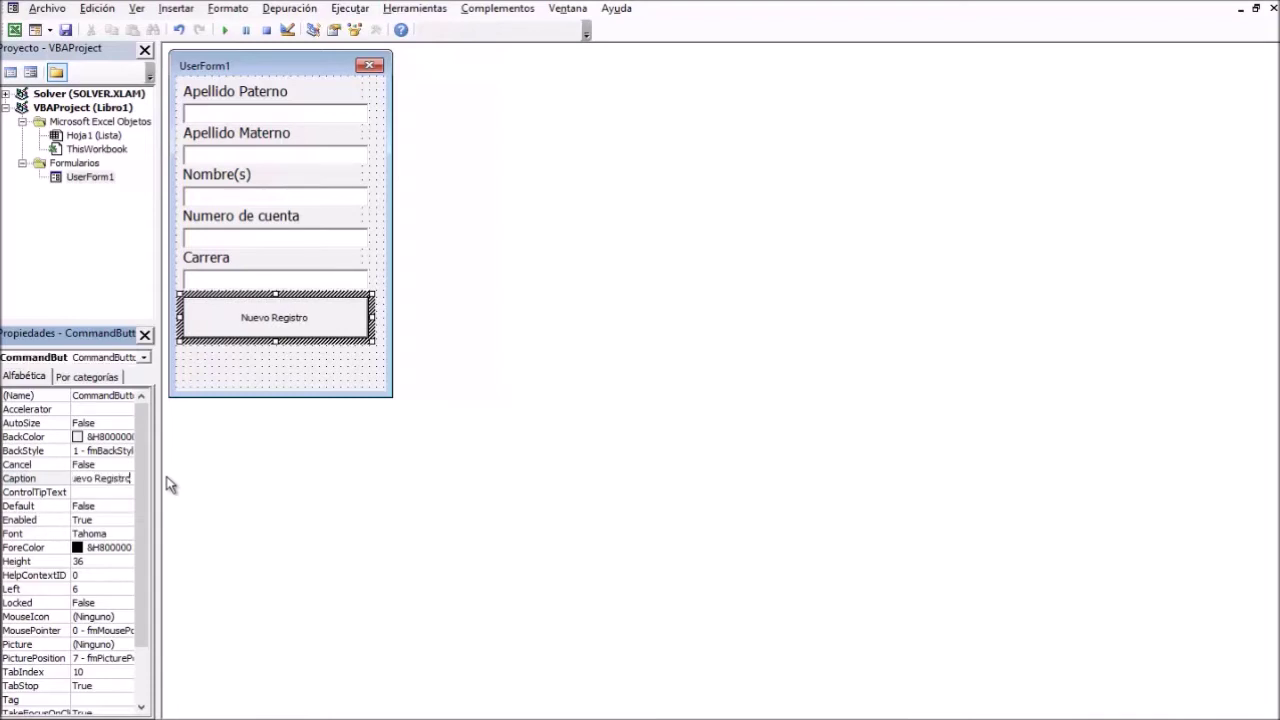
Set the Nuevo Registro button's font size to 12 and copy the button.
left_click(110, 377)
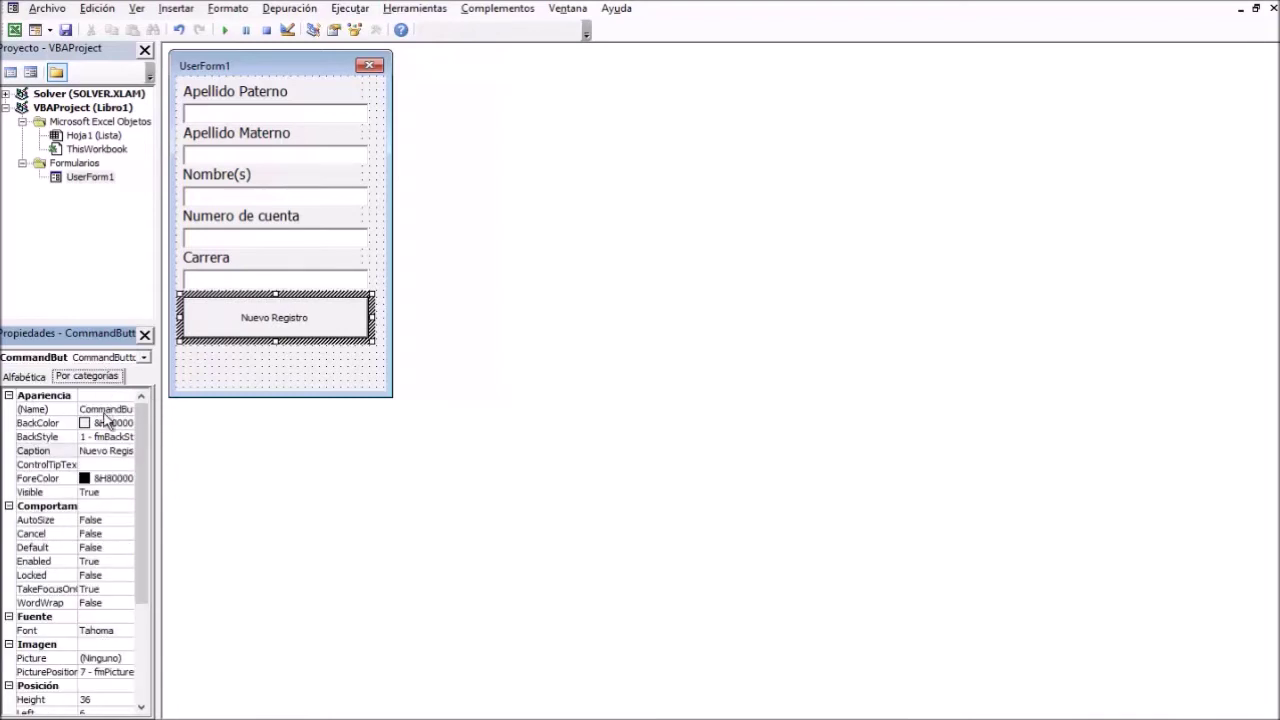
left_click(117, 632)
left_click(125, 630)
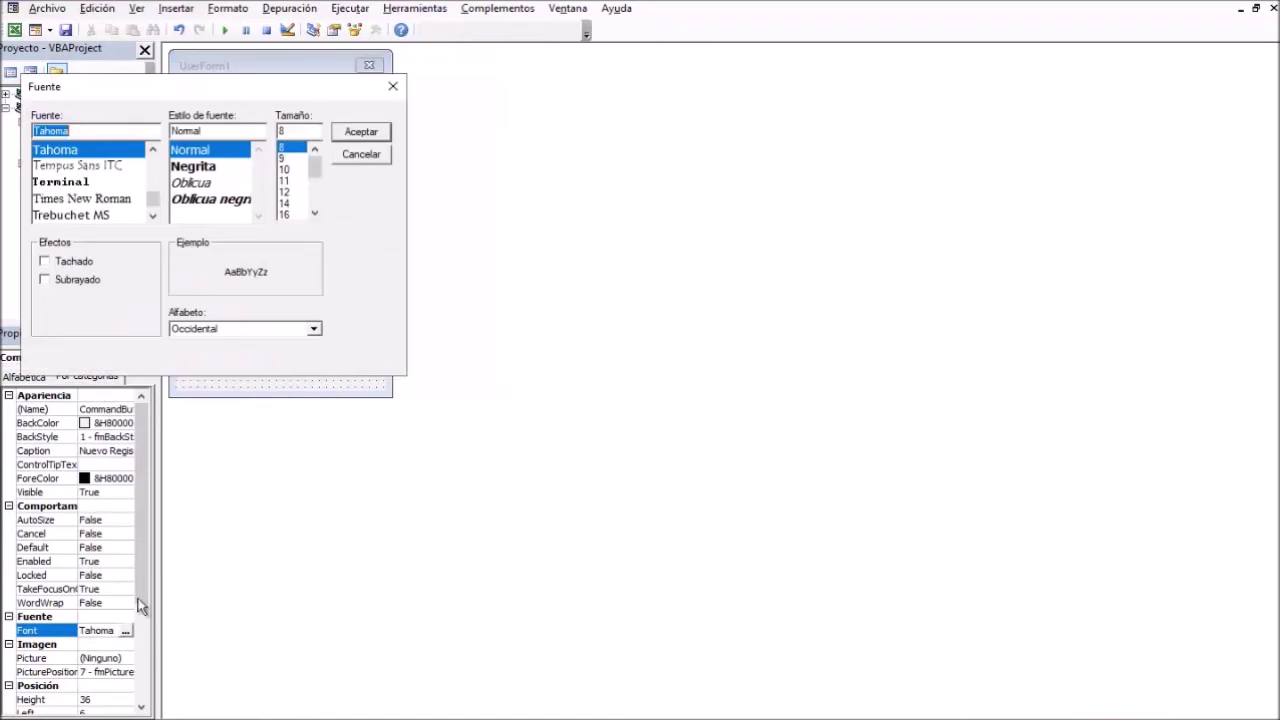
left_click(292, 192)
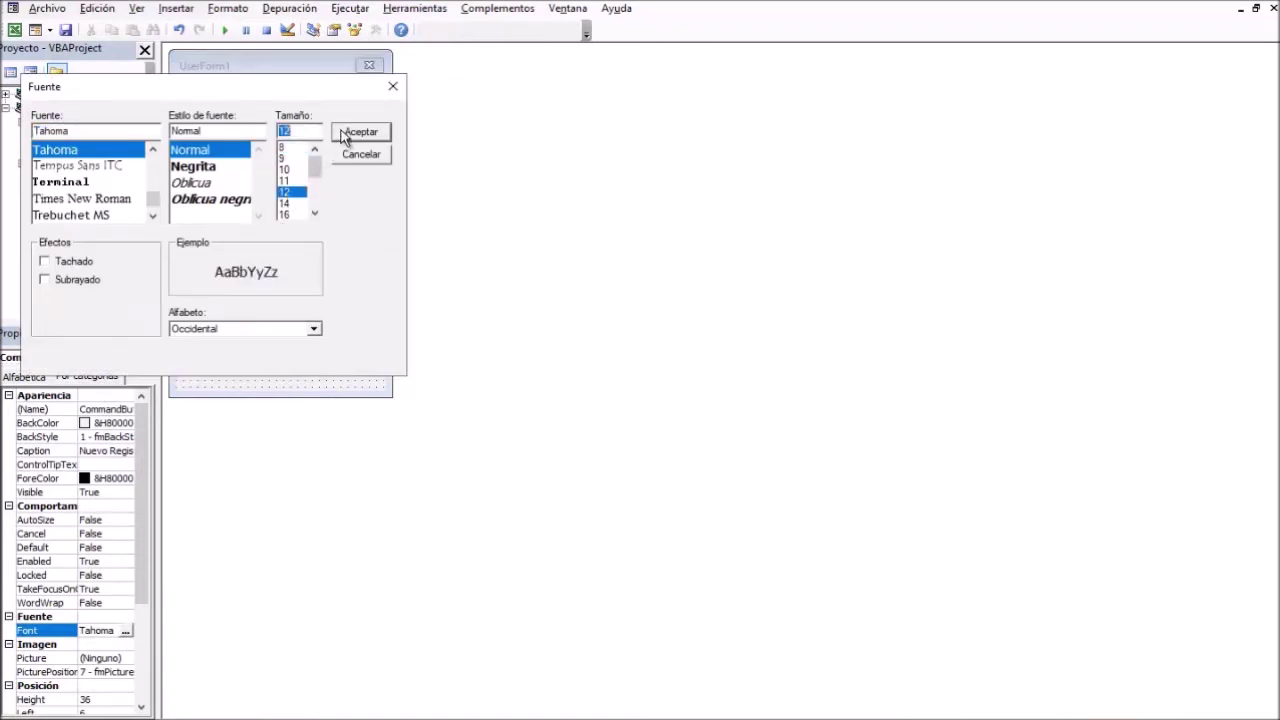
left_click(340, 131)
left_click(308, 371)
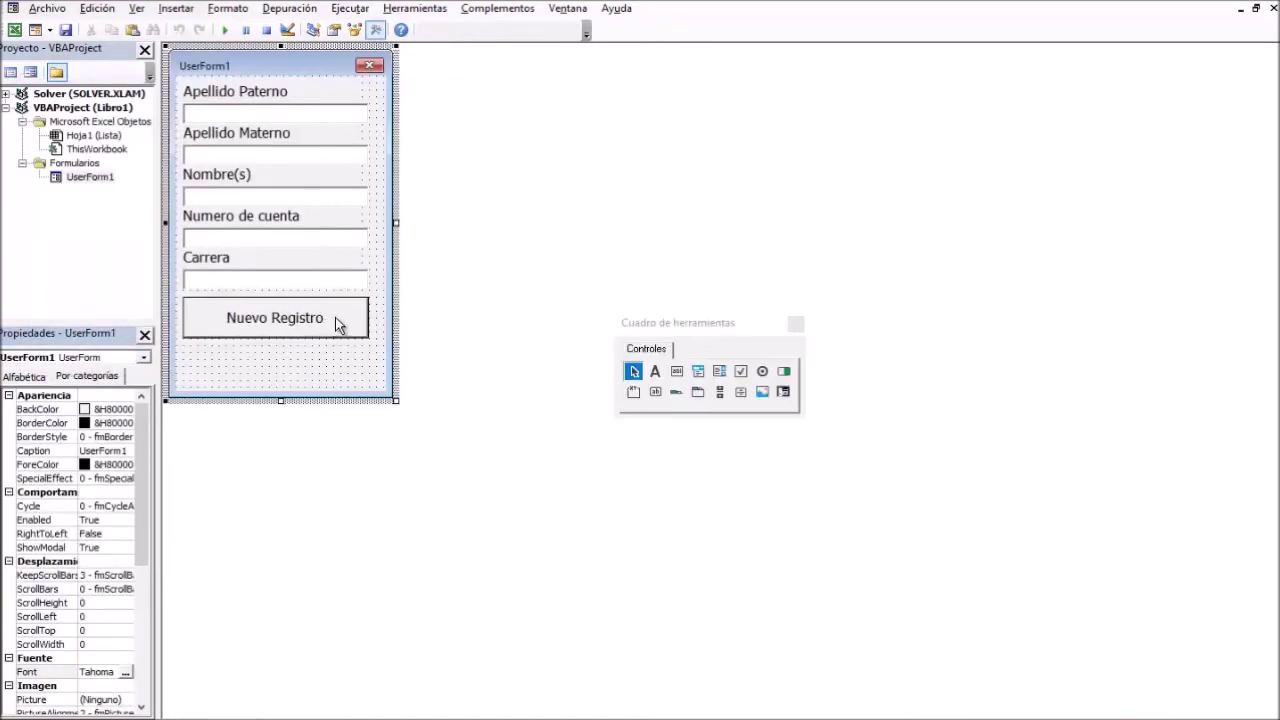
right_click(337, 325)
left_click(350, 348)
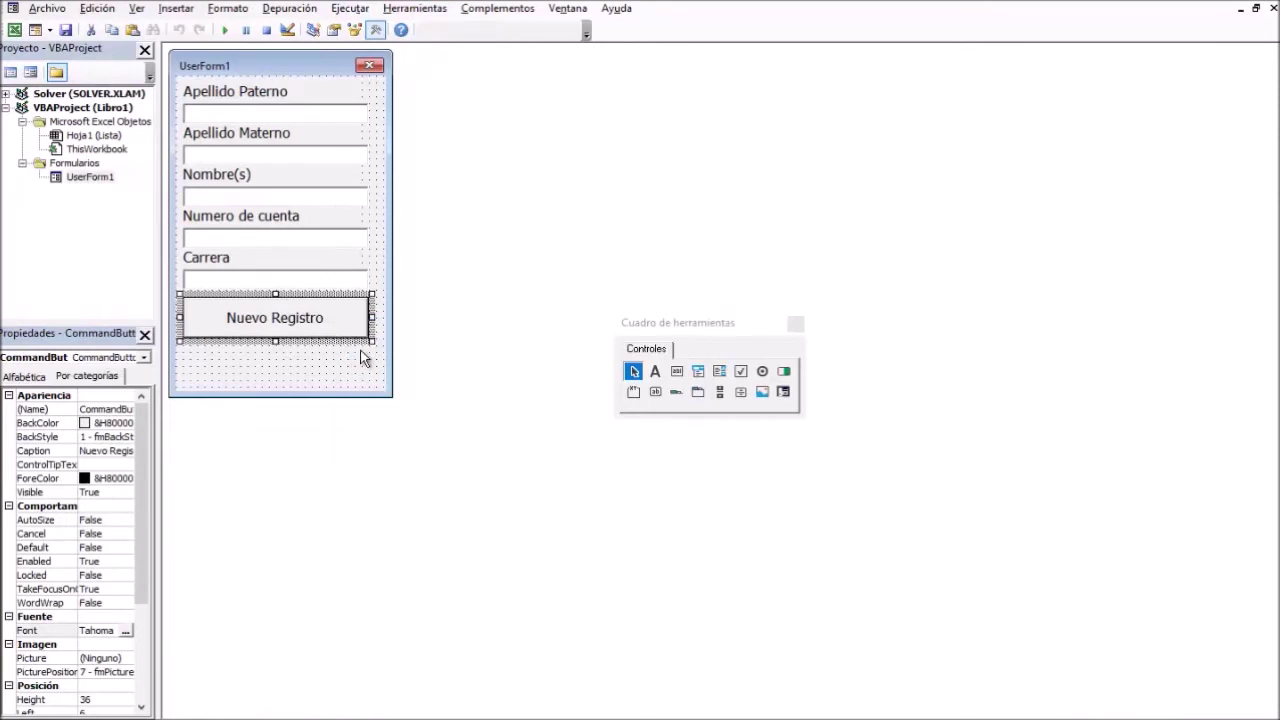
key("ctrl+v")
left_click_drag(312, 234, 297, 367)
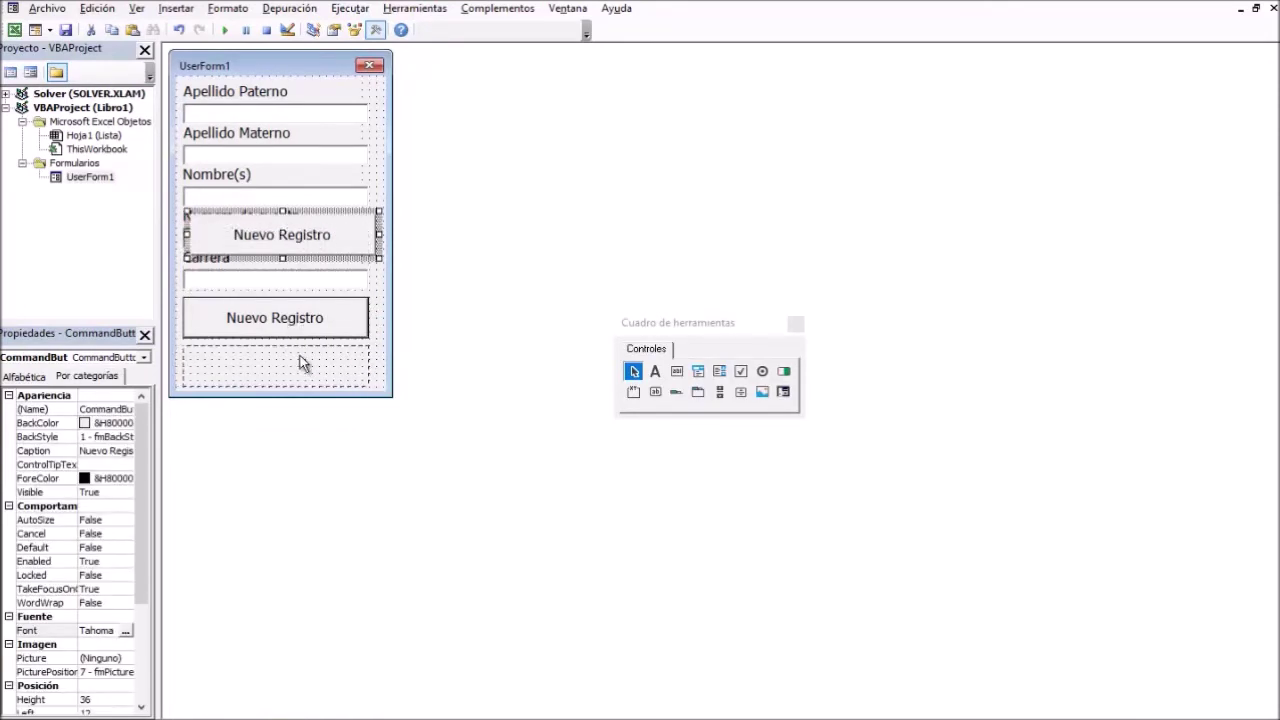
left_click(86, 451)
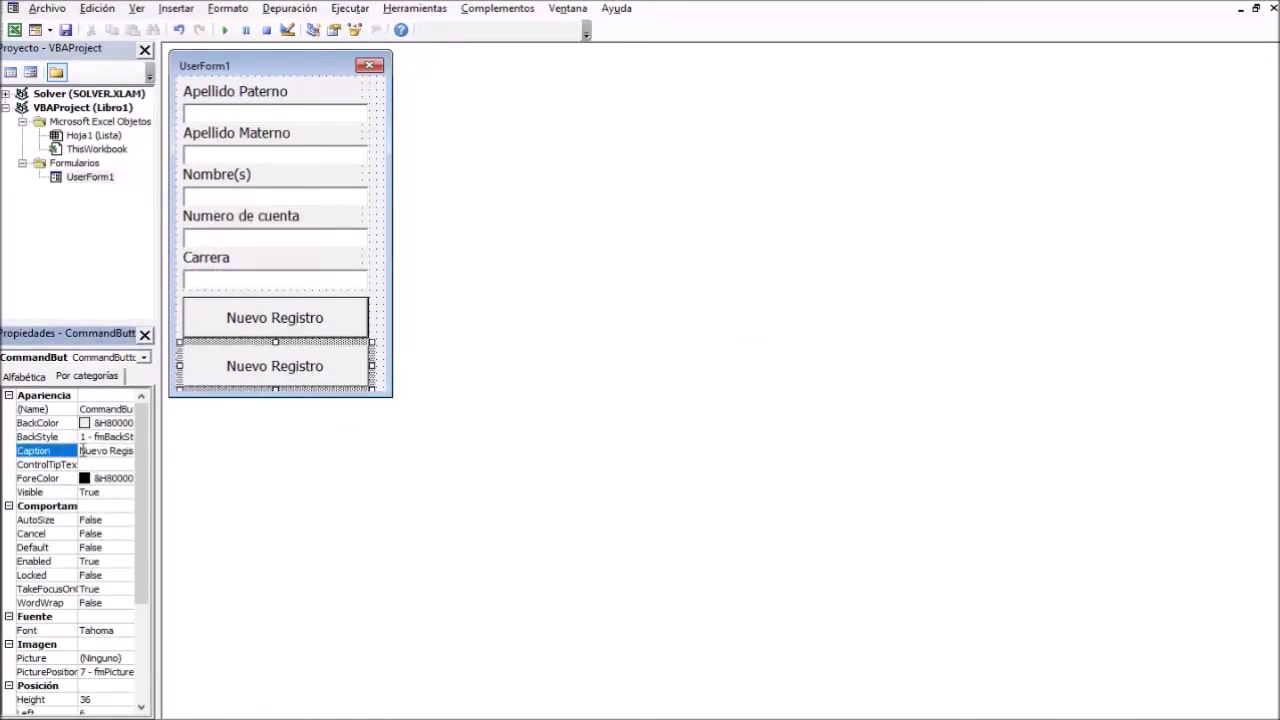
left_click_drag(81, 451, 210, 452)
key("BackSpace")
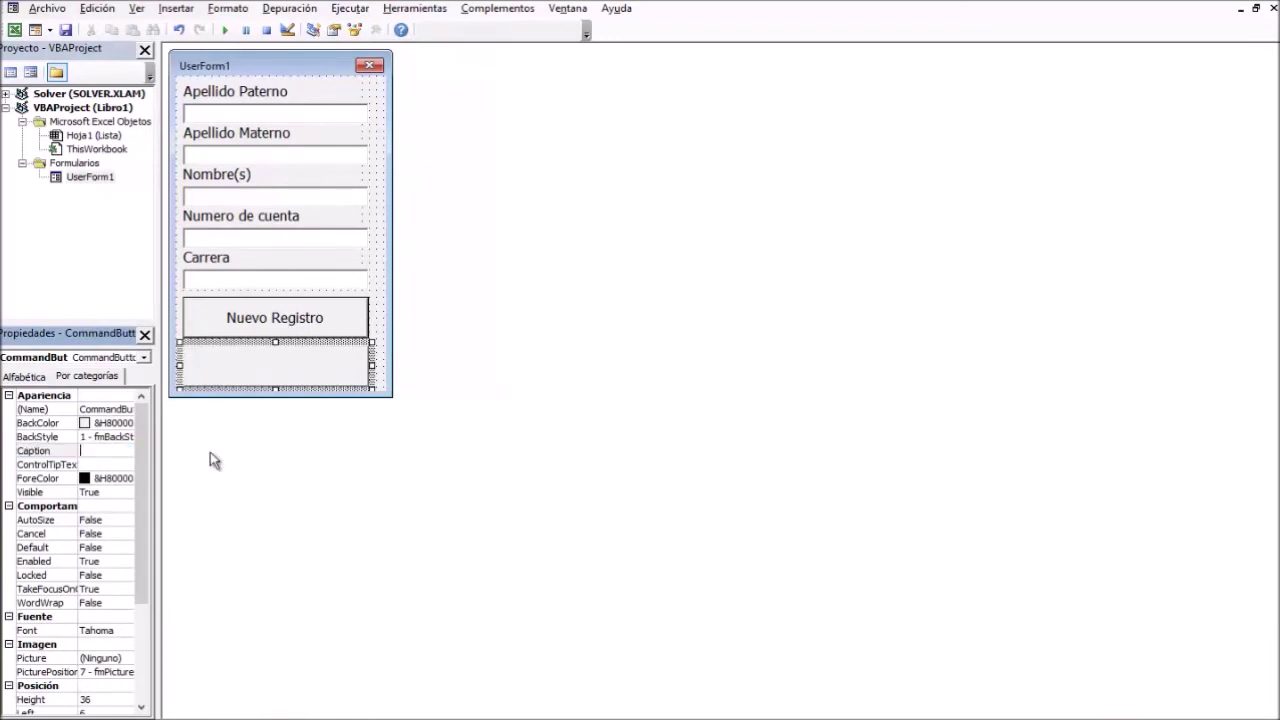
type("Aceptaer")
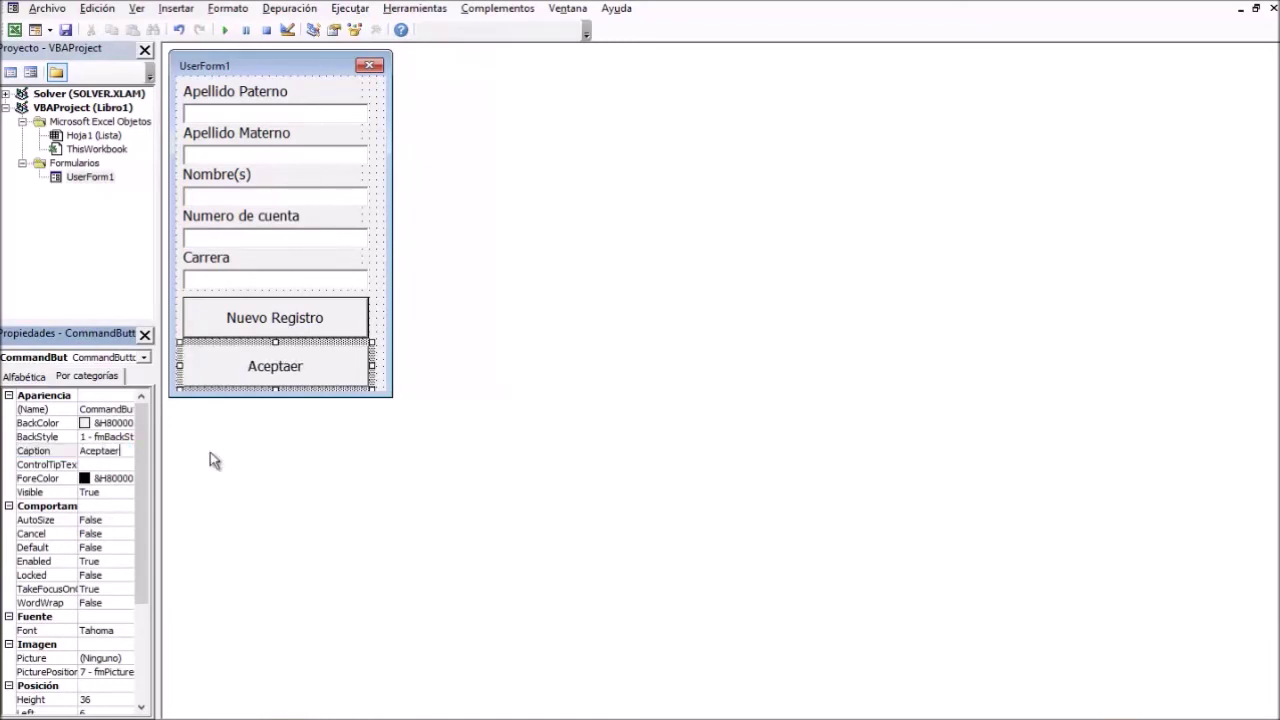
key("BackSpace")
key("BackSpace")
type("r")
left_click(448, 464)
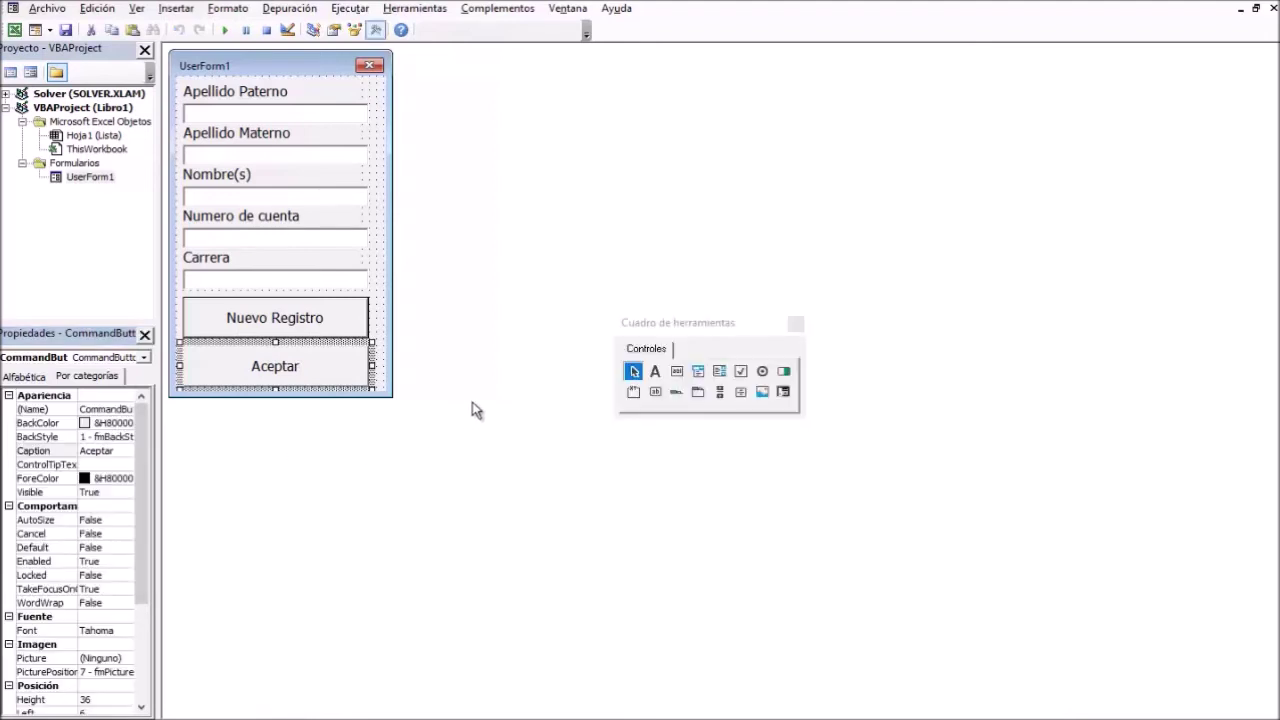
left_click(386, 288)
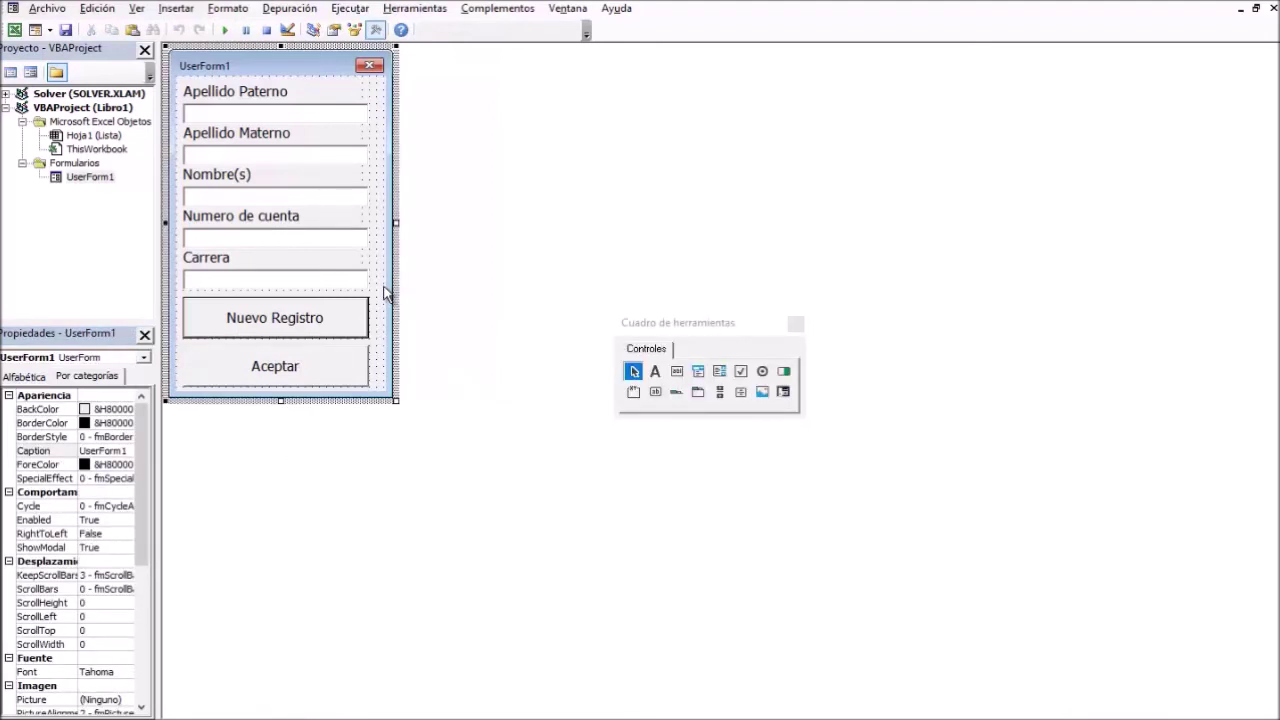
left_click(296, 114)
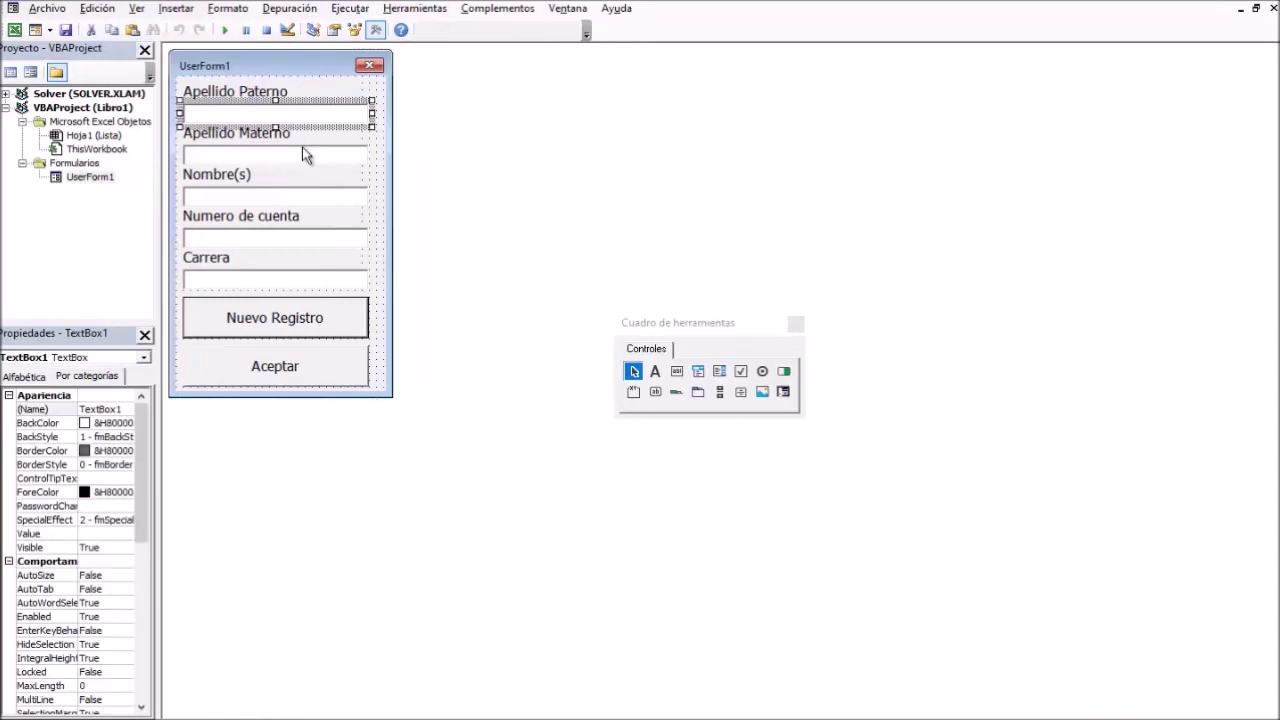
left_click(312, 163)
left_click(328, 200)
left_click(328, 240)
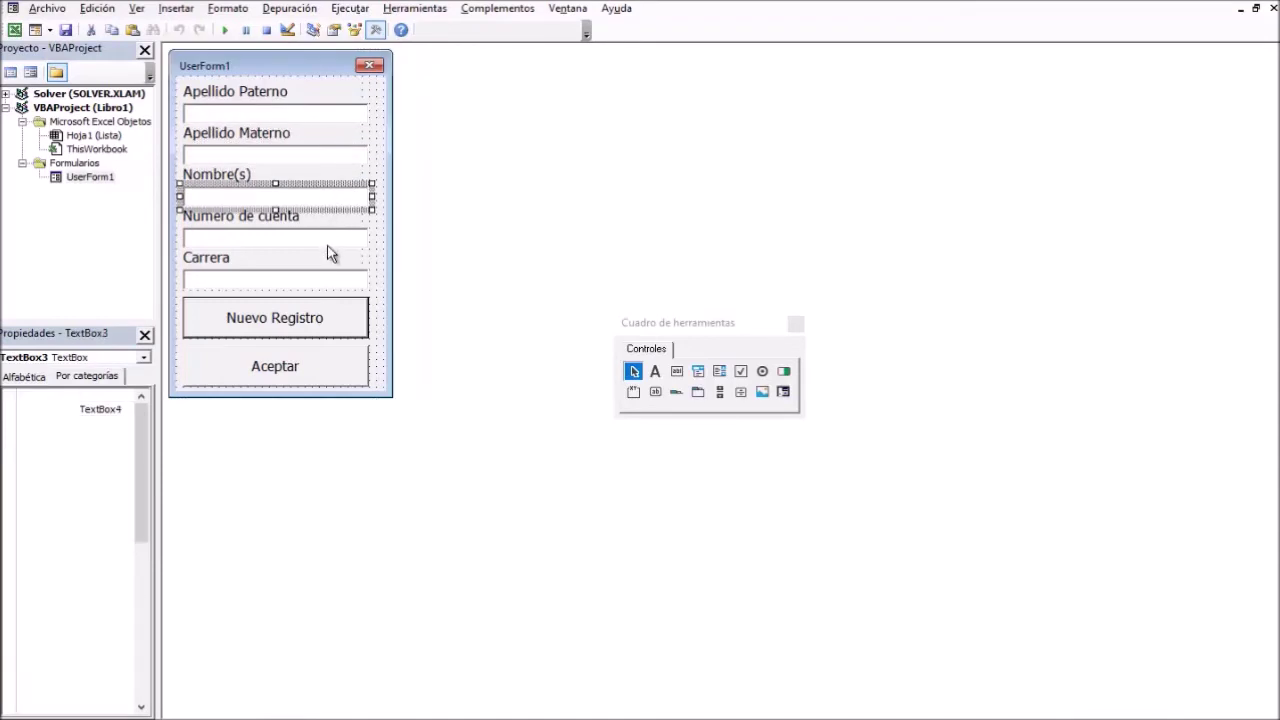
left_click(338, 280)
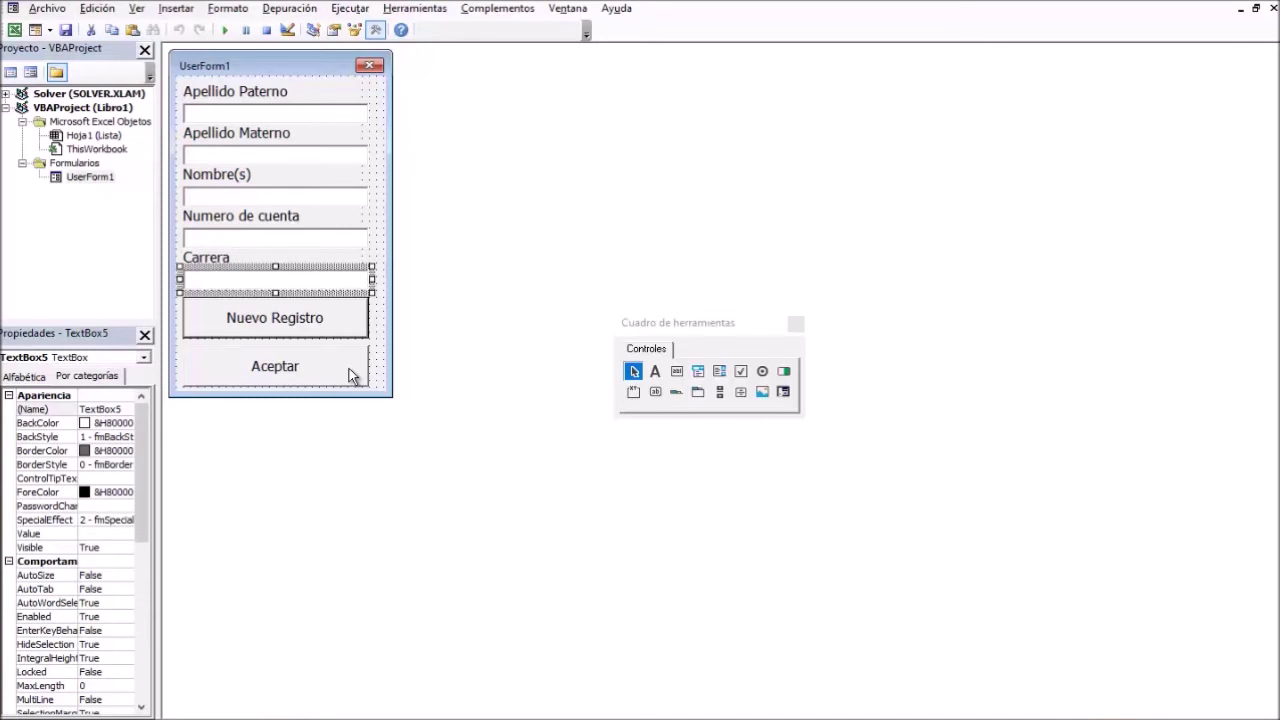
left_click(380, 326)
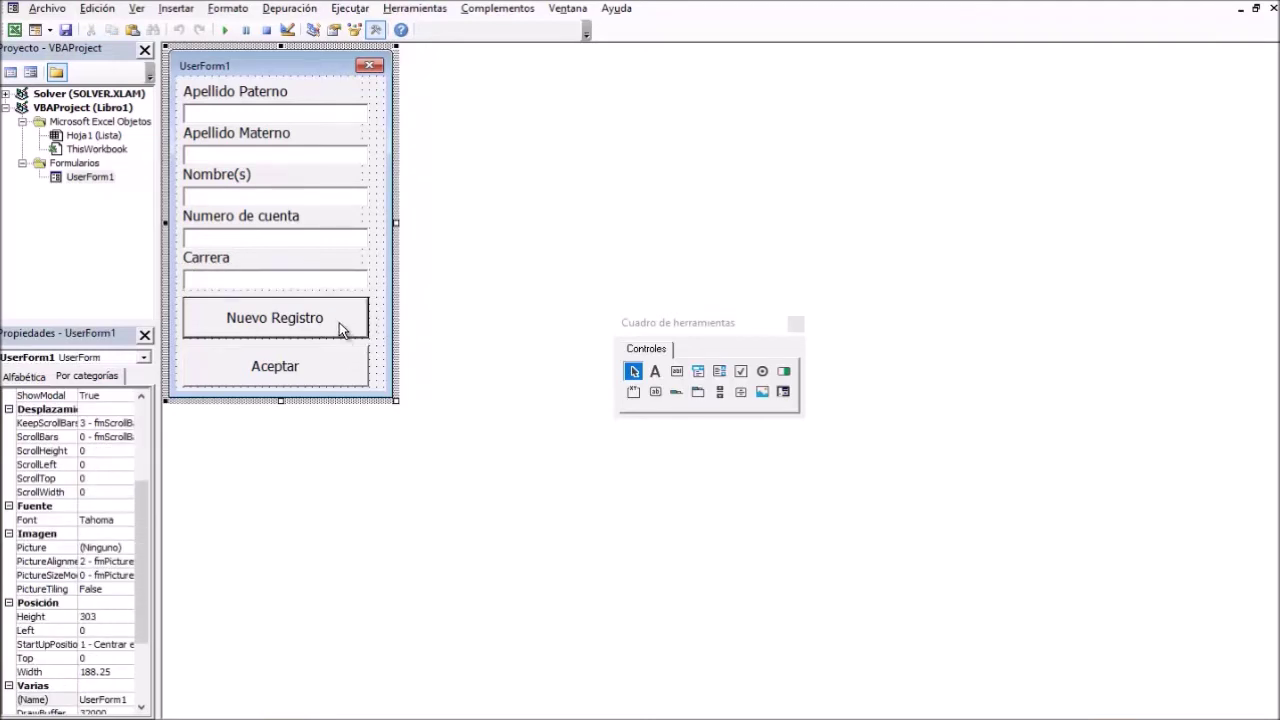
double_click(339, 322)
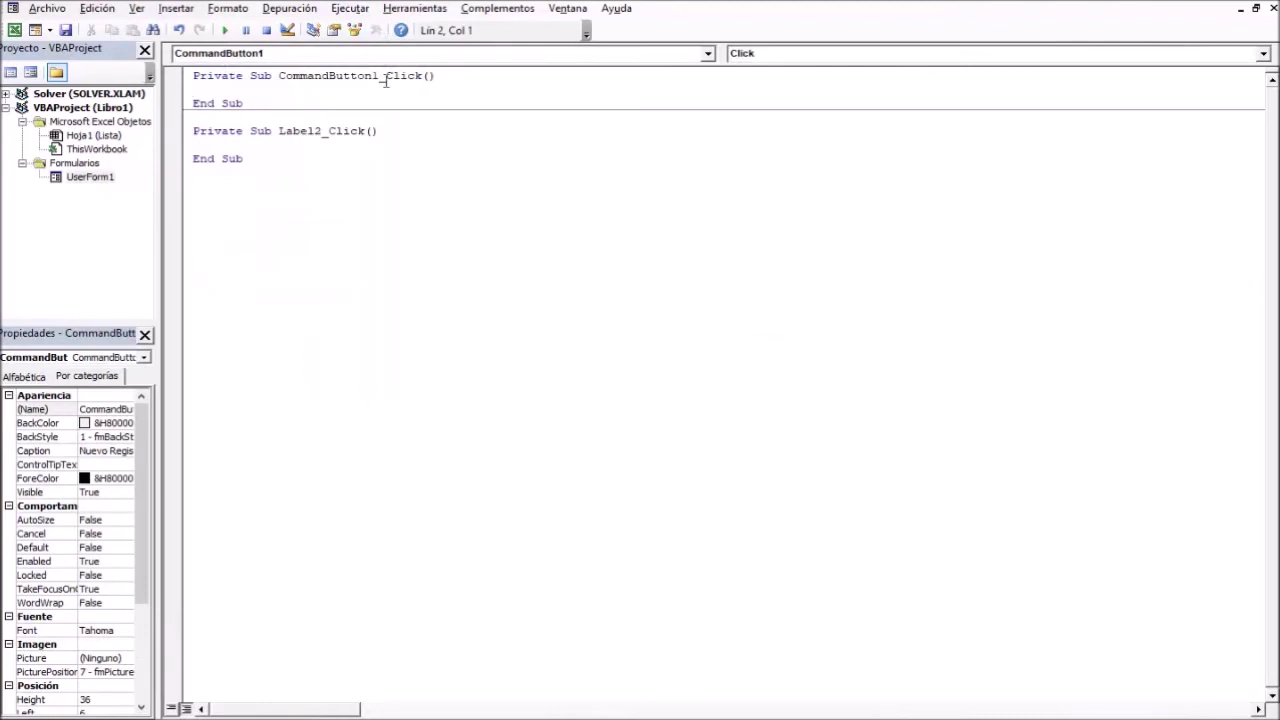
Delete the unused Label2_Click procedure, leaving the empty button click procedure.
left_click_drag(296, 162, 157, 117)
key("Delete")
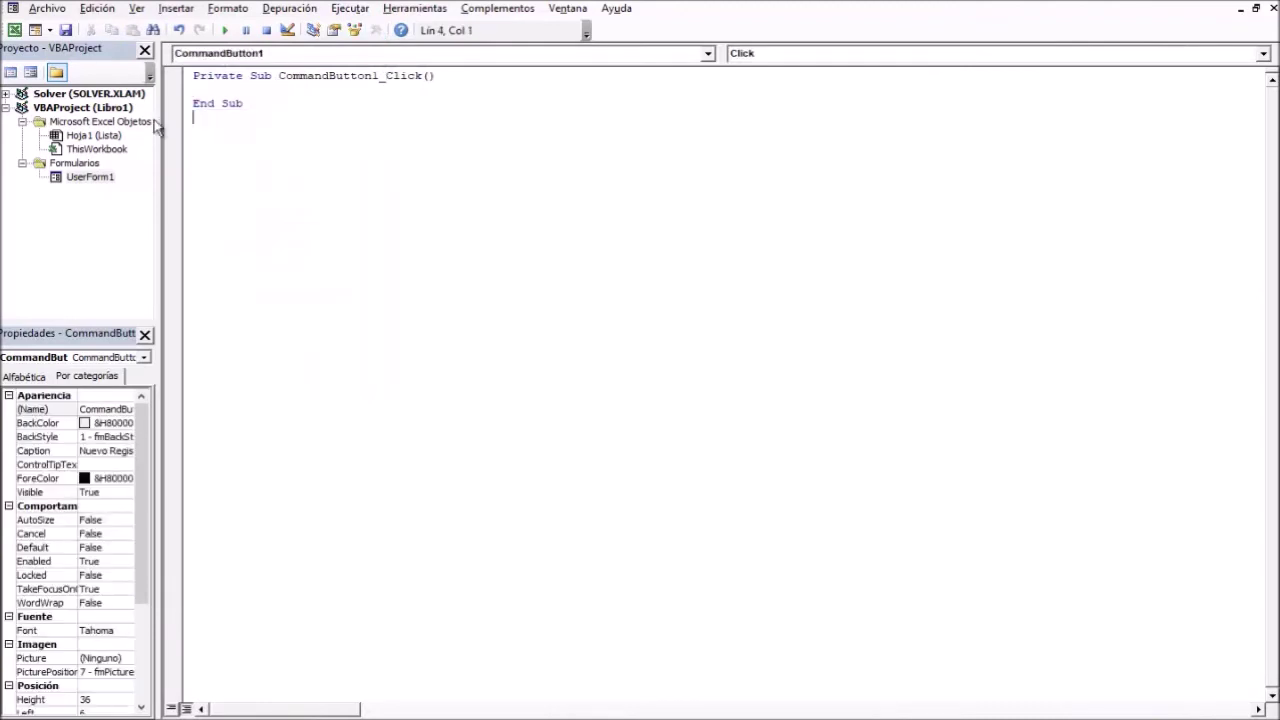
left_click(297, 90)
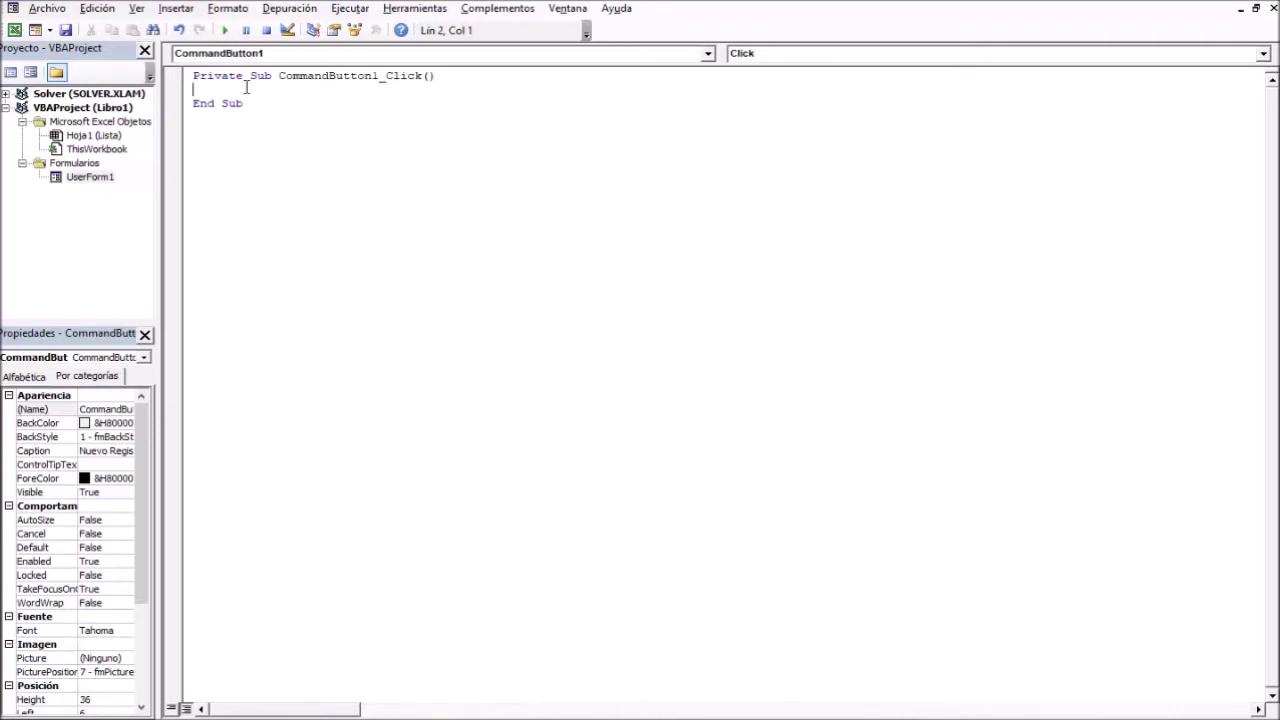
Switch to the Excel workbook and inspect the row 6 cells under the headers.
mouse_move(180, 712)
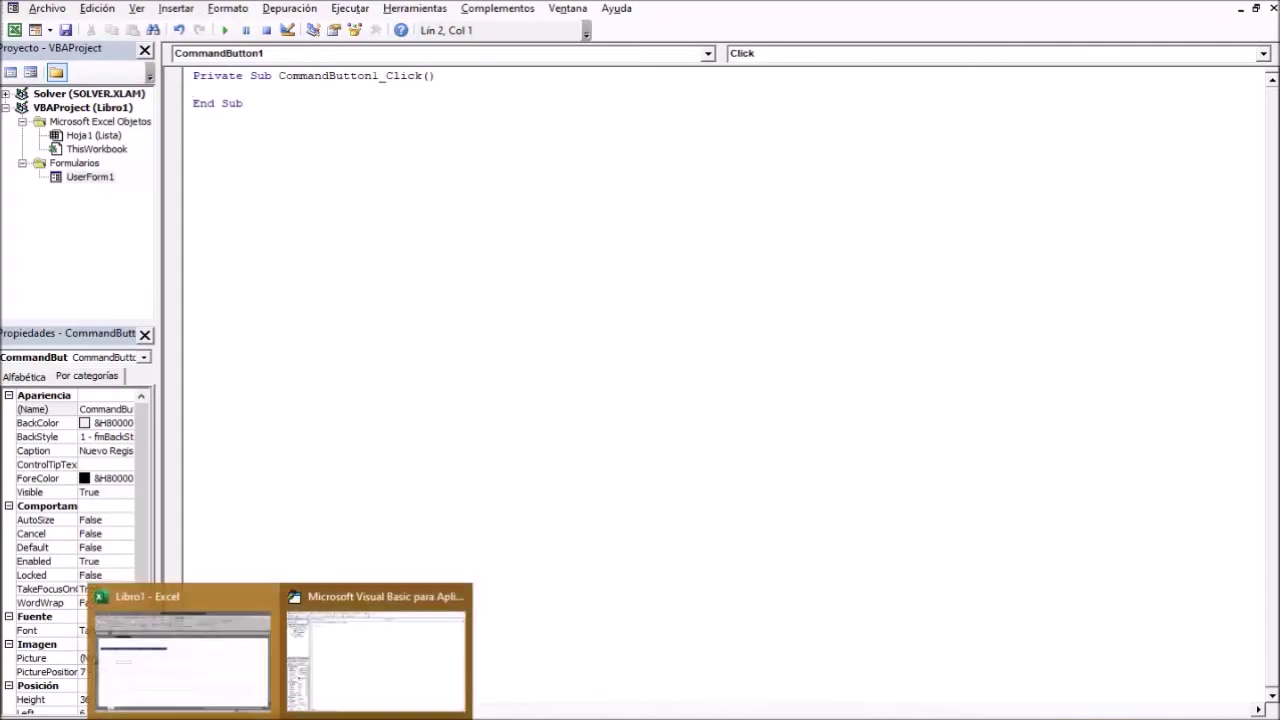
left_click(180, 650)
left_click(76, 266)
left_click(163, 265)
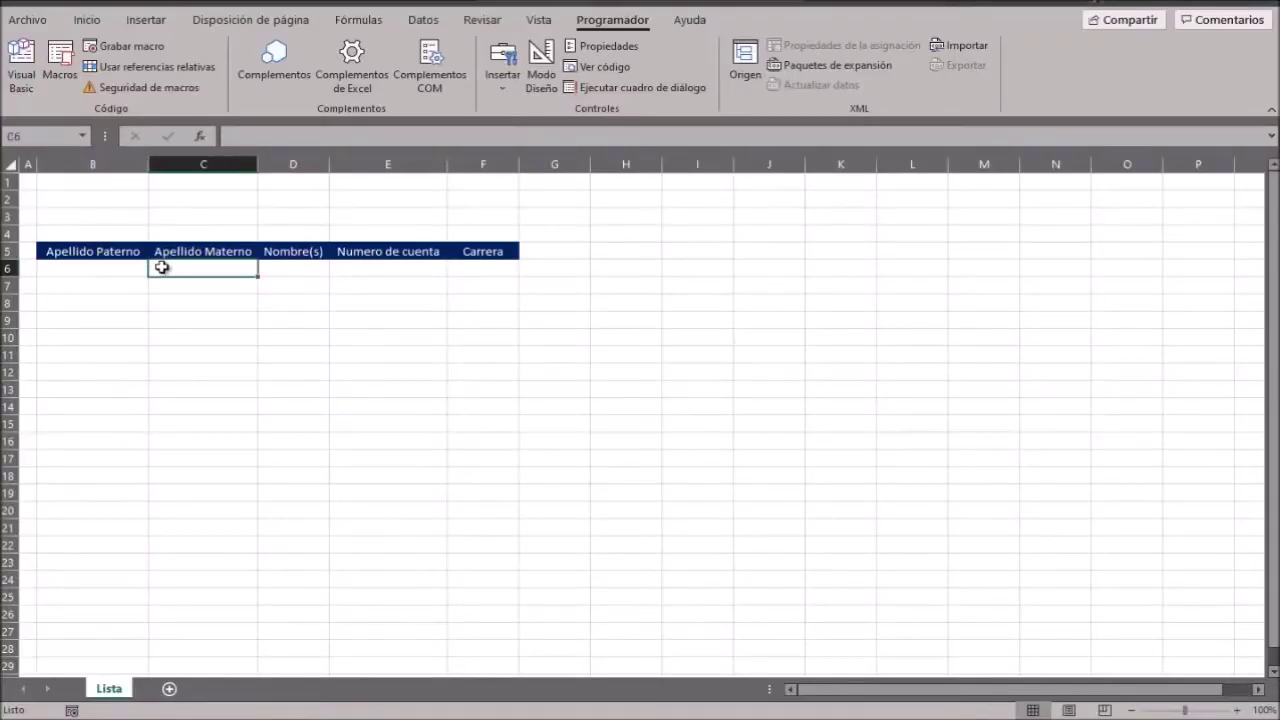
left_click(303, 270)
left_click(374, 266)
left_click(293, 266)
left_click(154, 270)
left_click(83, 266)
left_click(293, 268)
left_click(430, 270)
Select B6:F6 on the Lista sheet and return to the Visual Basic editor.
left_click(495, 266)
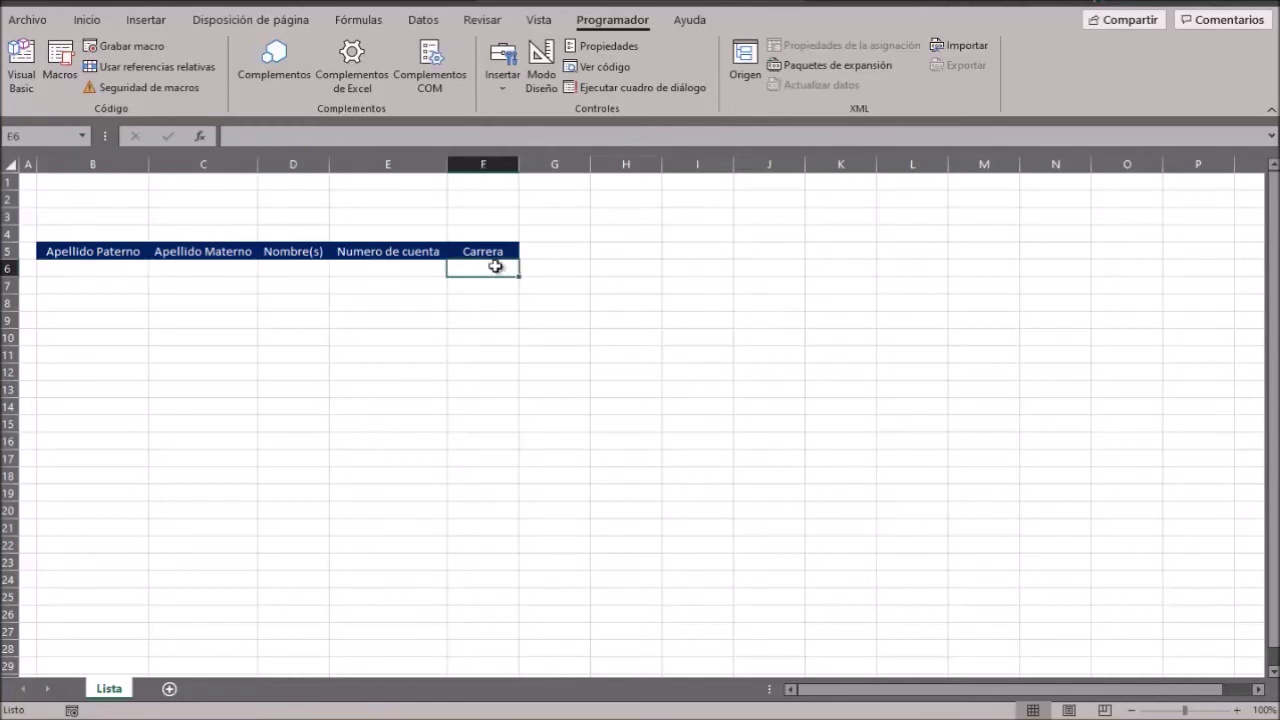
left_click(83, 268)
key("shift+Right")
key("shift+Right")
key("shift+Right")
key("shift+Right")
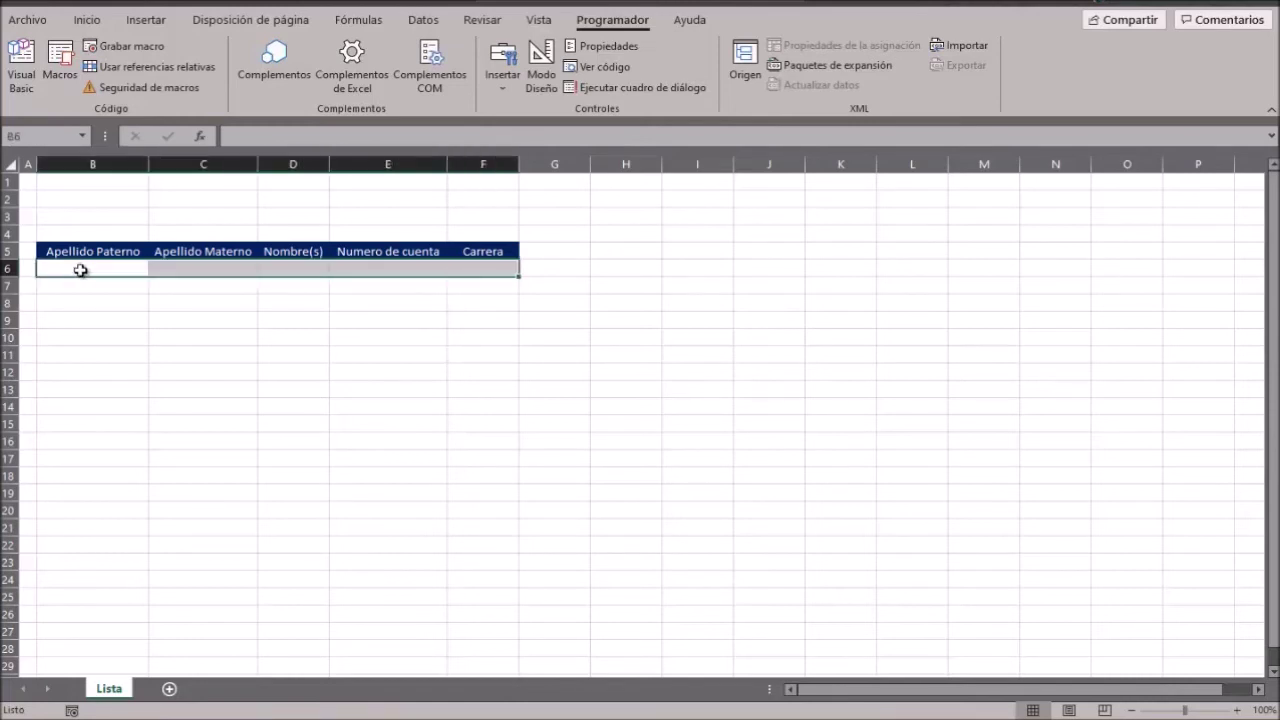
left_click(379, 641)
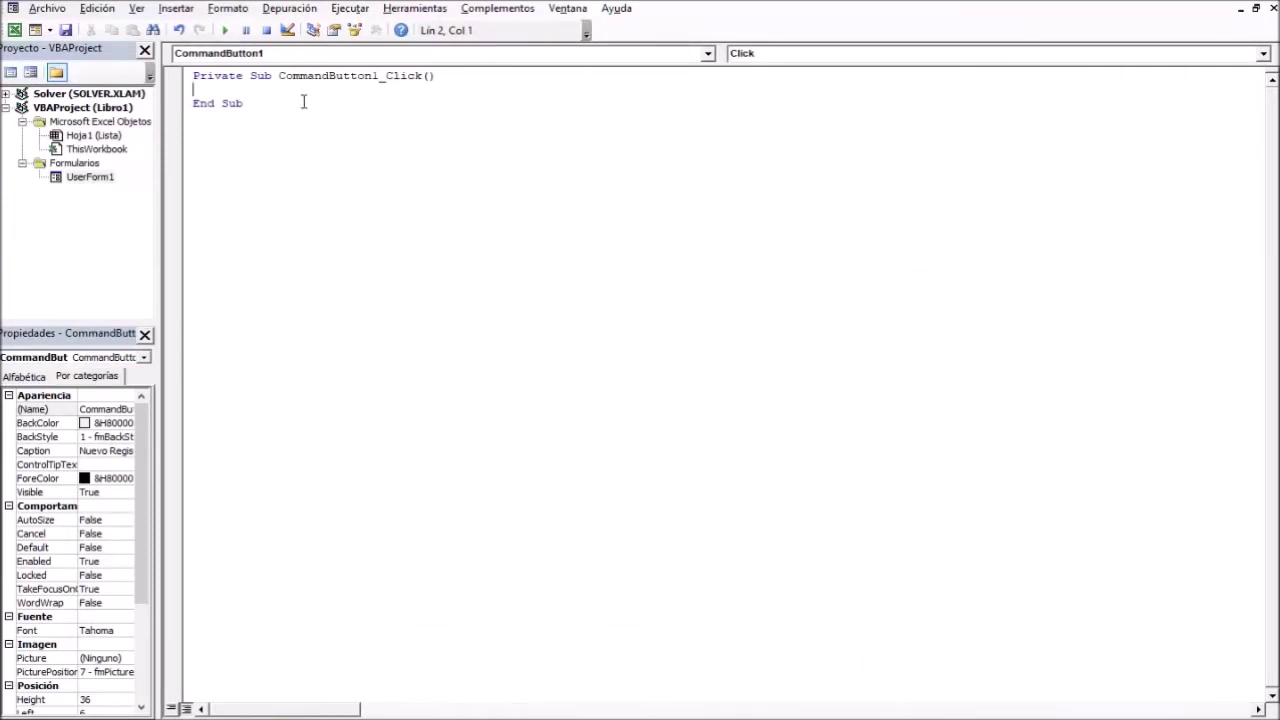
Write Hoja1.Cells(6, 2) = TextBox1.Value in CommandButton1_Click and add a blank line above it.
type("Hoja1.ce")
key("ctrl+space")
type("(6,2")
key("Right")
type("=TextB")
type("ox1.")
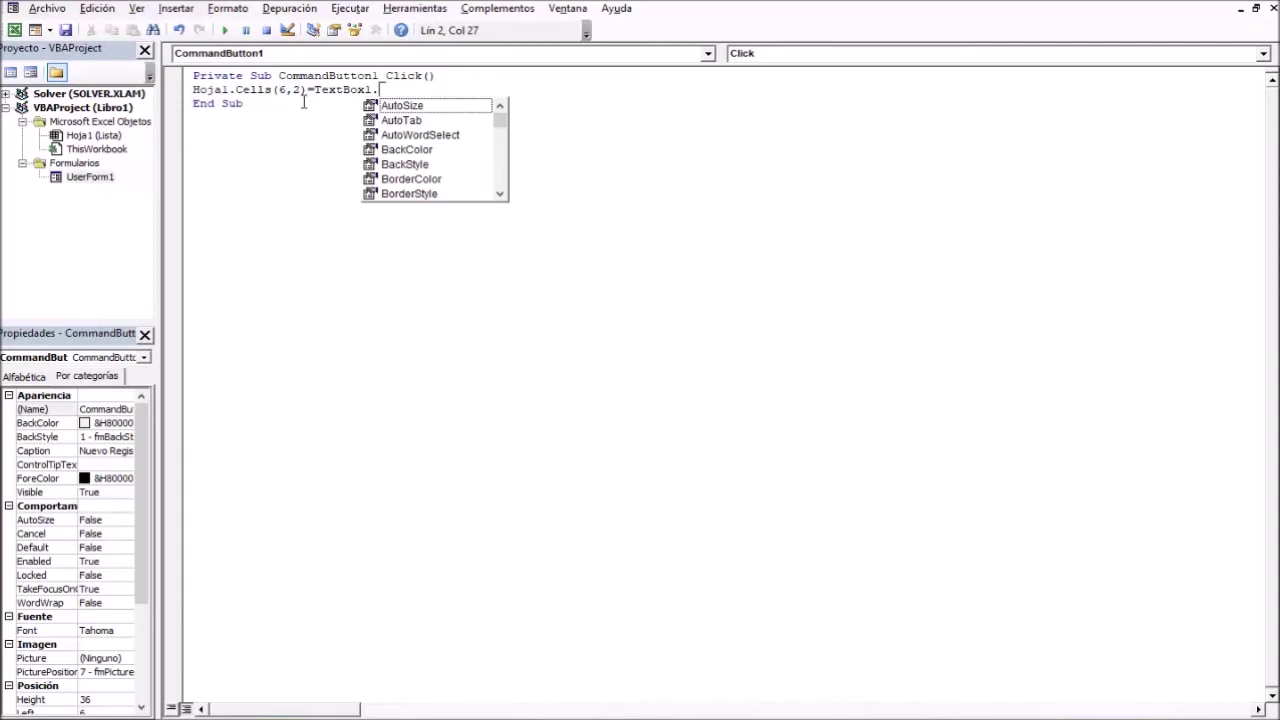
type("Value")
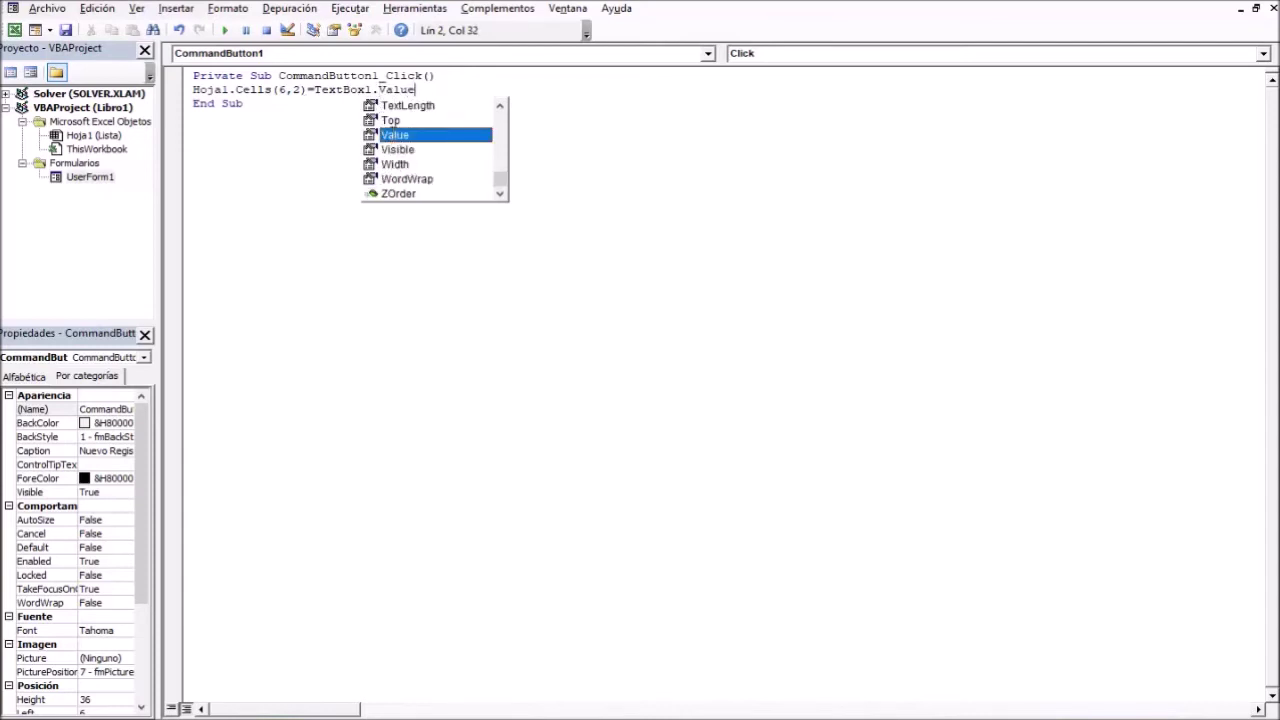
left_click(437, 89)
left_click(451, 77)
key("Return")
key("Return")
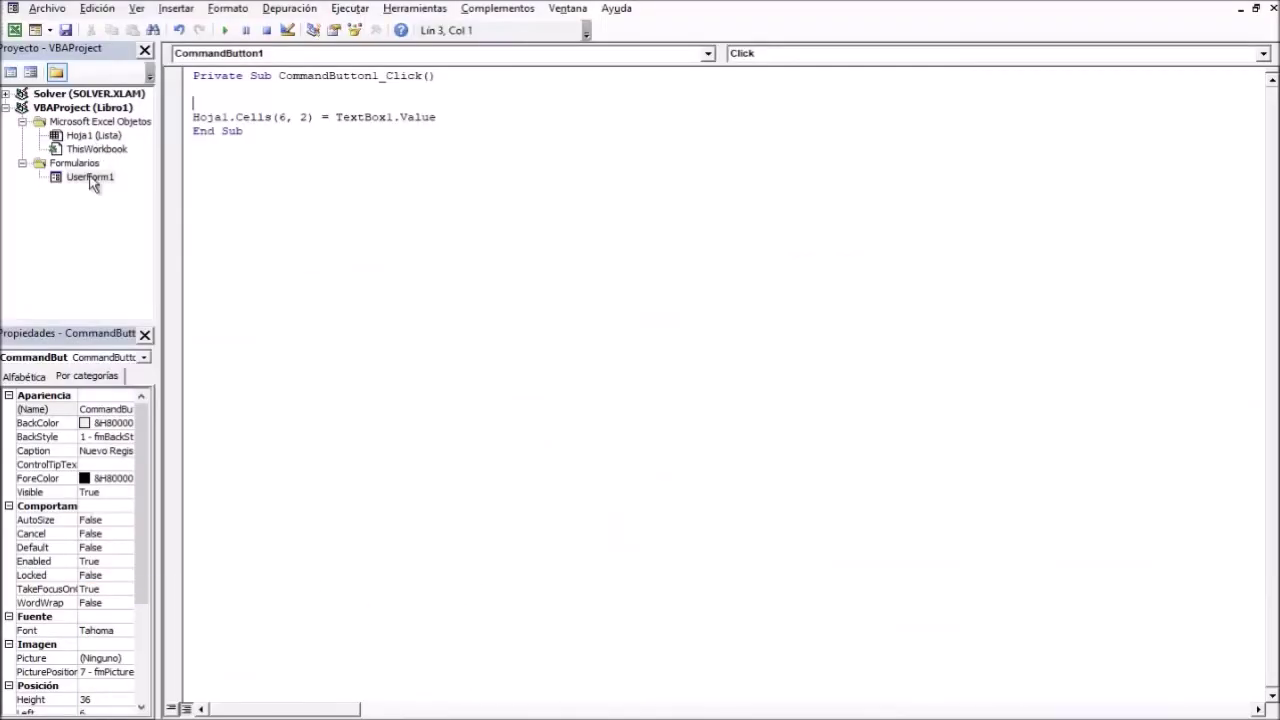
double_click(90, 177)
left_click(265, 115)
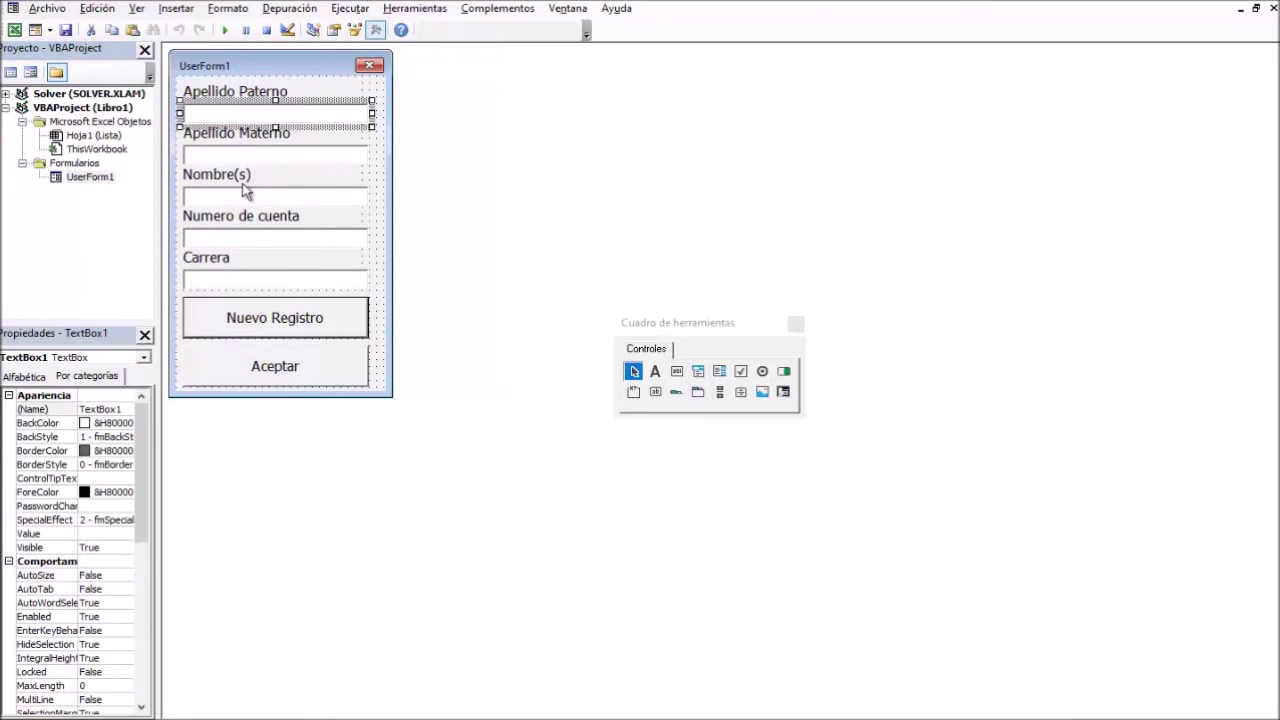
left_click(118, 409)
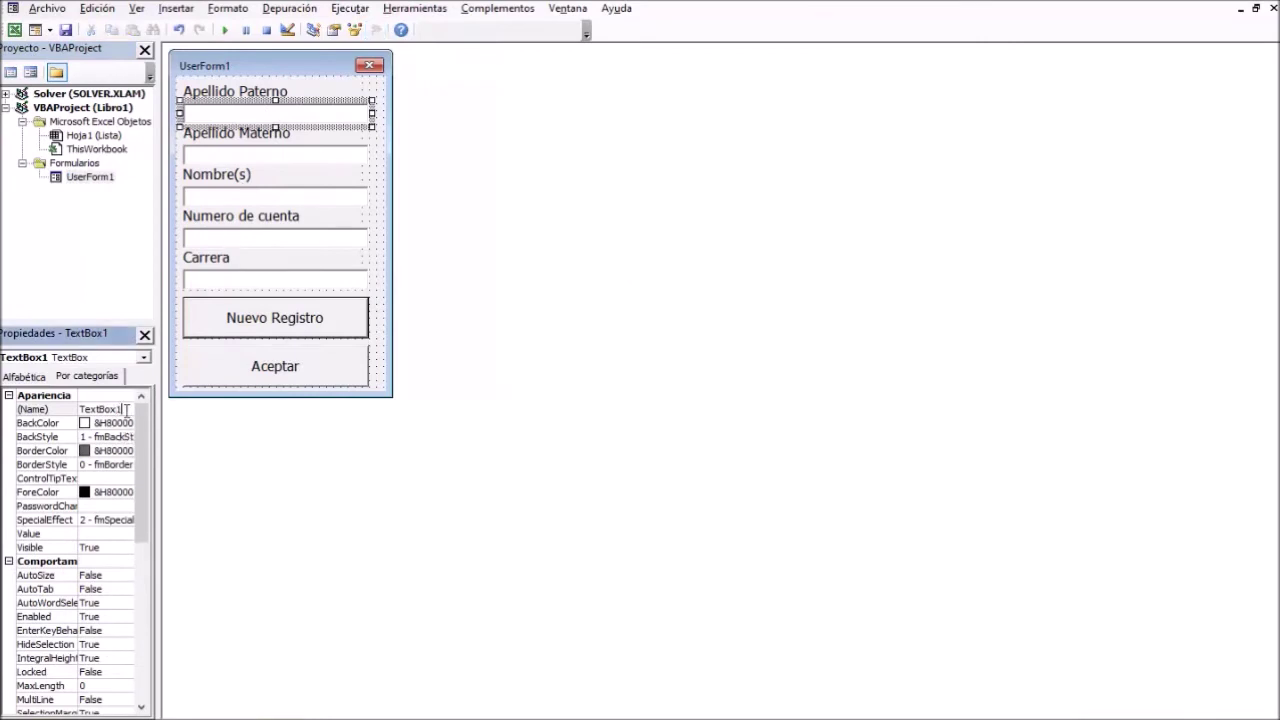
left_click_drag(127, 409, 80, 411)
left_click(254, 155)
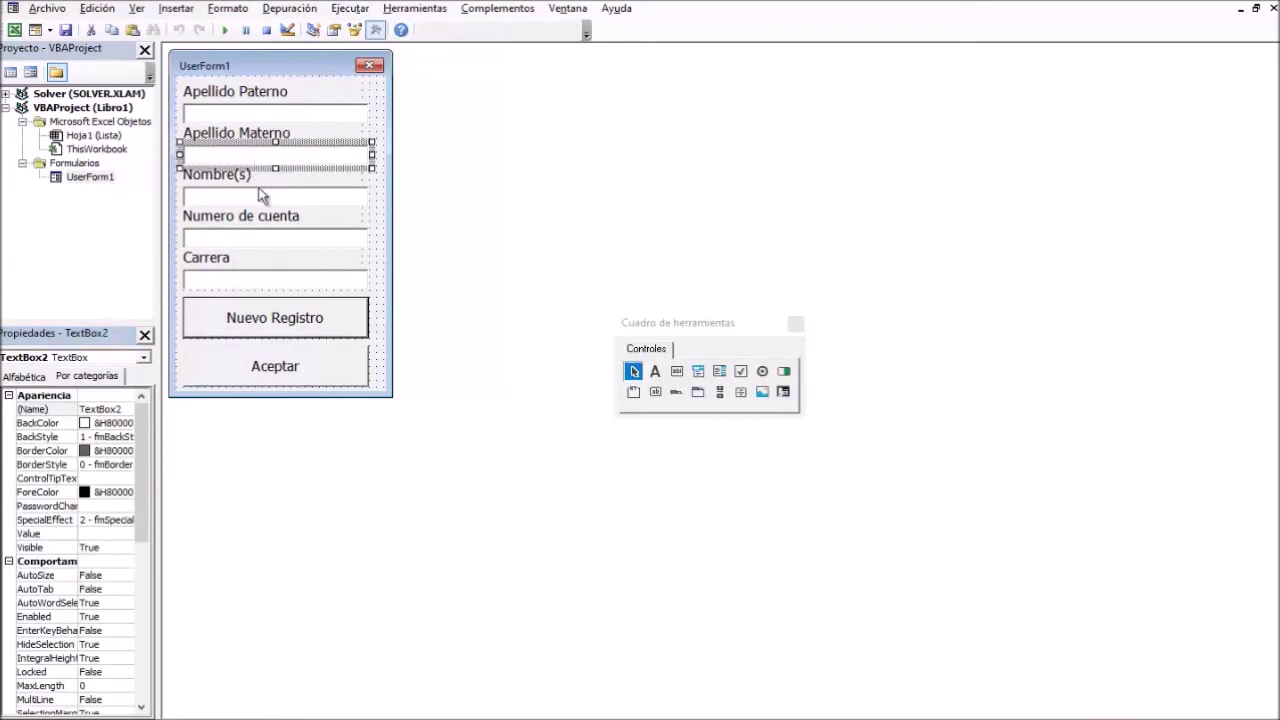
left_click(258, 200)
left_click(253, 238)
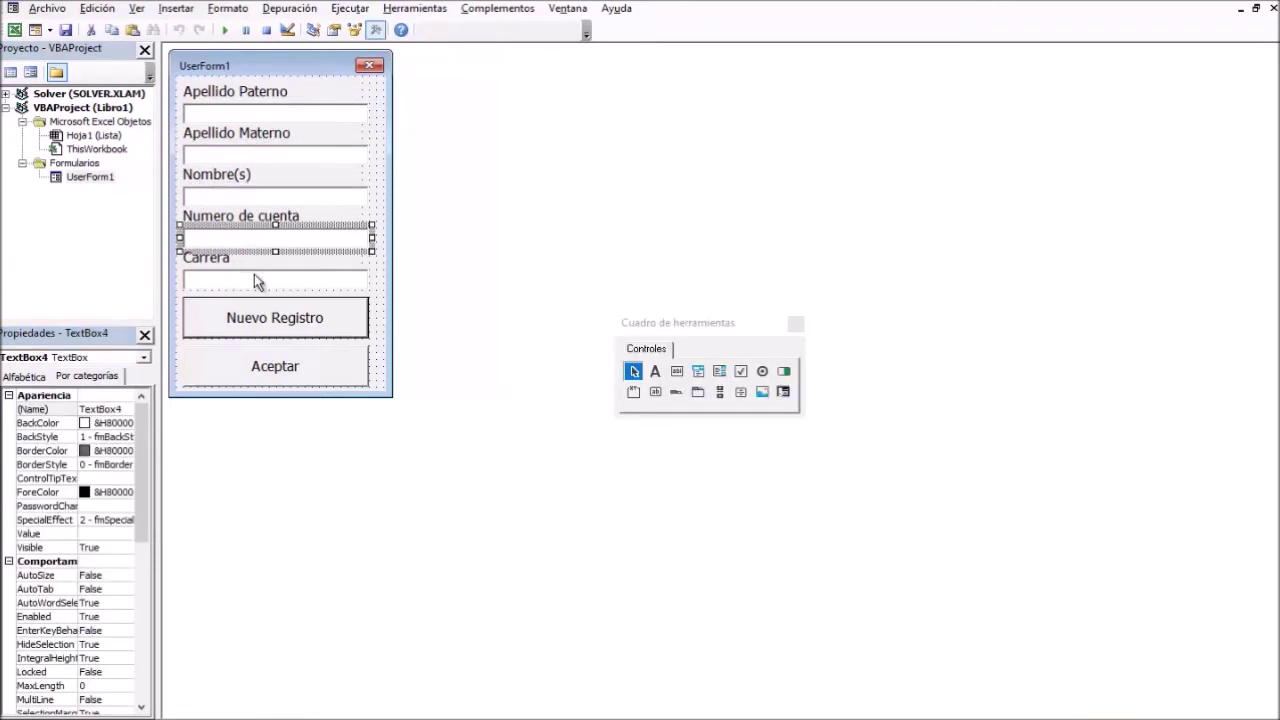
left_click(254, 278)
mouse_move(329, 668)
left_click(268, 665)
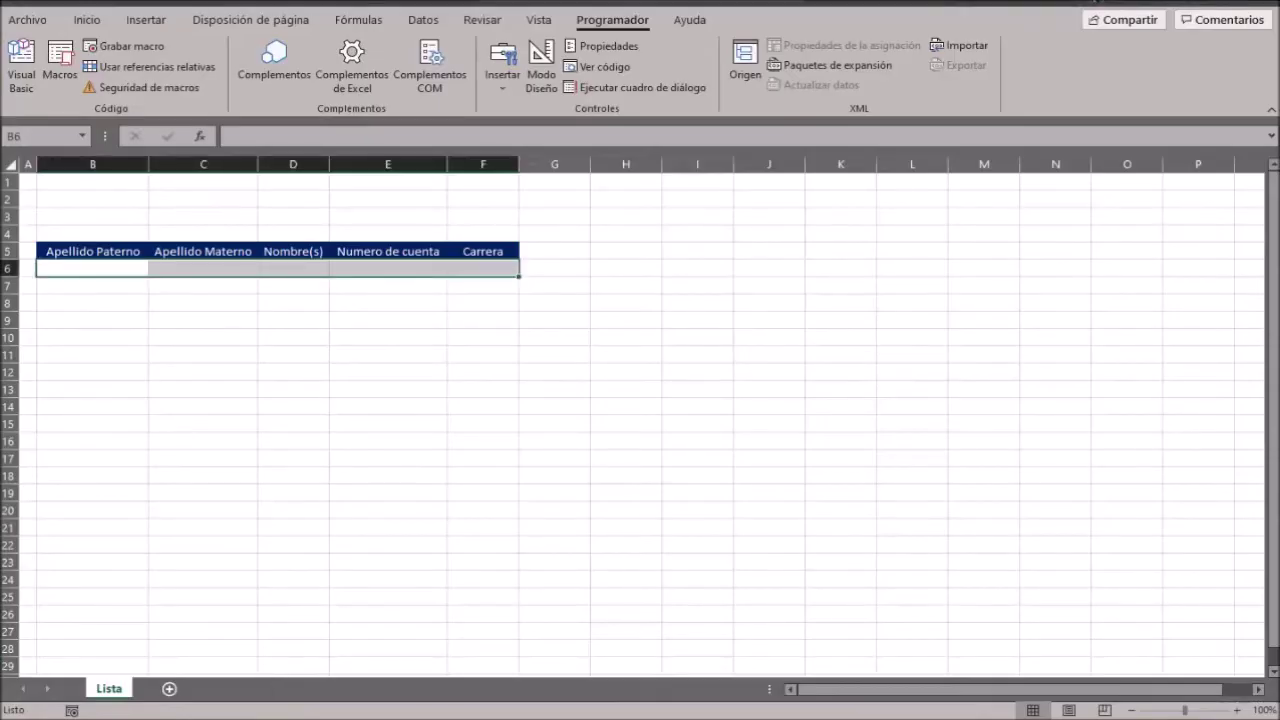
left_click(376, 650)
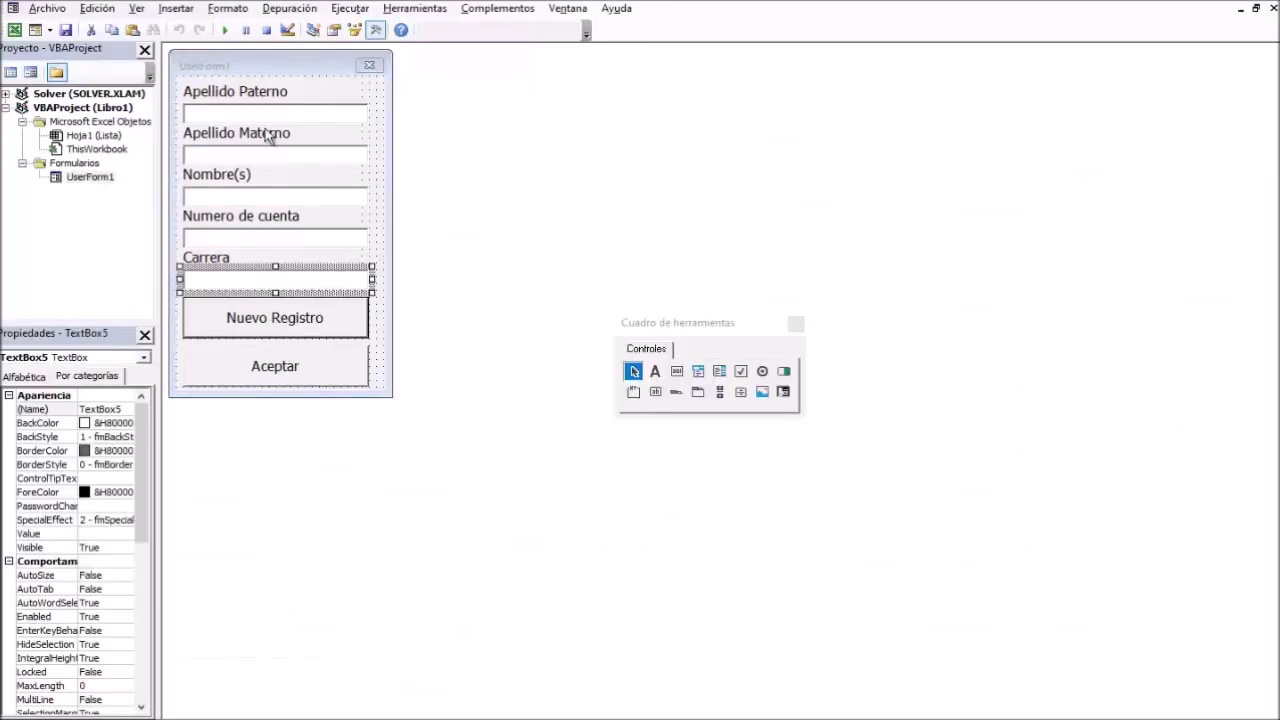
Move the Hoja1.Cells(6, 2) = TextBox1.Value line into a new CommandButton2_Click procedure for Aceptar.
double_click(280, 318)
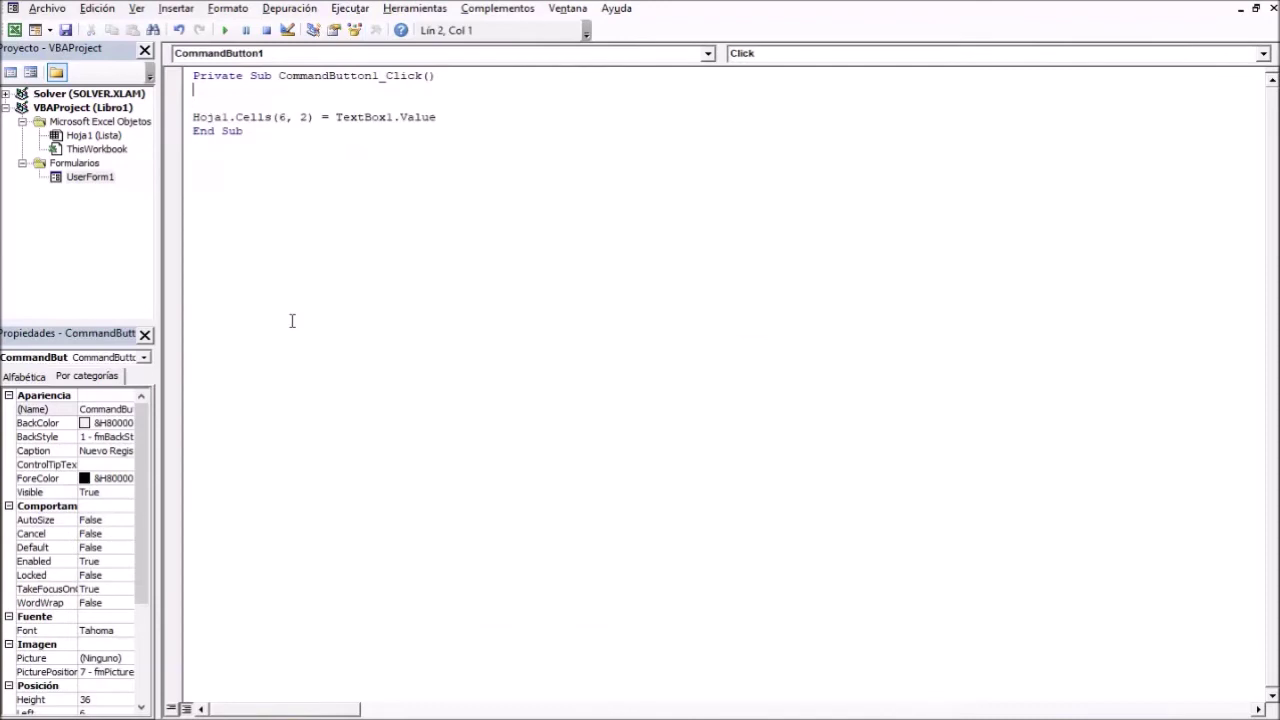
left_click_drag(436, 117, 190, 119)
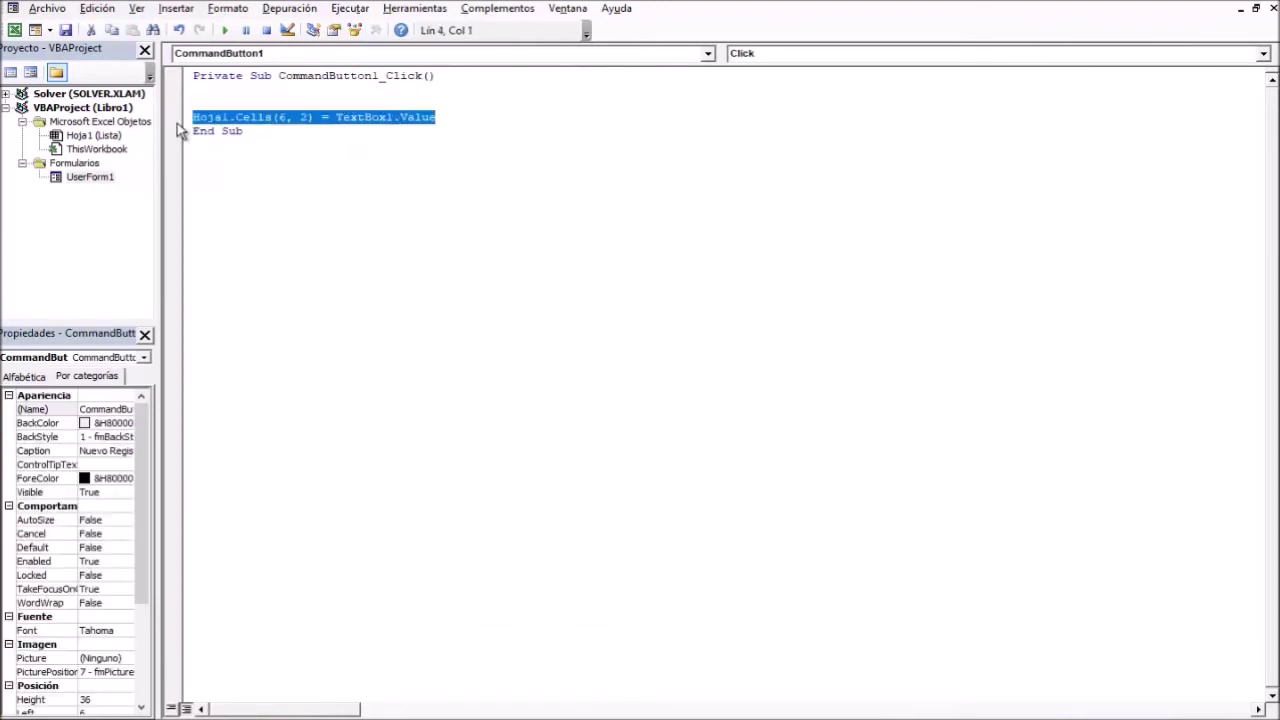
double_click(92, 176)
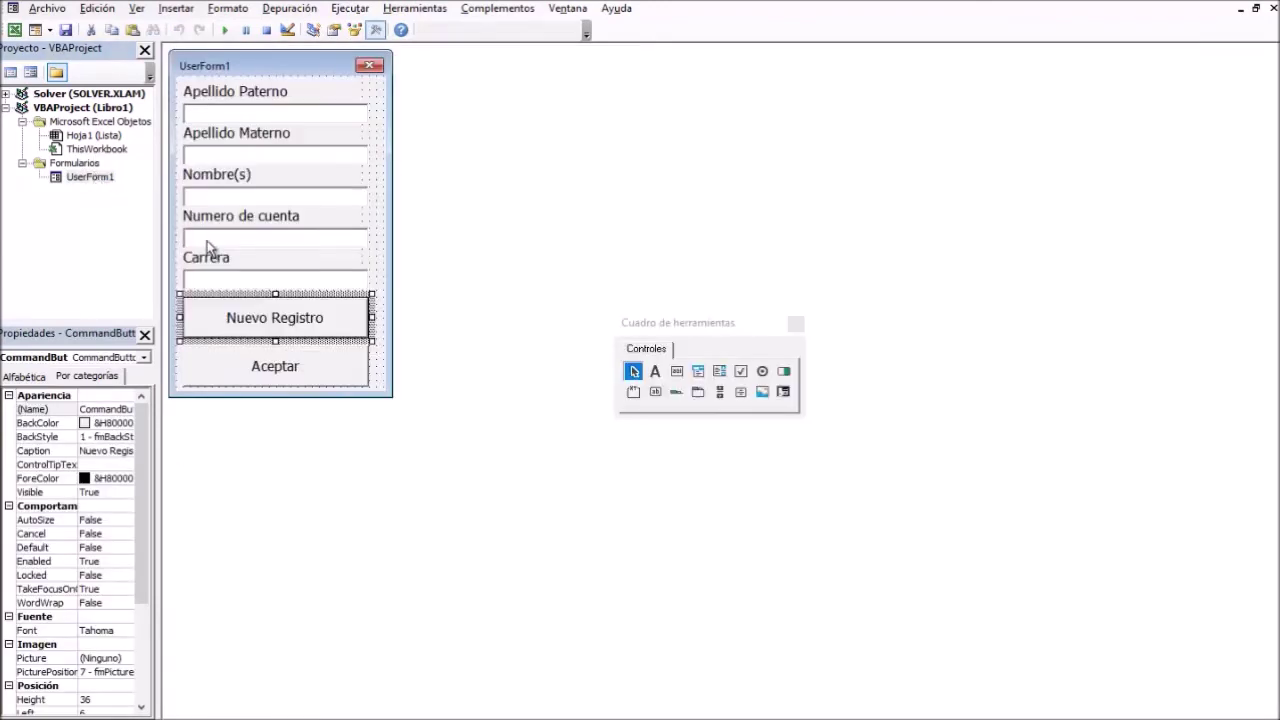
double_click(260, 367)
left_click_drag(436, 117, 183, 120)
key("ctrl+x")
left_click(222, 172)
key("ctrl+v")
Duplicate the assignment line so Aceptar's procedure holds five copies.
left_click(495, 158)
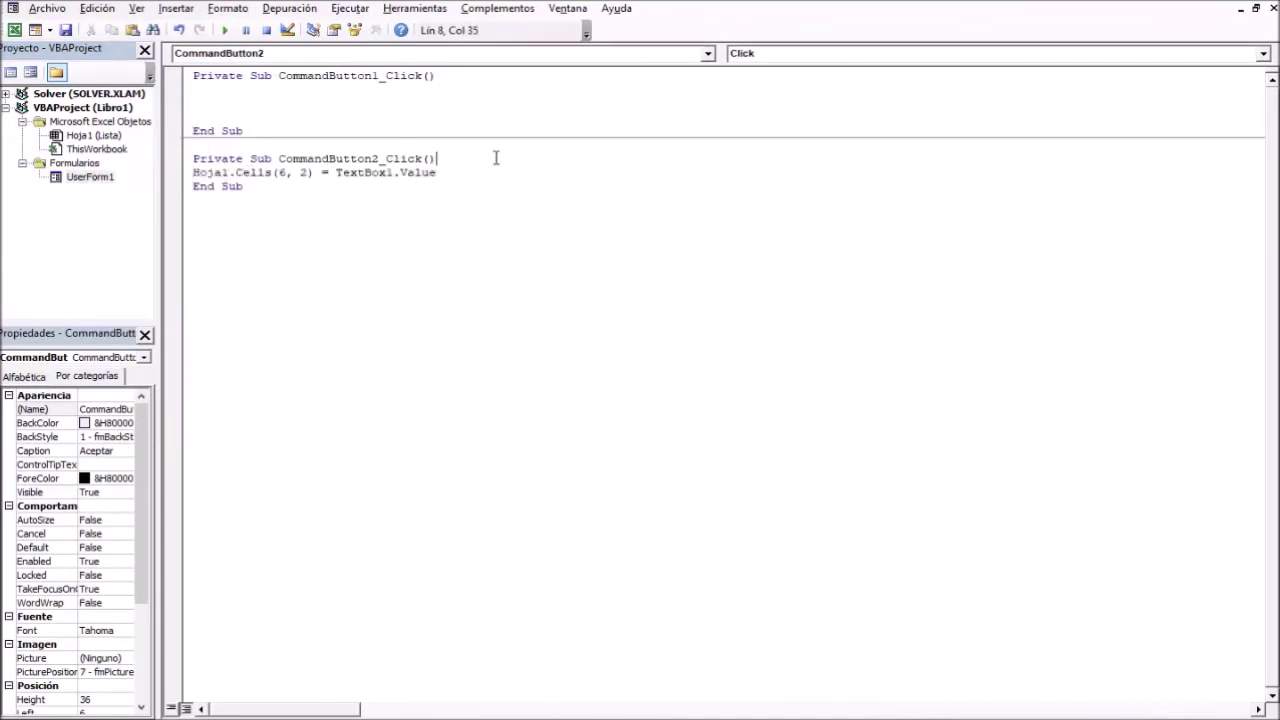
key("Return")
key("Return")
left_click(497, 201)
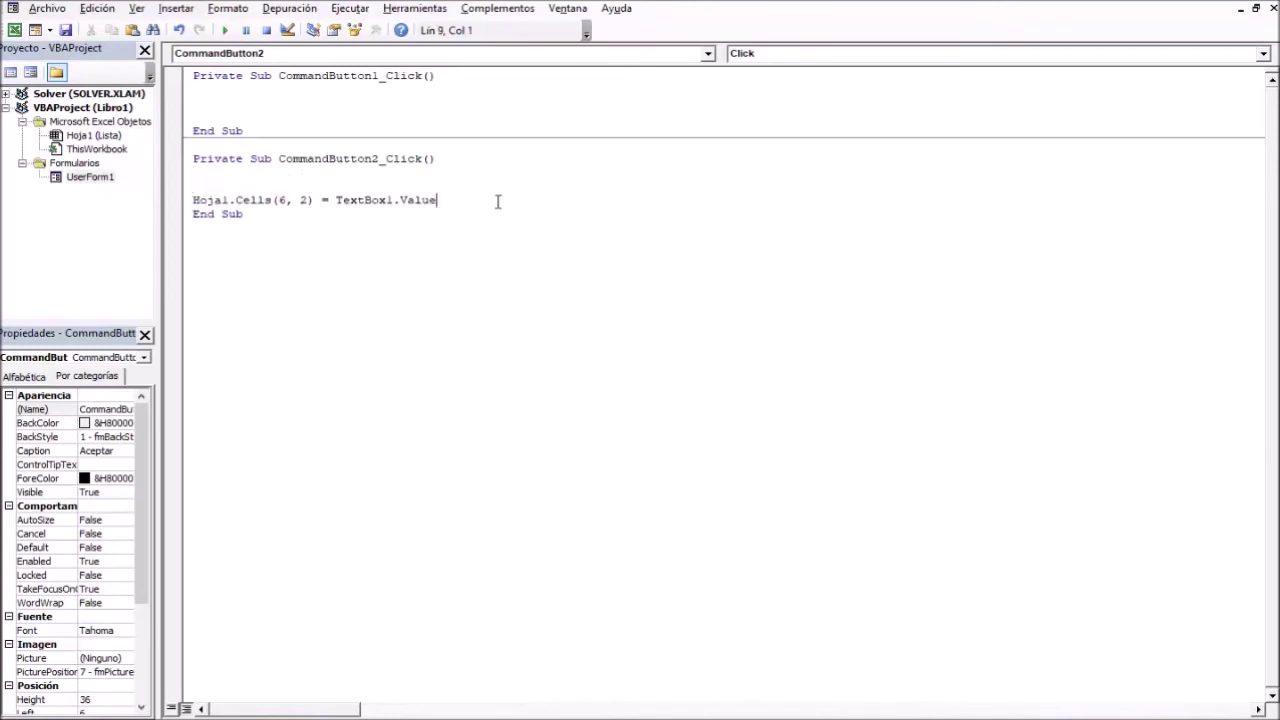
key("Return")
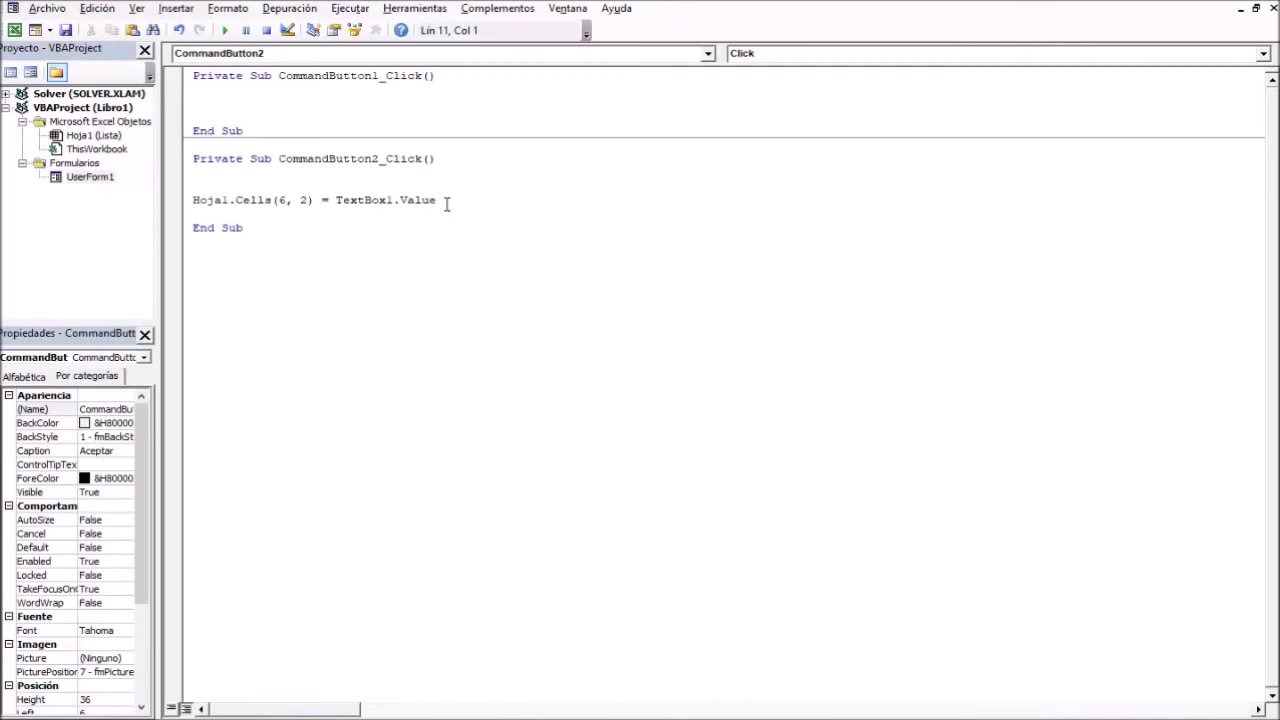
key("ctrl+v")
key("ctrl+v")
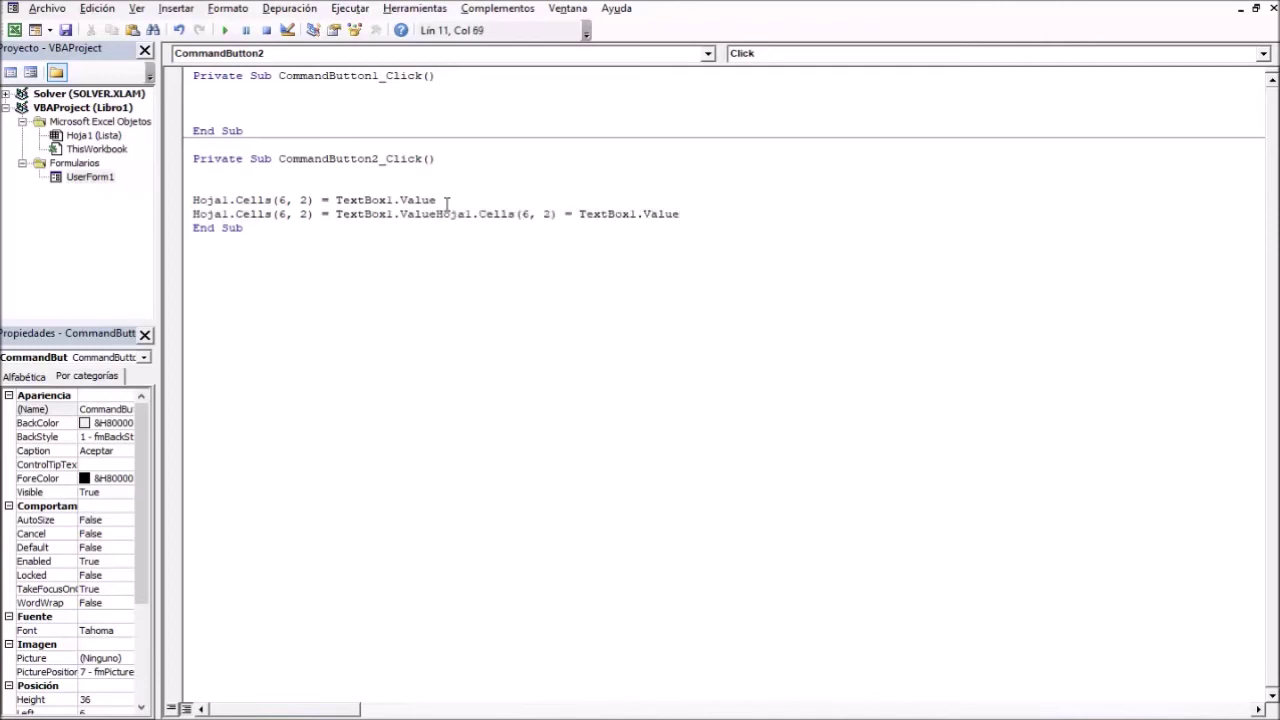
key("ctrl+z")
key("Return")
key("ctrl+v")
key("Return")
key("ctrl+v")
key("Return")
key("ctrl+v")
key("Return")
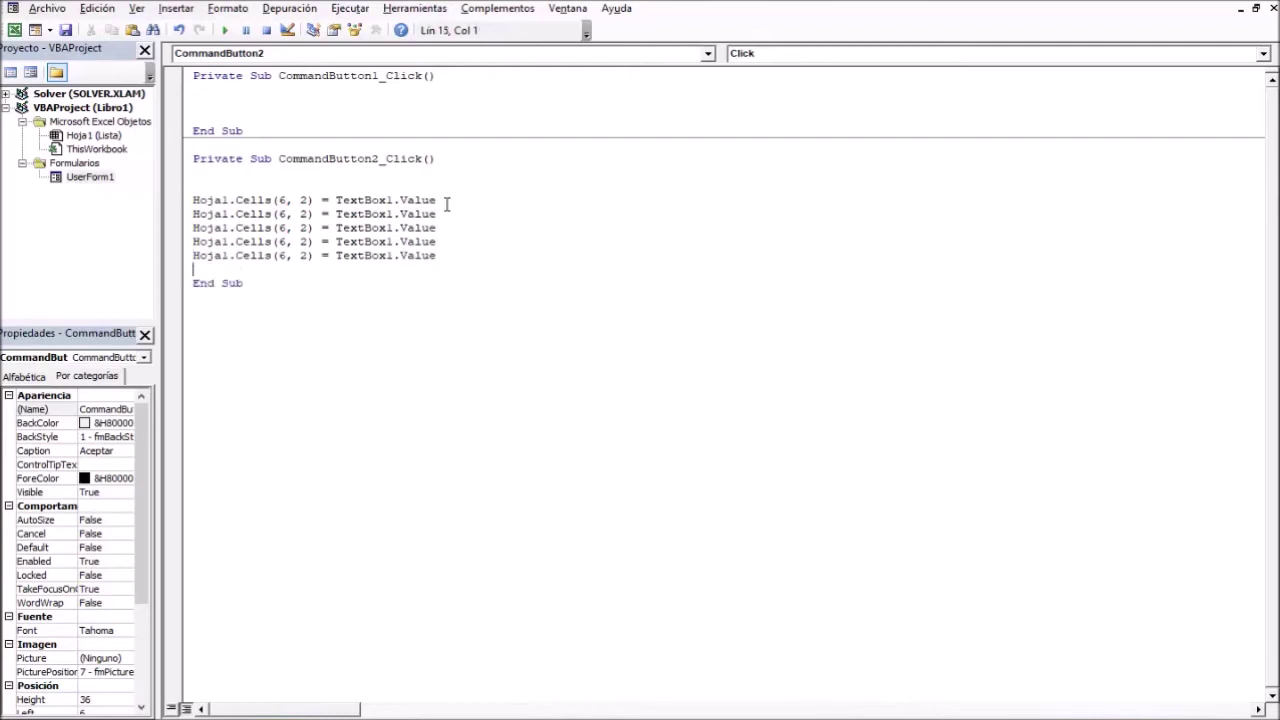
Renumber the copied lines' columns so they run up to 4, 5 and 6.
left_click(310, 214)
key("Down")
key("BackSpace")
type("4")
key("Down")
key("BackSpace")
type("5")
key("Down")
key("BackSpace")
type("6")
Change the copied lines' TextBox references so they read TextBox2 through TextBox5.
left_click(395, 214)
key("BackSpace")
type("3")
key("BackSpace")
type("3")
key("Down")
key("BackSpace")
type("4")
key("Down")
key("BackSpace")
type("5")
Add the comment 'Textbox del apellido paterno above the assignments.
left_click(336, 190)
type("'Textboc")
key("BackSpace")
type("x del apellido paterno")
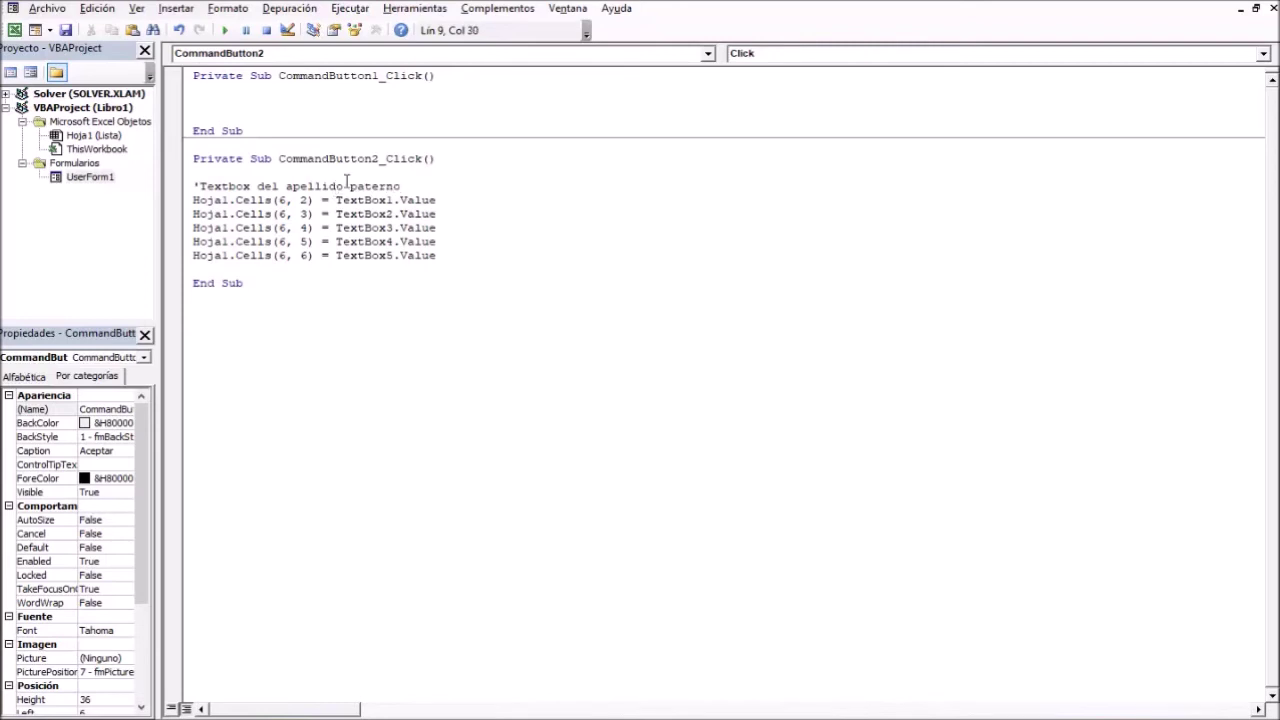
Copy the comment and edit the copy to name the apellido materno field.
key("shift+Left")
key("shift+Left")
key("shift+Left")
key("End")
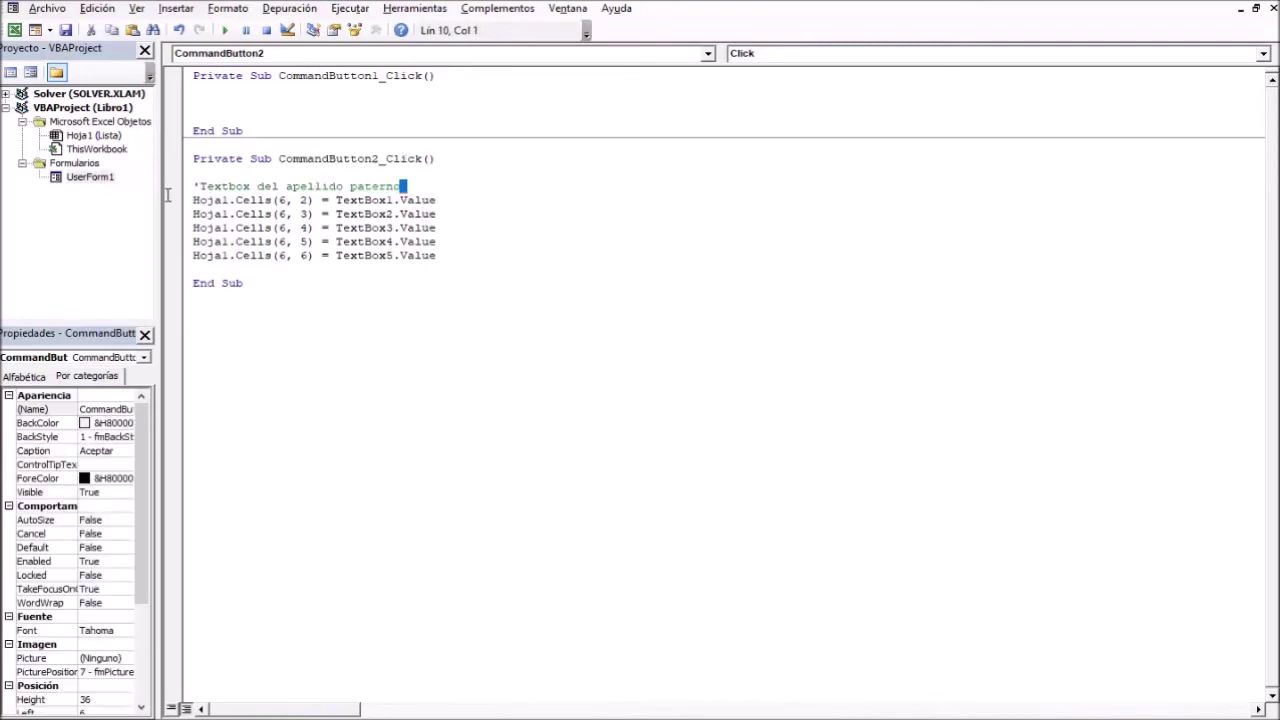
left_click(167, 189)
left_click(480, 203)
key("Return")
key("ctrl+v")
left_click(351, 216)
key("Delete")
type(",")
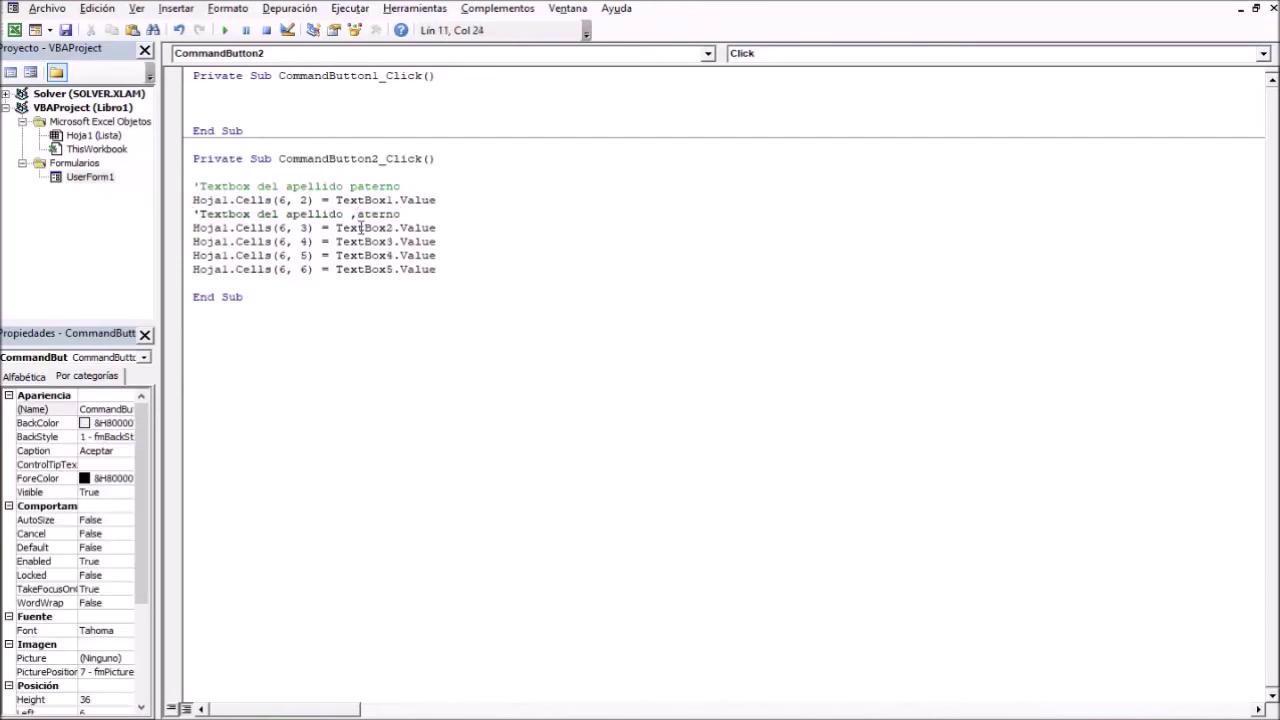
key("BackSpace")
type("m")
Add comments naming los nombres and numero de cuenta for the next two assignment lines.
left_click(454, 228)
key("Return")
key("ctrl+v")
left_click_drag(401, 242, 271, 247)
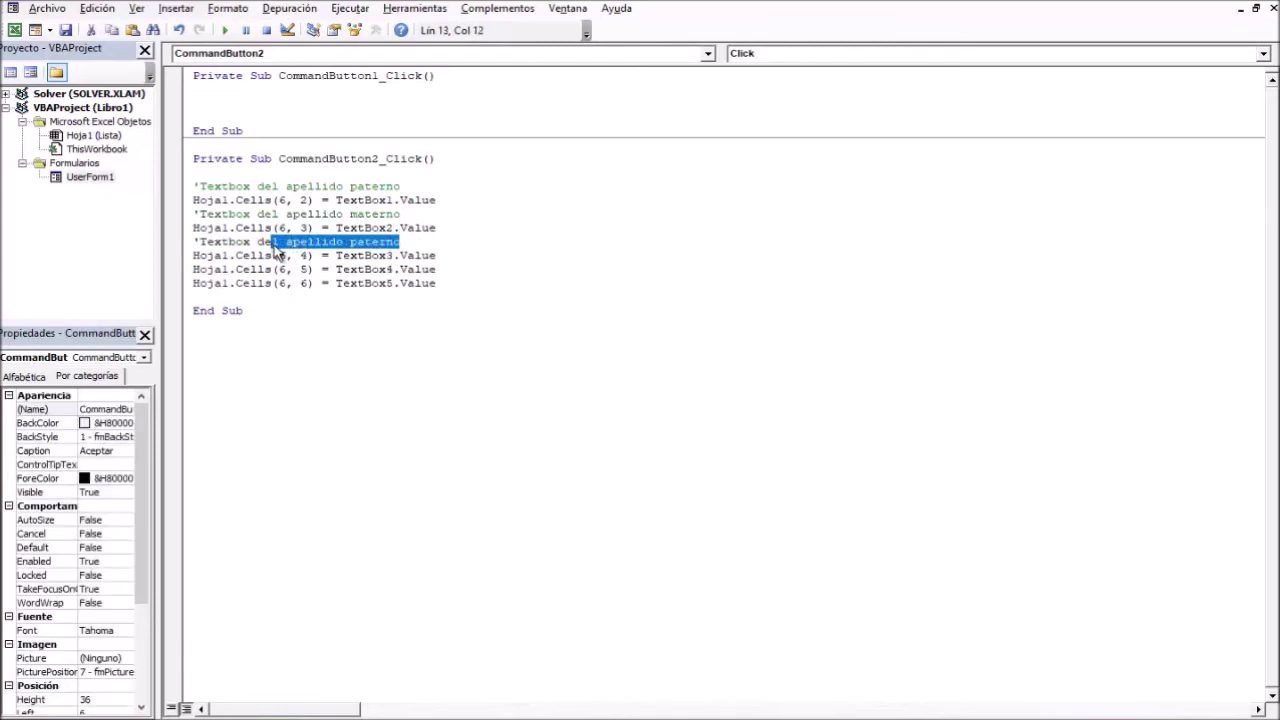
type("o los ")
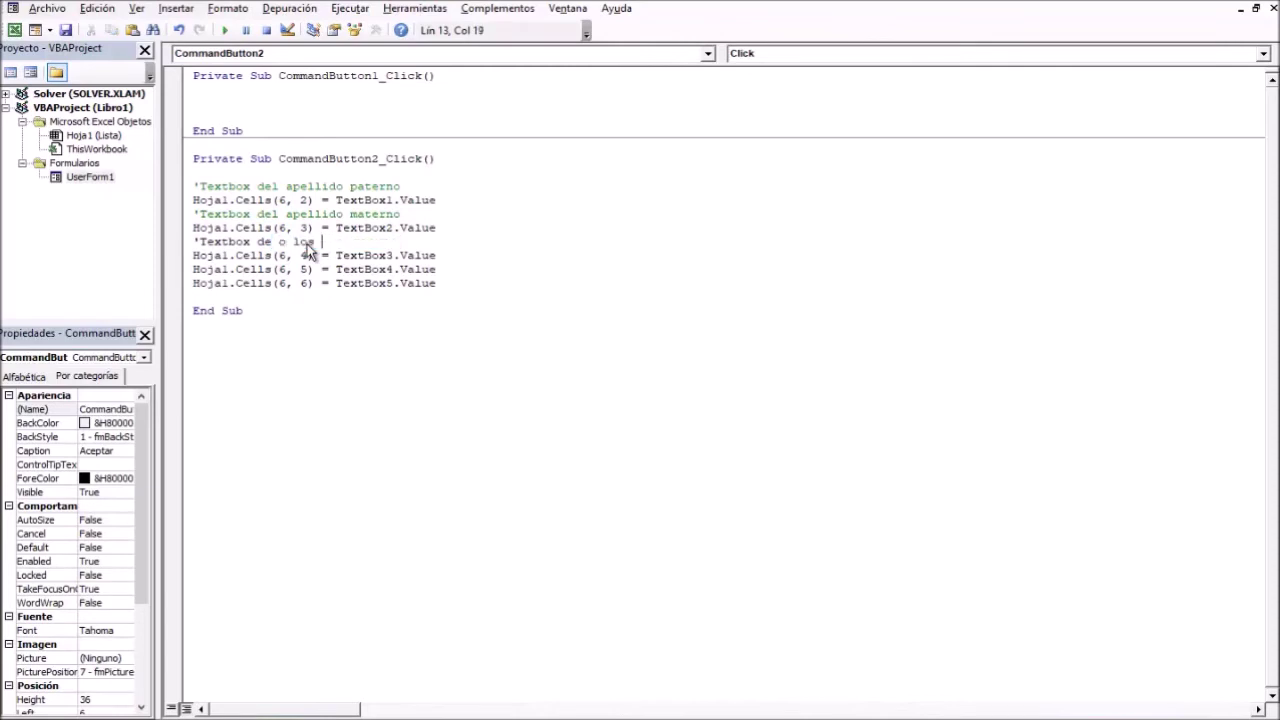
type("nombres")
left_click(449, 255)
key("Return")
key("ctrl+v")
left_click_drag(300, 283, 285, 270)
type("numero de cuenta")
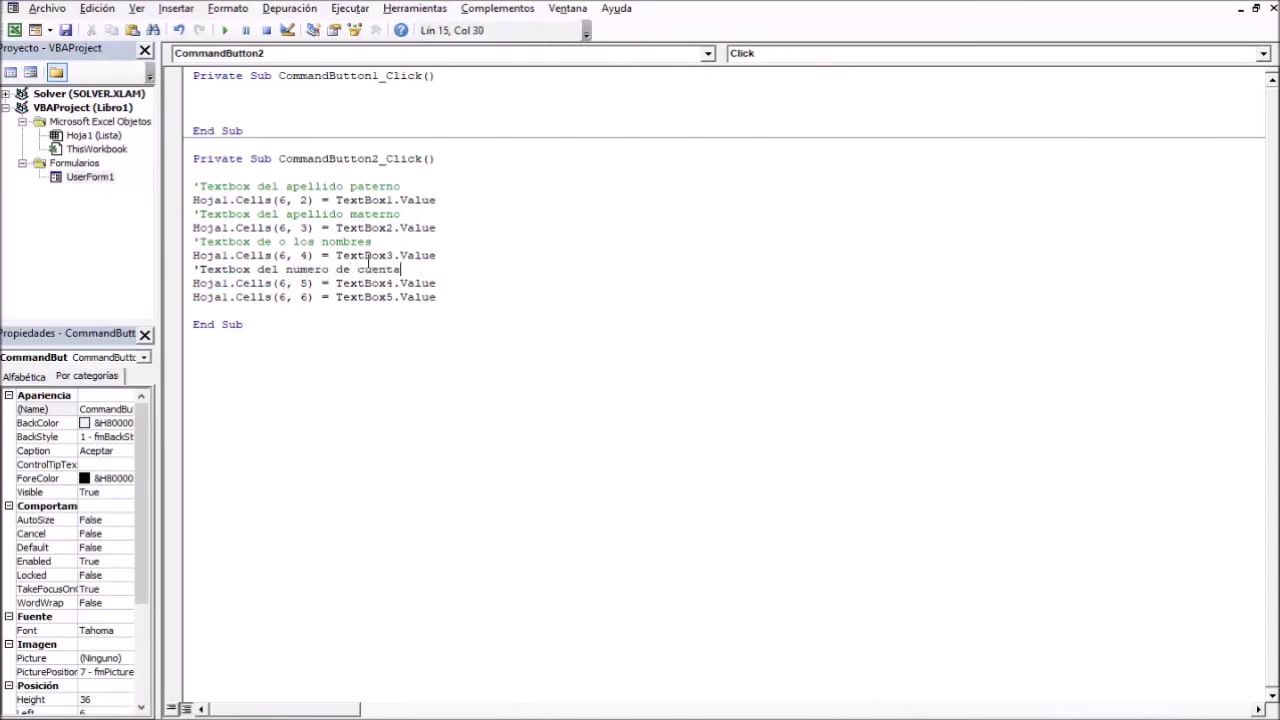
Add a comment naming the carrera field for the last assignment line.
left_click(455, 282)
key("Return")
key("ctrl+v")
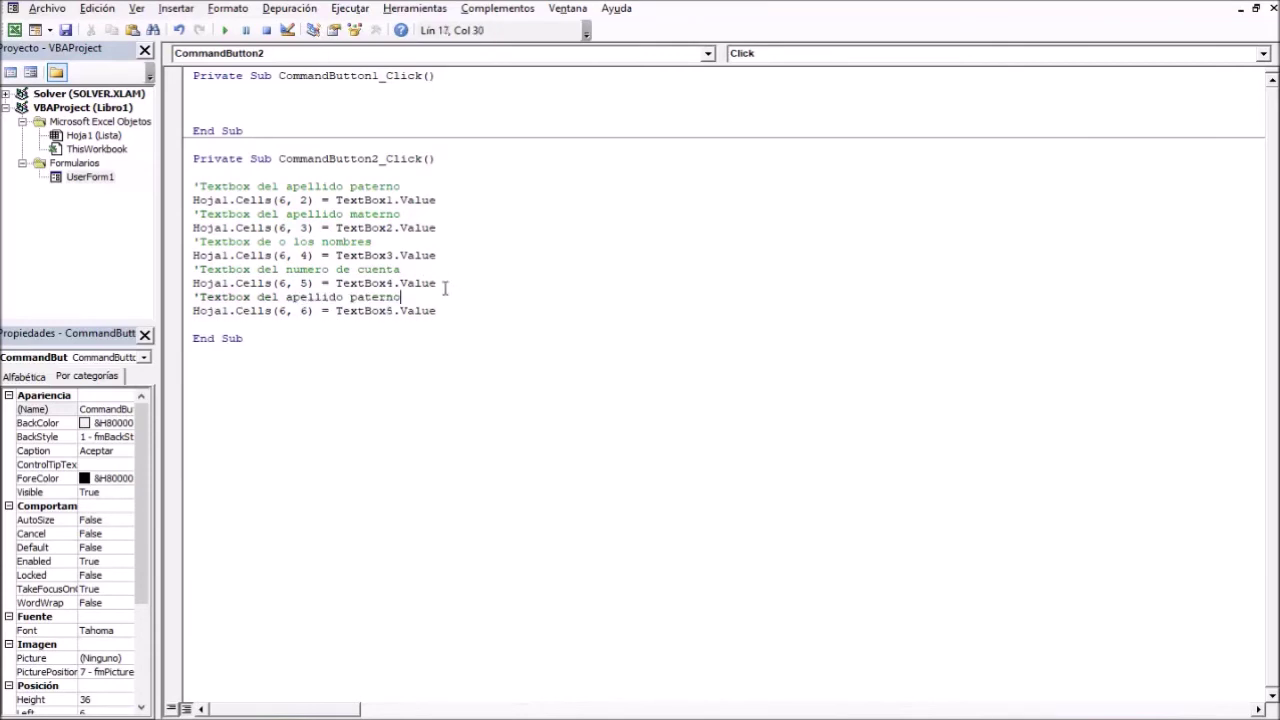
left_click_drag(424, 297, 286, 298)
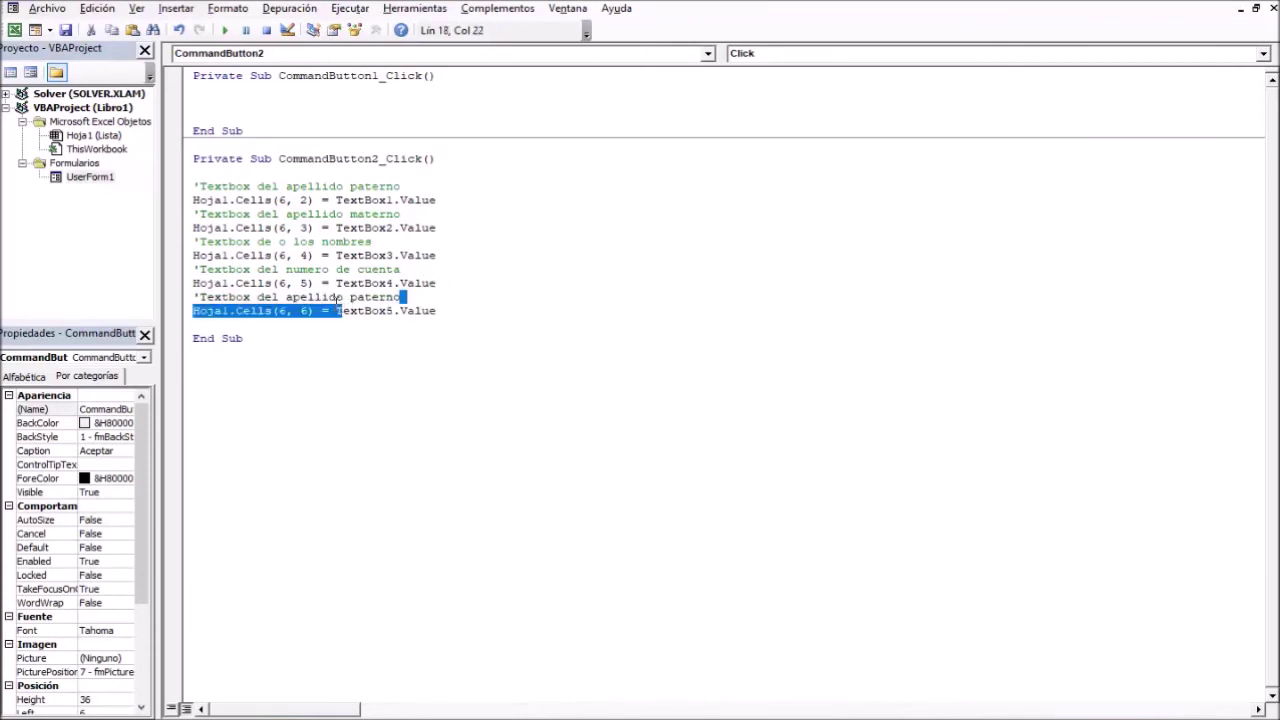
key("BackSpace")
key("BackSpace")
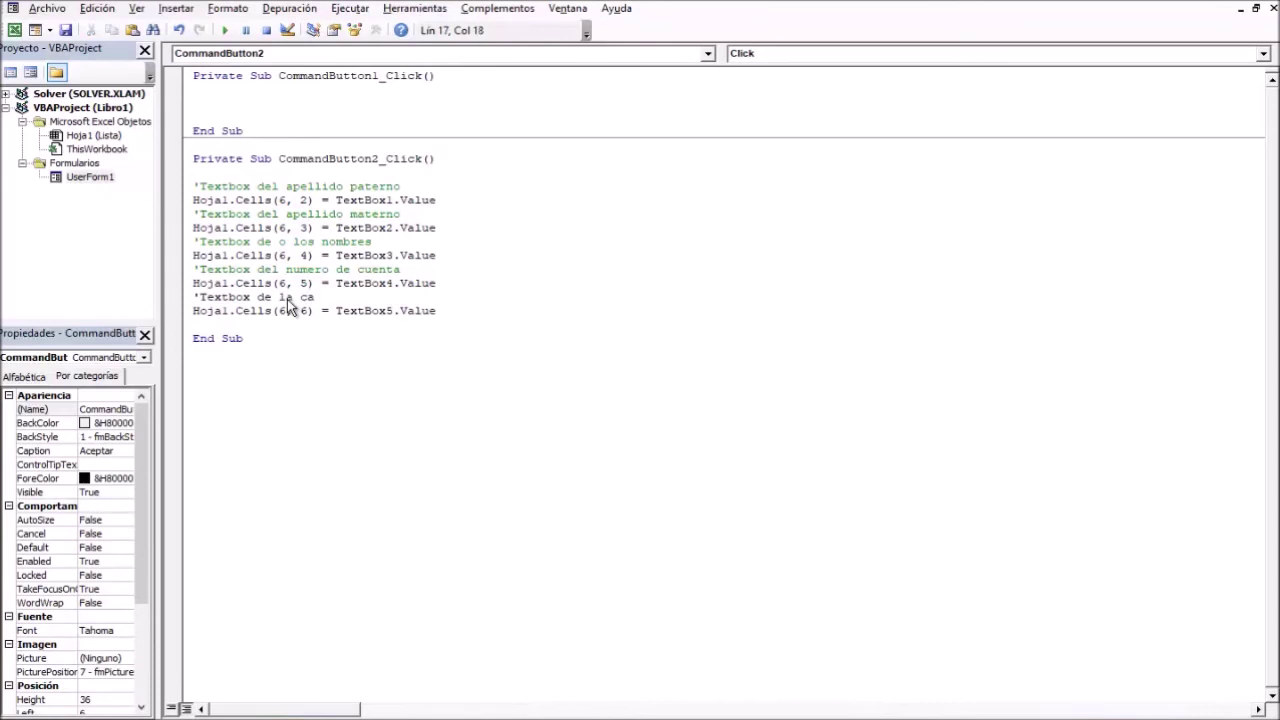
type("rrera")
left_click(542, 313)
Add the heading comment 'Codigo de la base de datos under the CommandButton2_Click header.
left_click(484, 175)
key("Return")
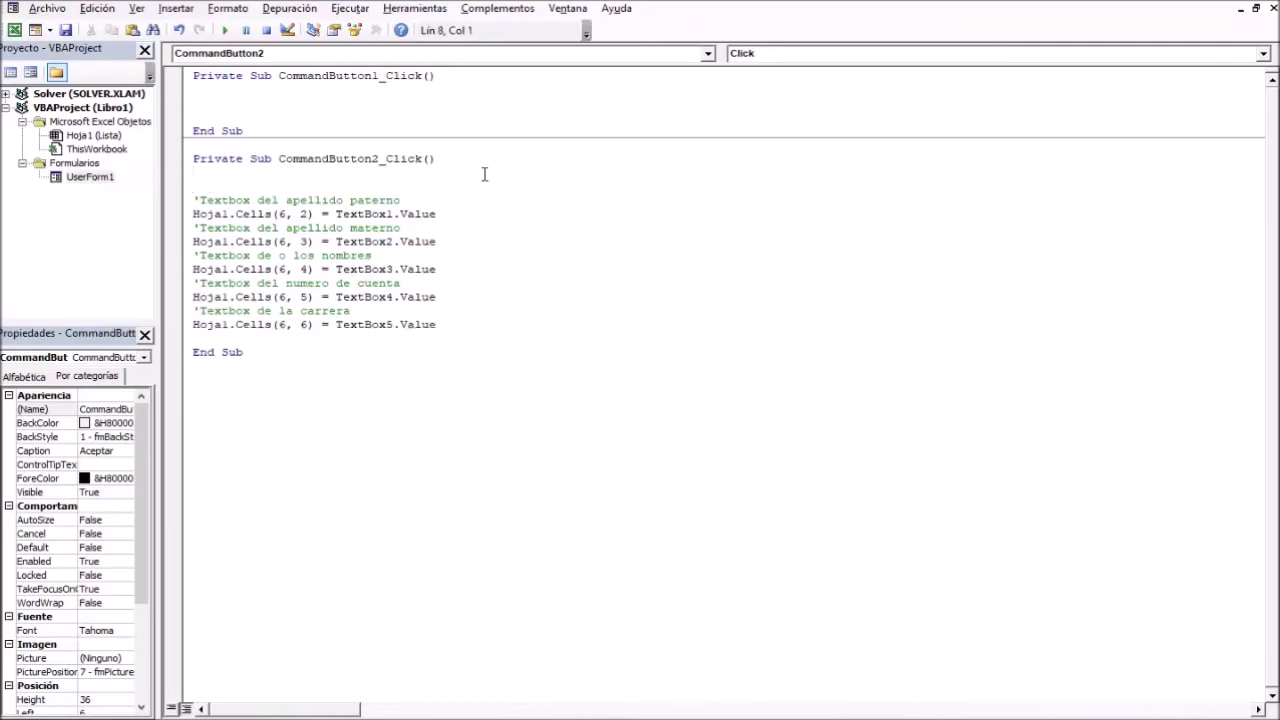
type("'Codifo")
key("BackSpace")
type("o de la base de datos")
left_click(514, 101)
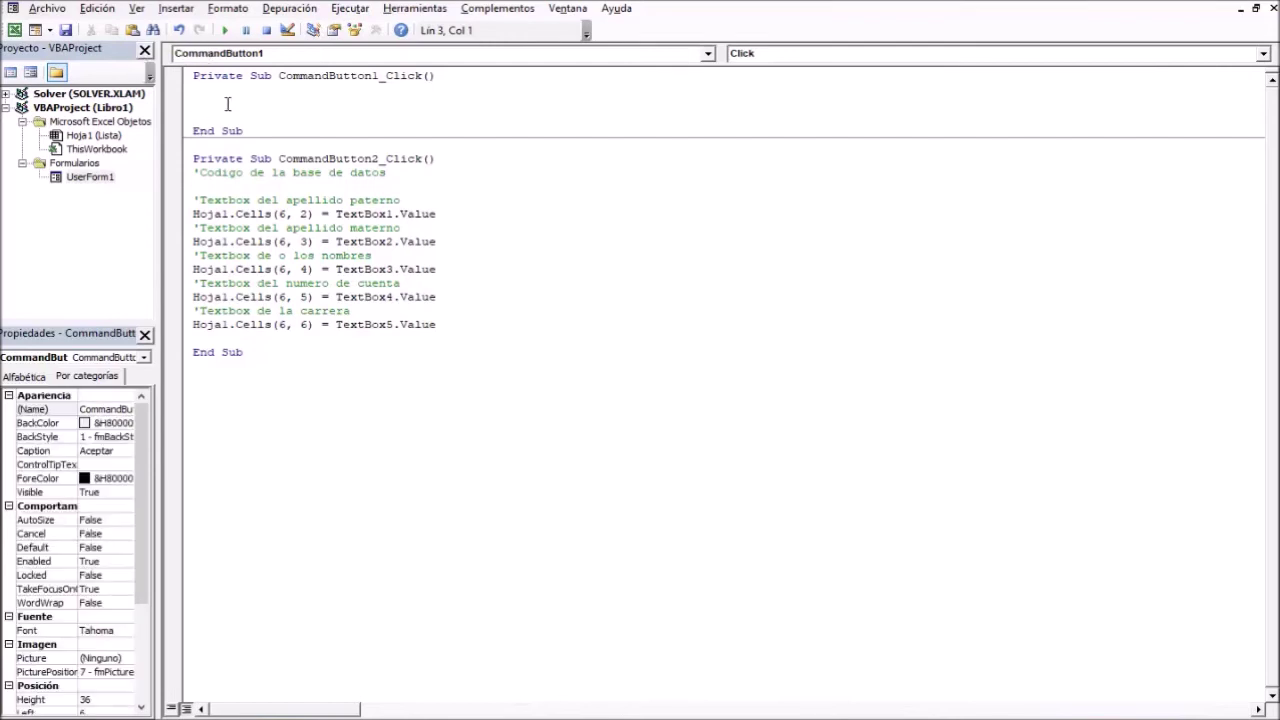
Type the comment 'Codigo para un nuevo registro in CommandButton1_Click.
type("Codigo para un nuevo regist")
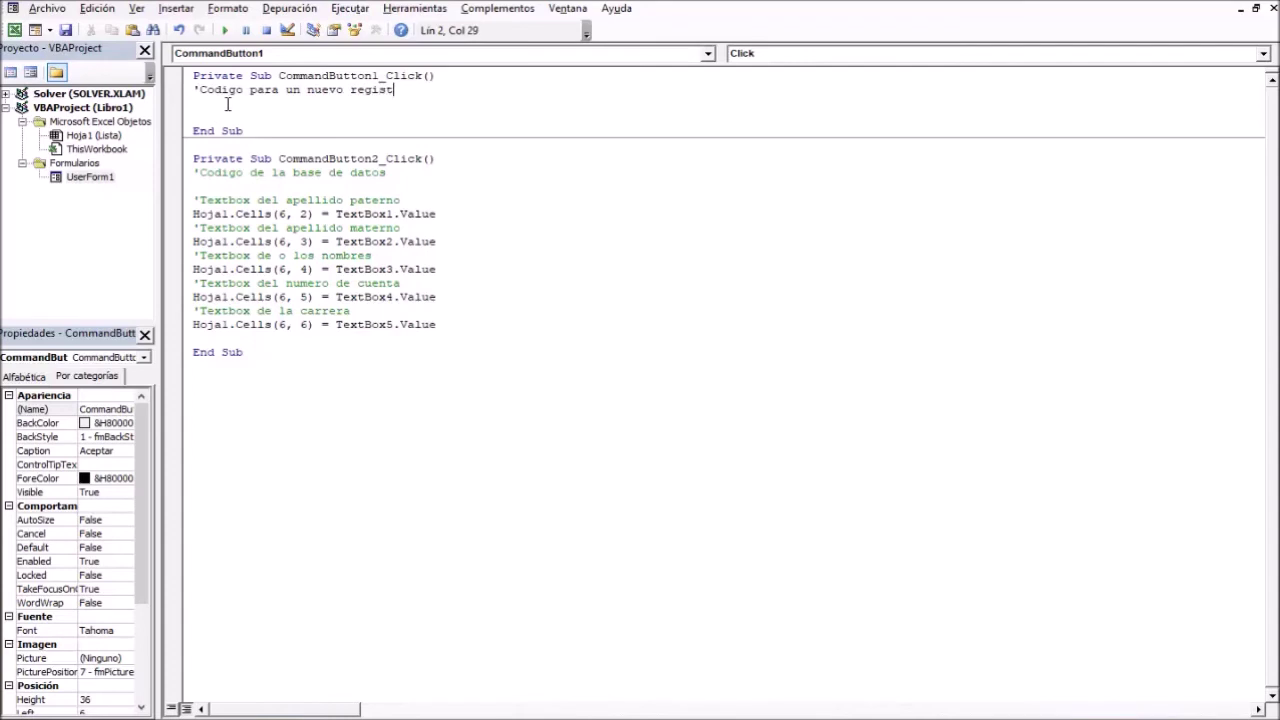
type("ro")
key("Return")
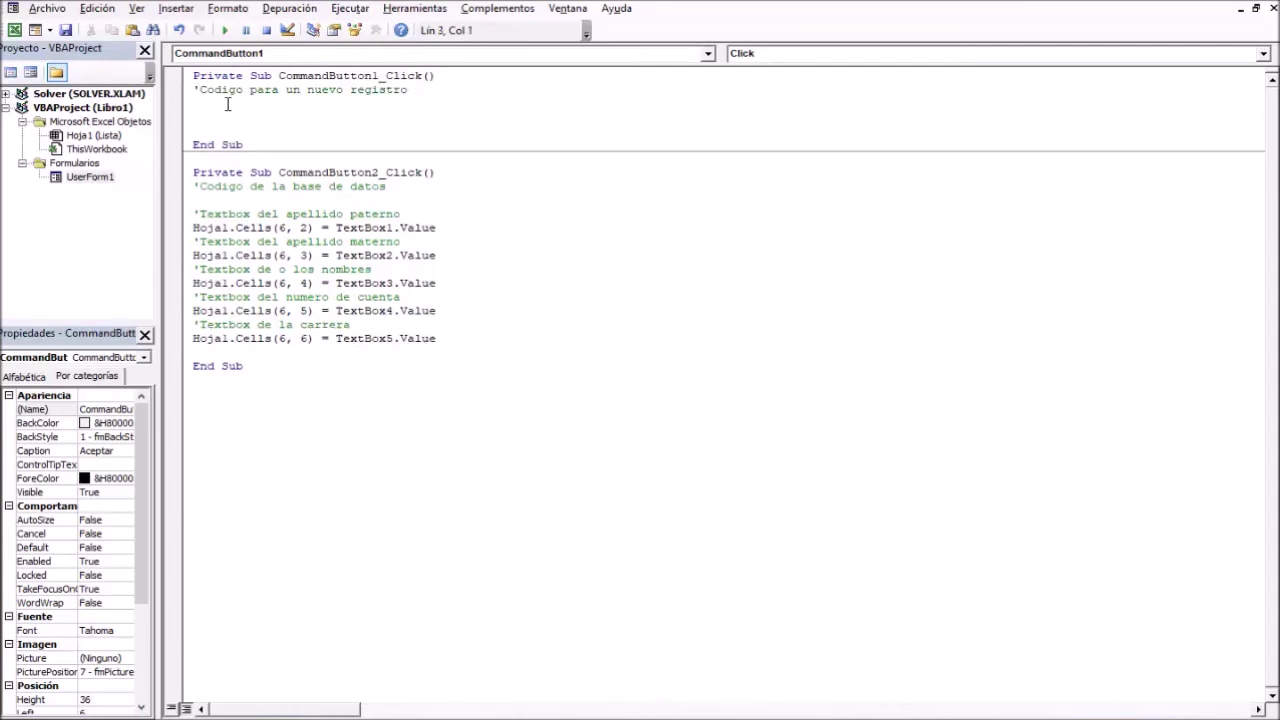
key("Return")
Write Hoja1.Rows(6).EntireRow.Insert below the comment using IntelliSense completion.
type("Hoja1.")
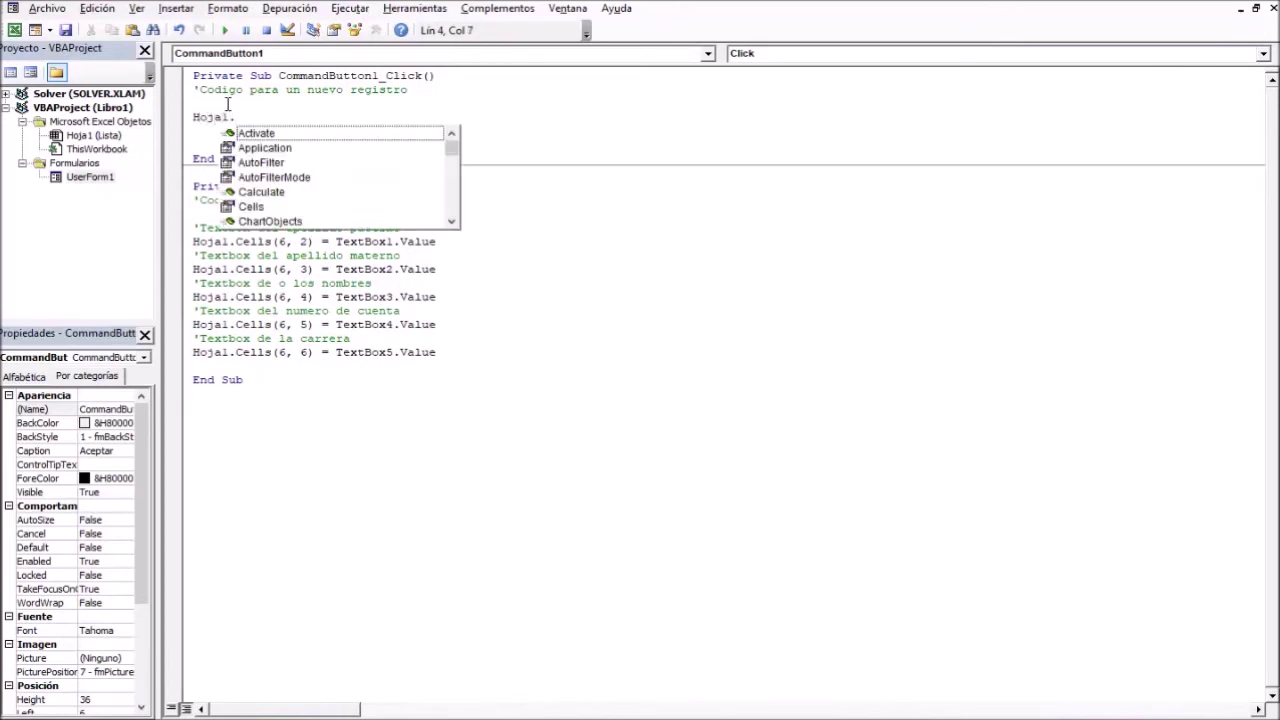
type("Rows")
key("Escape")
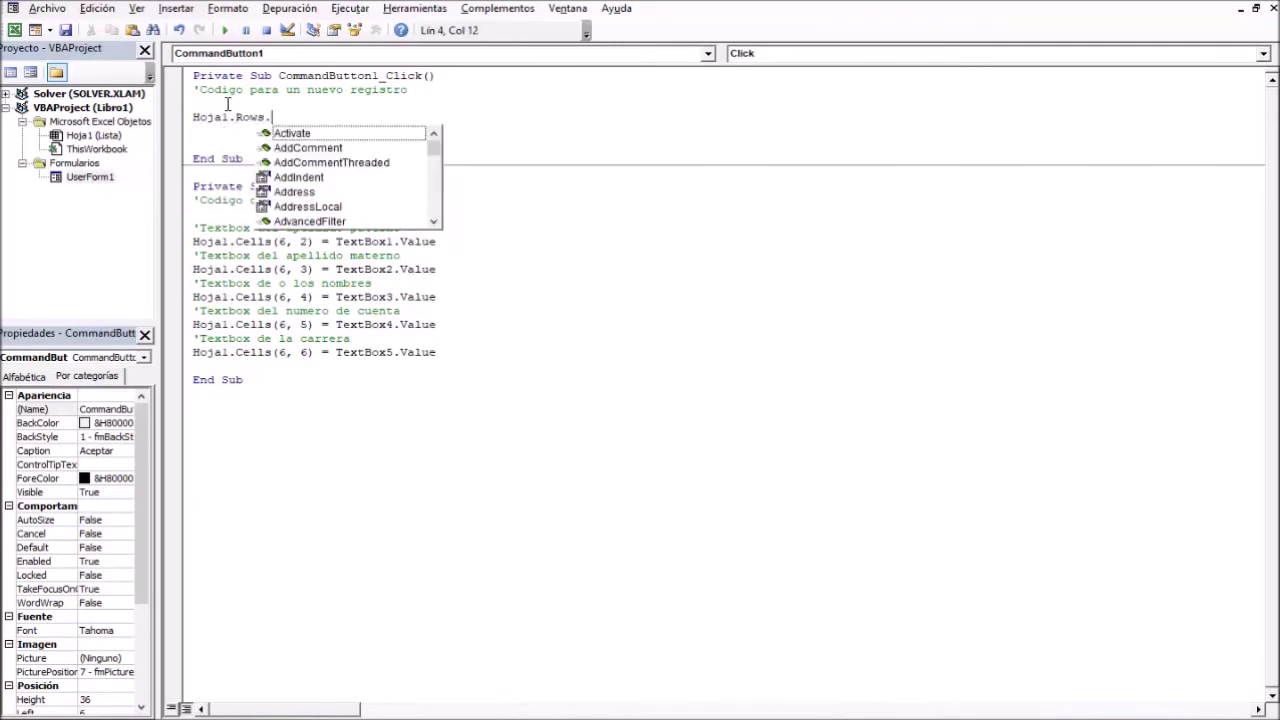
type("Entire")
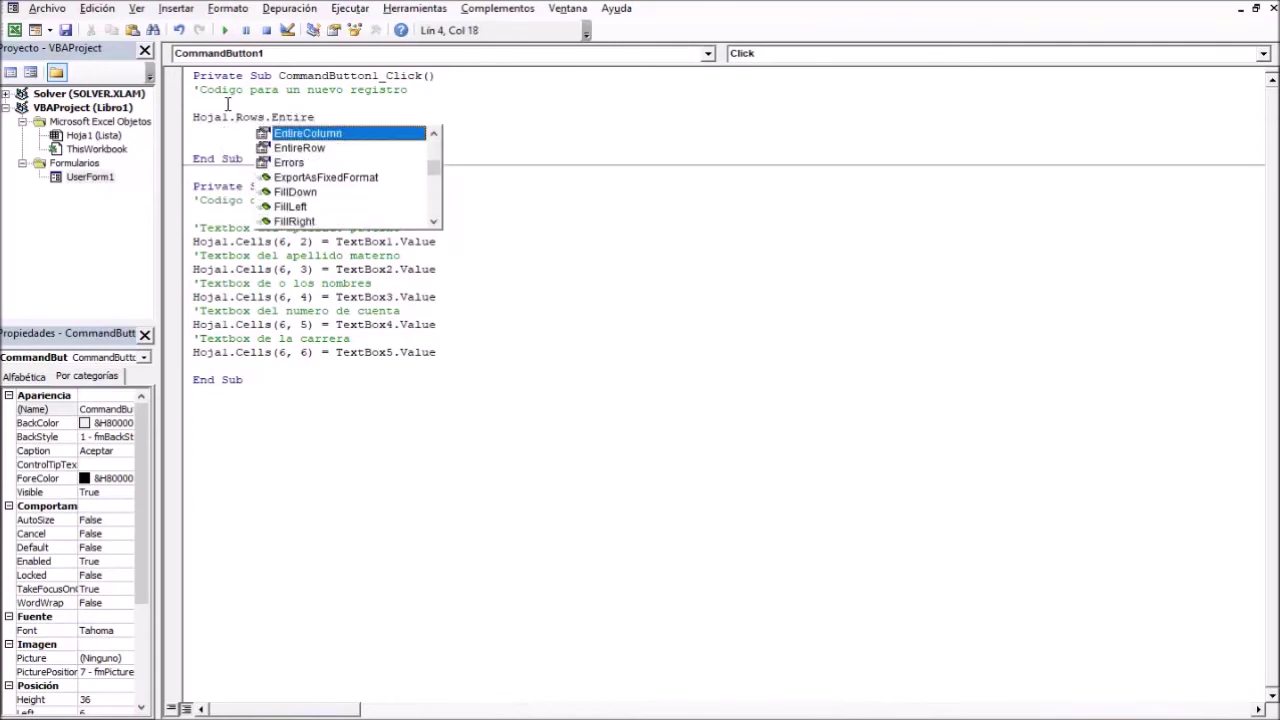
type("R")
key("Tab")
type(".")
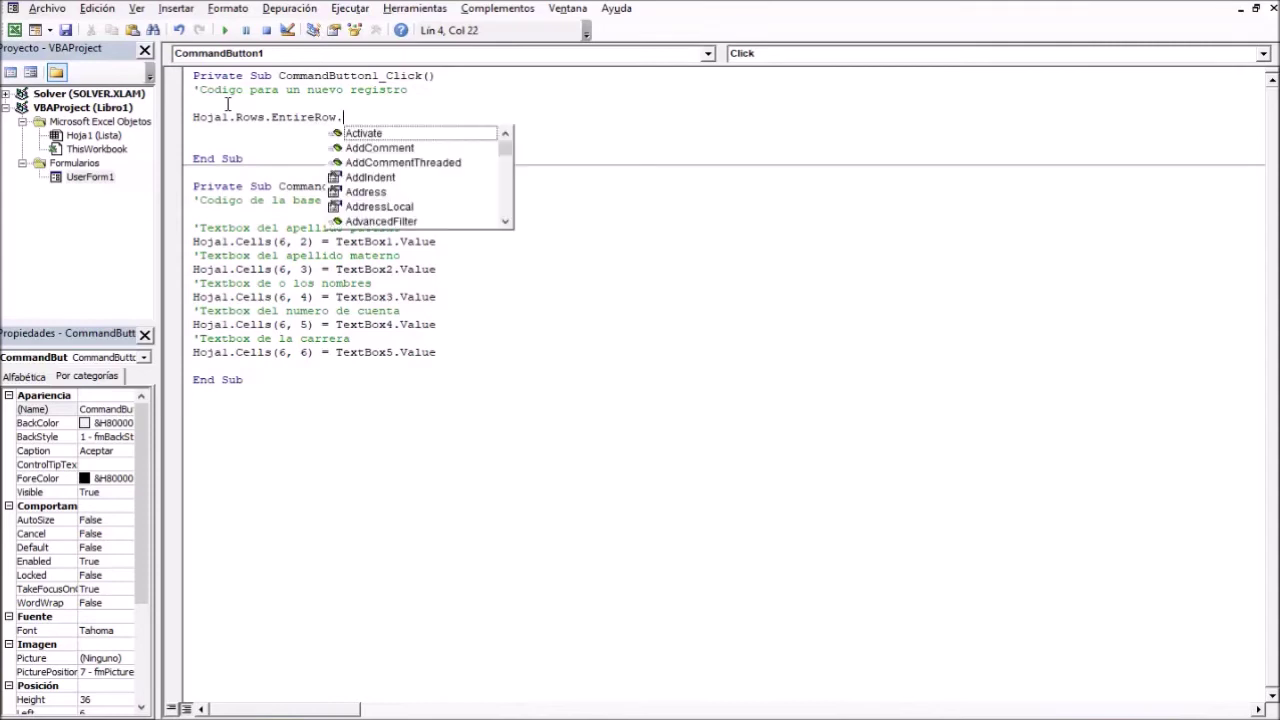
type("Inser")
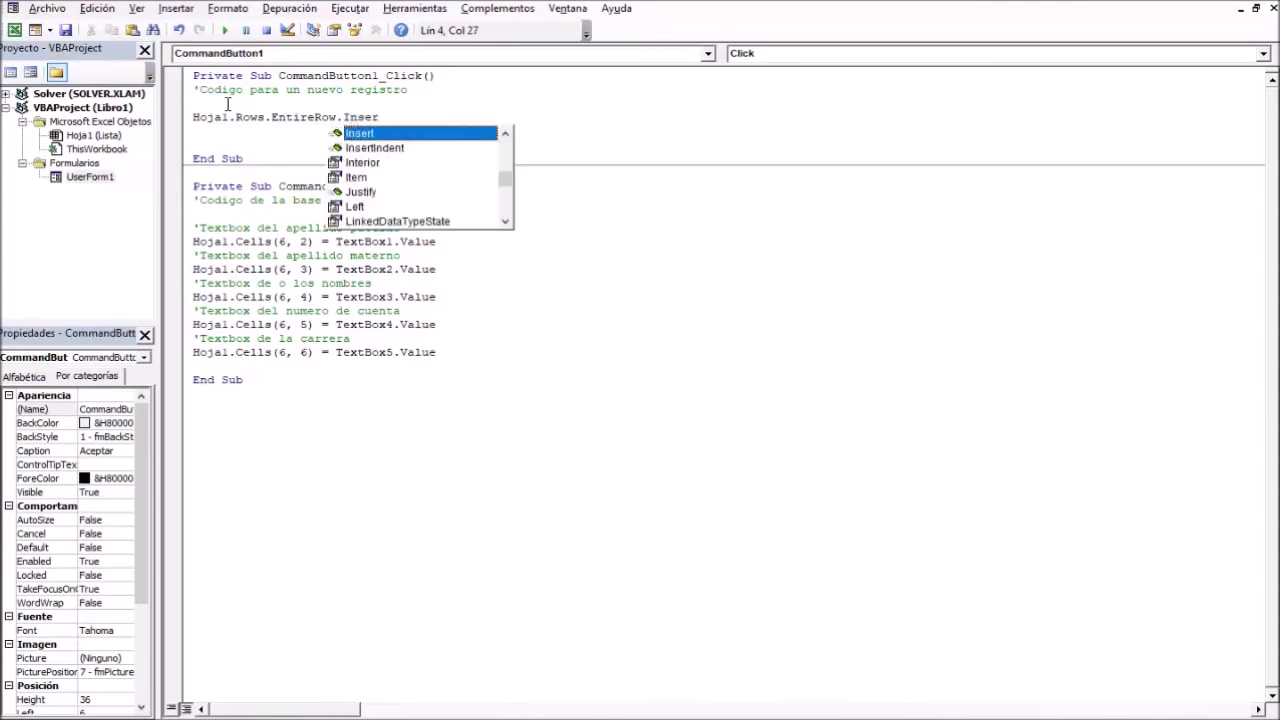
key("Tab")
left_click(265, 117)
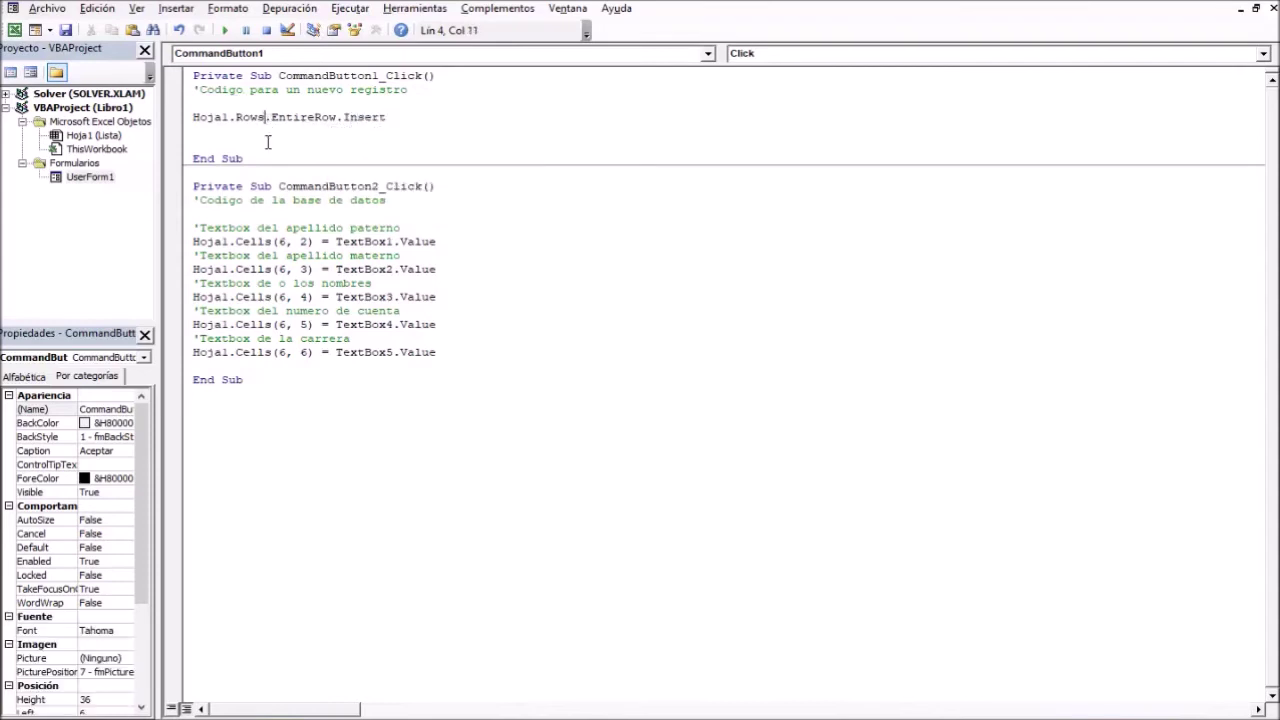
type("()")
key("Left")
key("Right")
type("6")
left_click(389, 144)
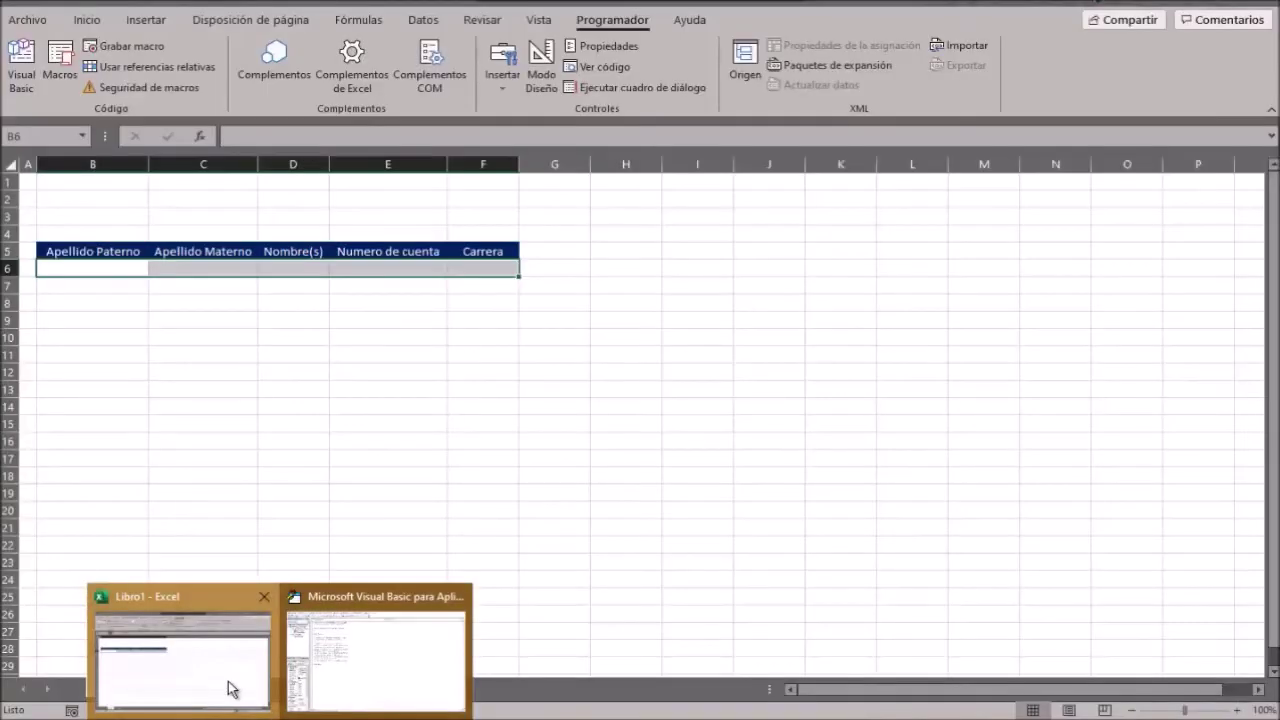
left_click(231, 688)
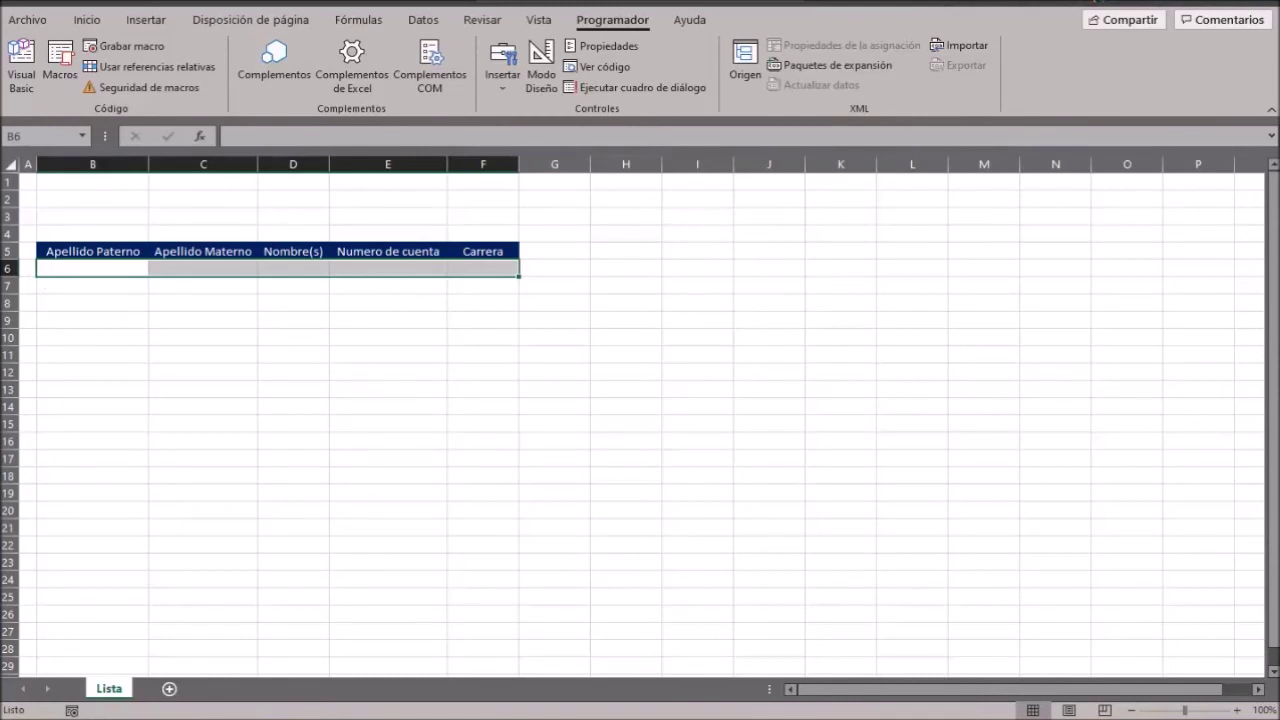
left_click(341, 624)
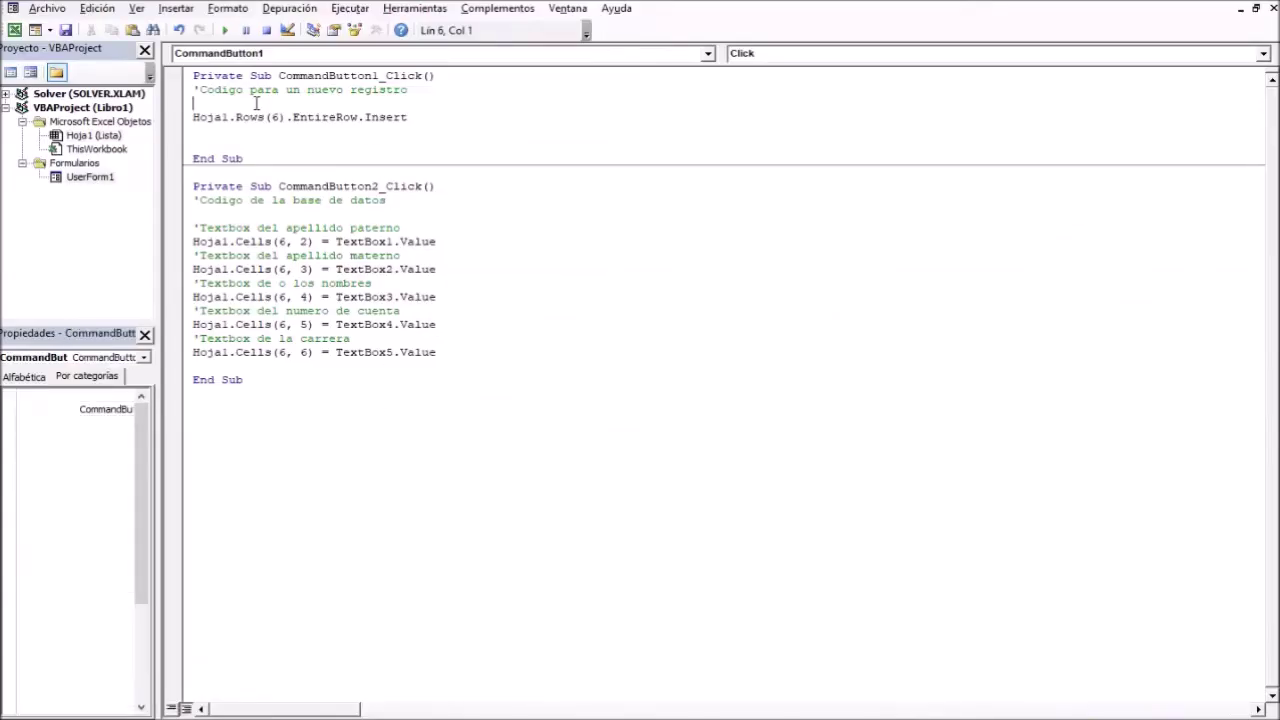
Add the comment 'Insertar una fila nueva above the row-insert statement.
key("Return")
type("'Insertar una fila nueva")
left_click(268, 146)
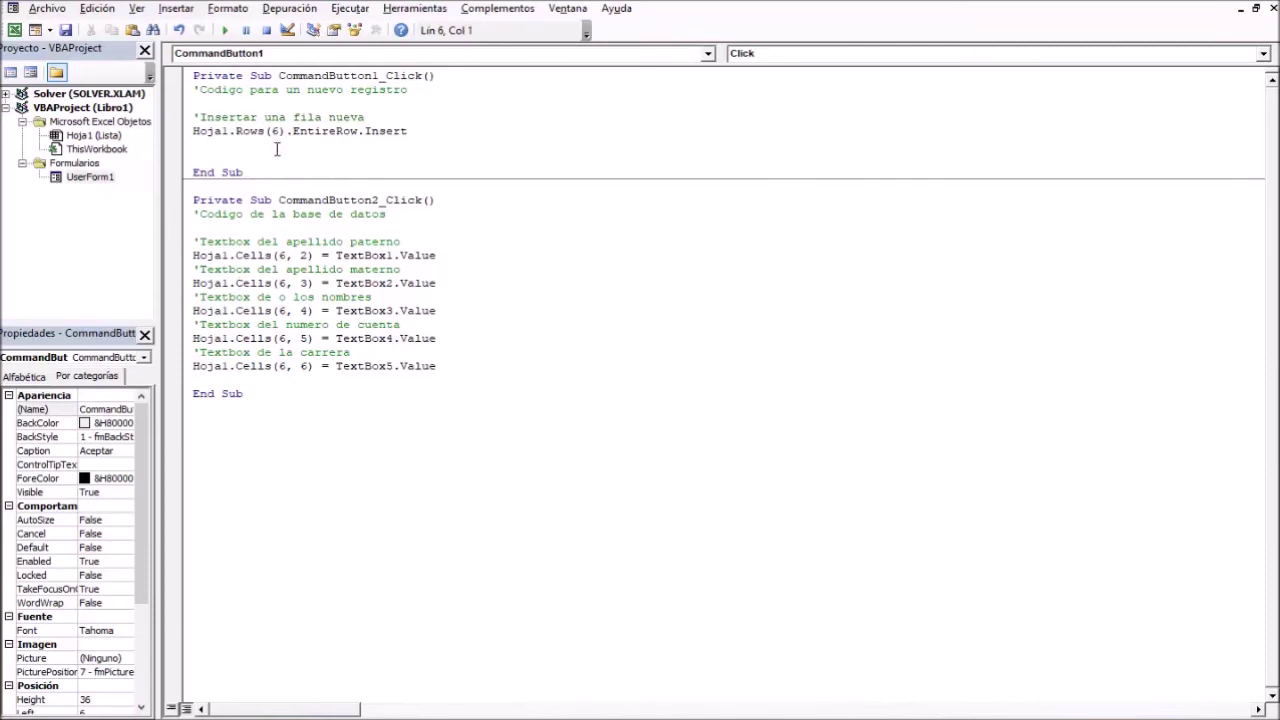
key("Return")
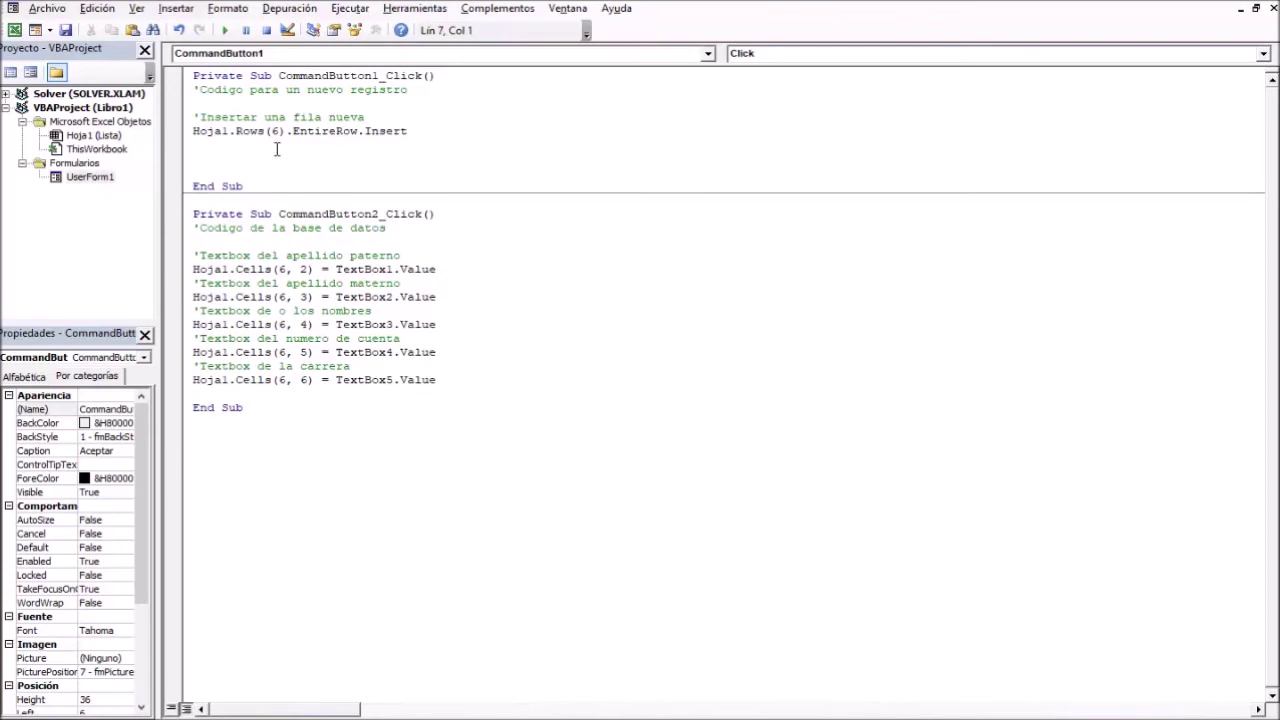
Add the line Hoja1.Rows.EntireRow.Interior.ColorIndex = 2 after the insert statement.
type("Hoja1.")
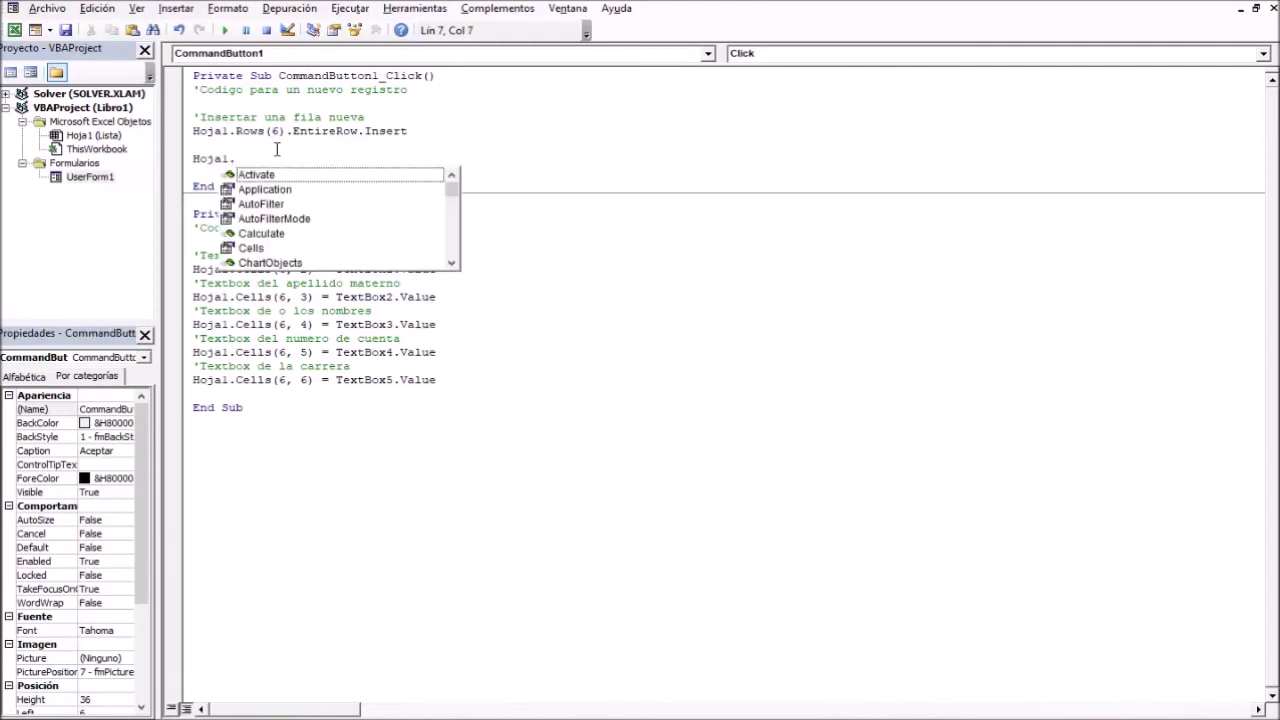
type("rows")
key("Escape")
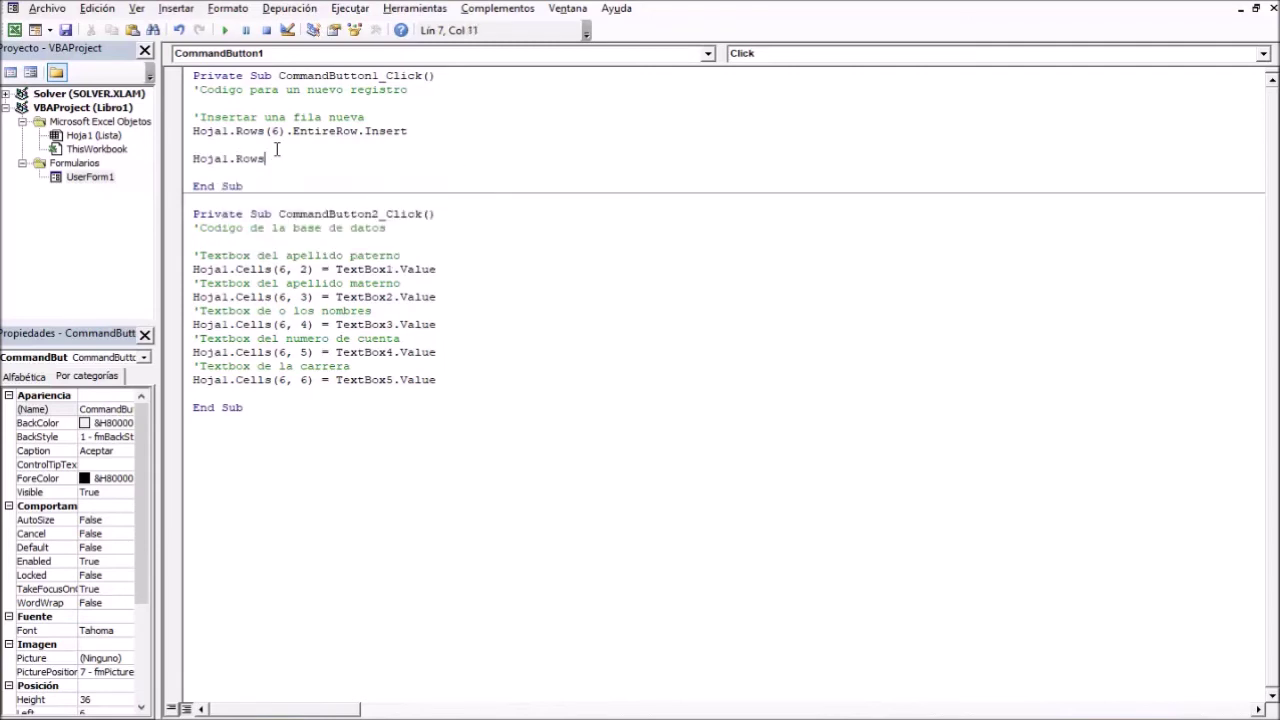
type(".")
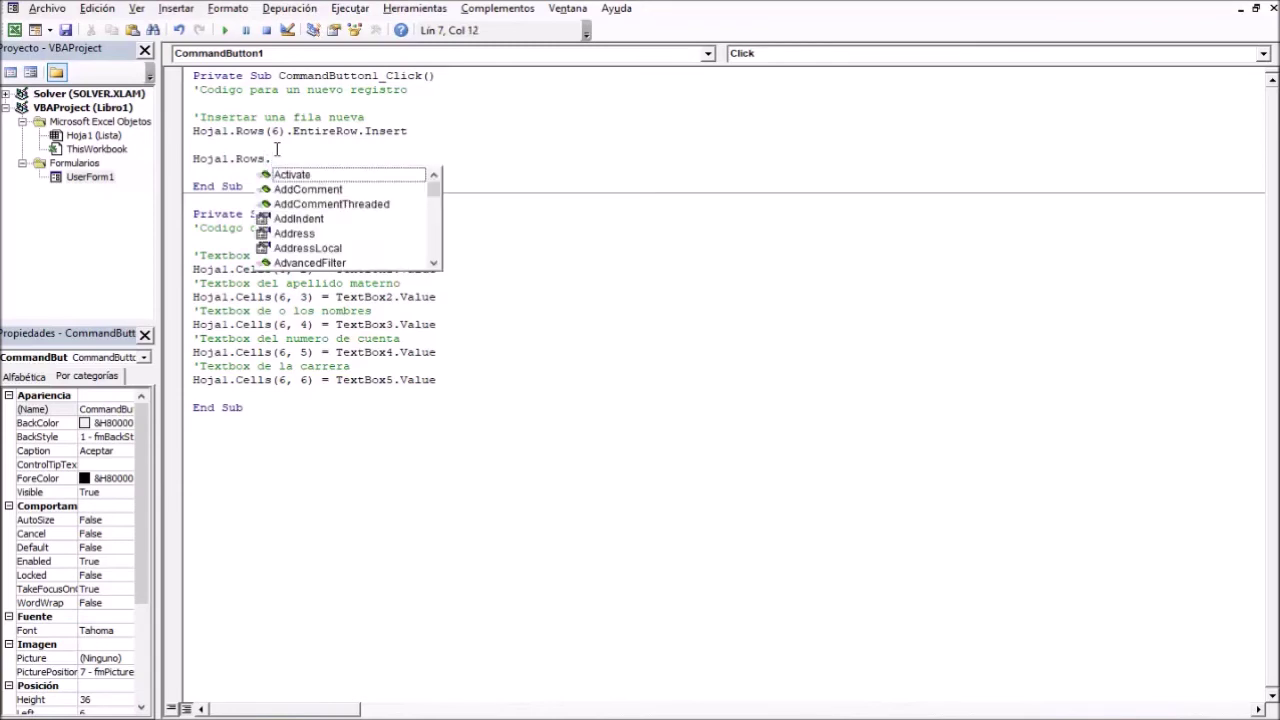
type("Entir")
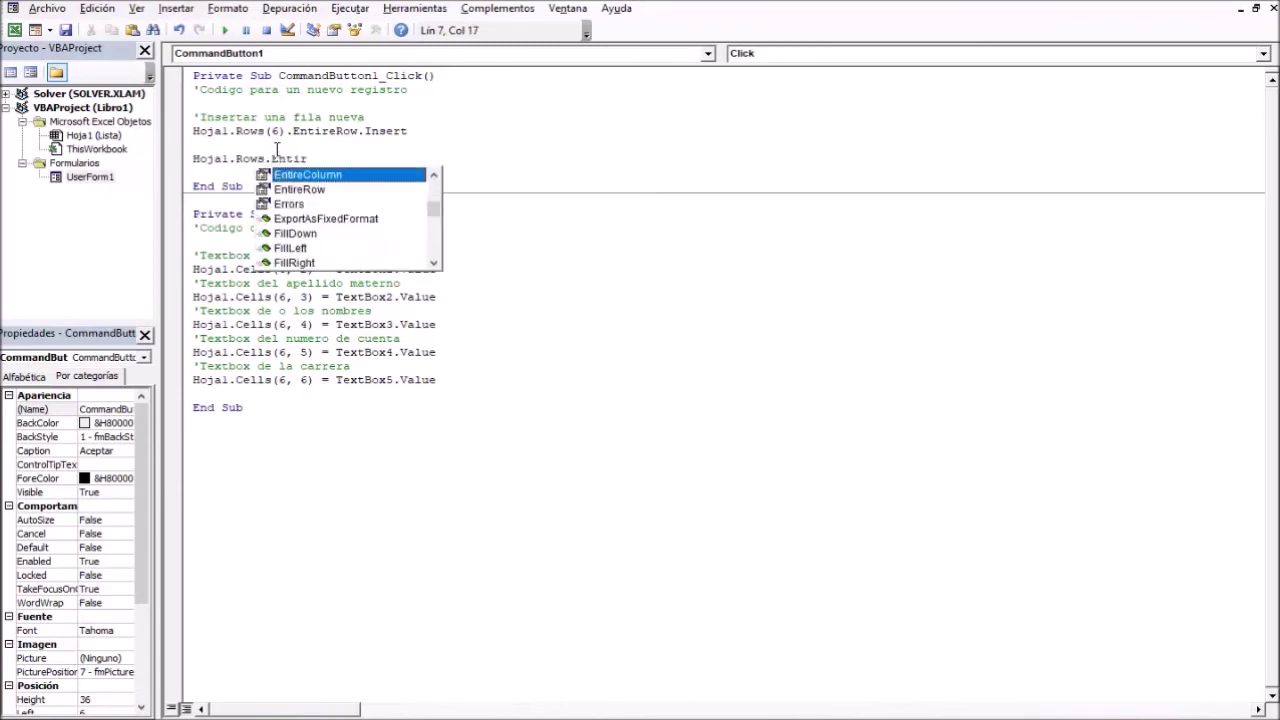
key("Down")
key("Tab")
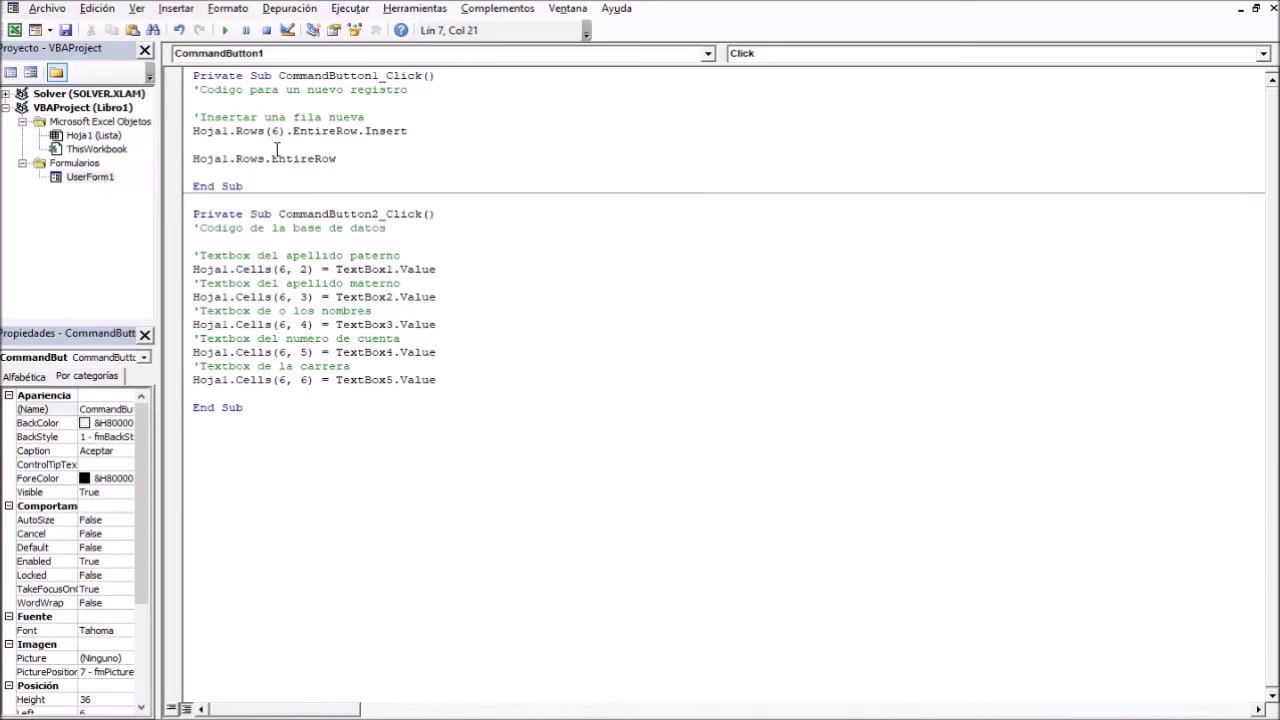
type(".Color")
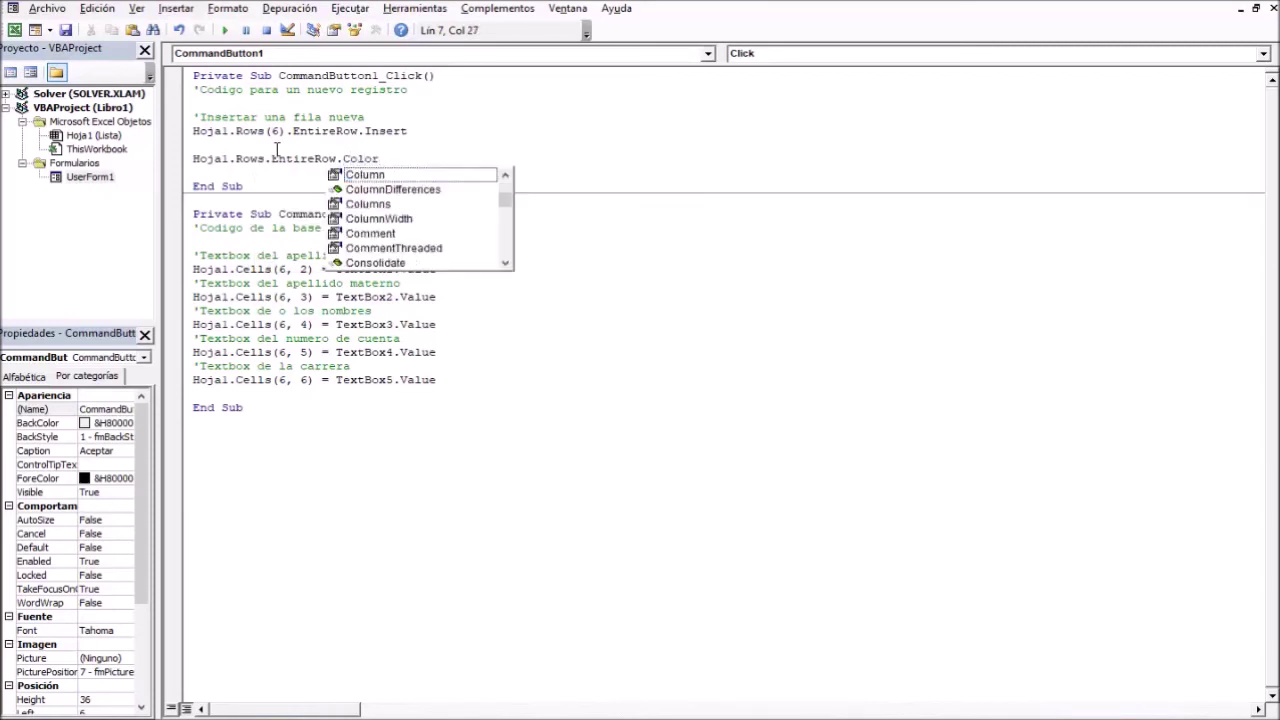
key("BackSpace")
key("BackSpace")
key("BackSpace")
key("BackSpace")
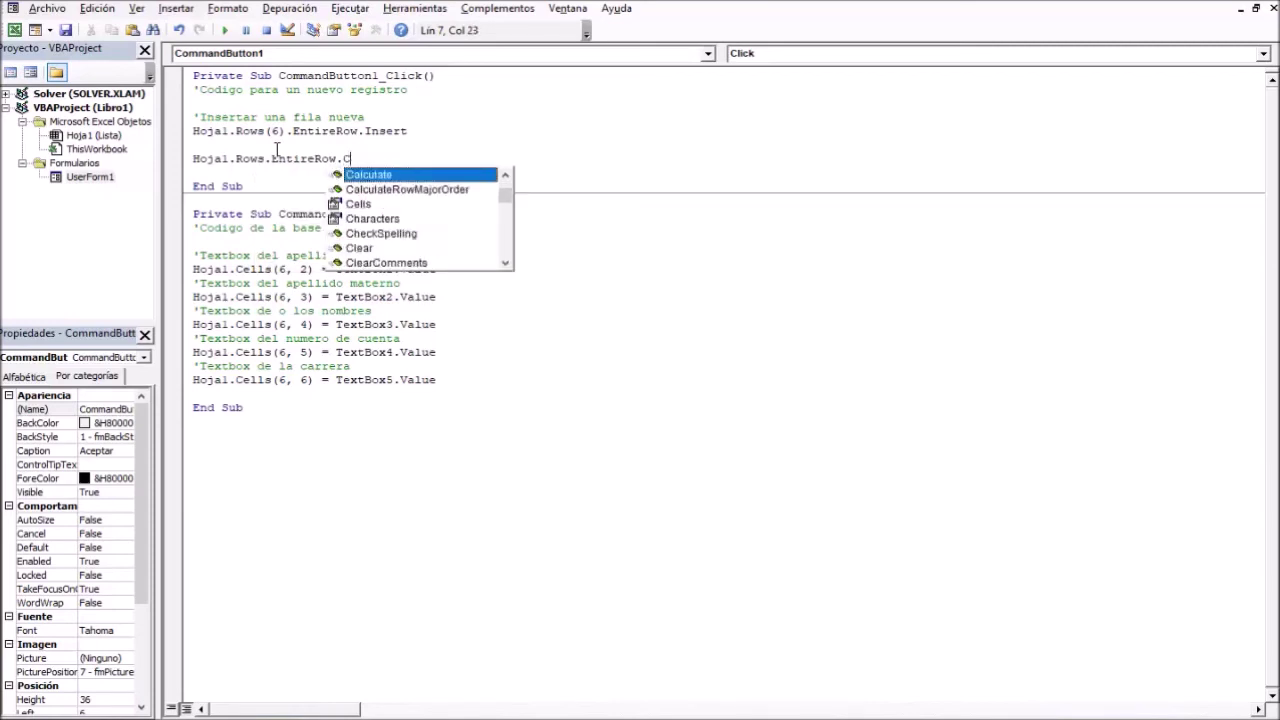
key("BackSpace")
key("BackSpace")
key("BackSpace")
key("BackSpace")
type("ow.Inter")
key("Tab")
type(".ColorI")
key("Tab")
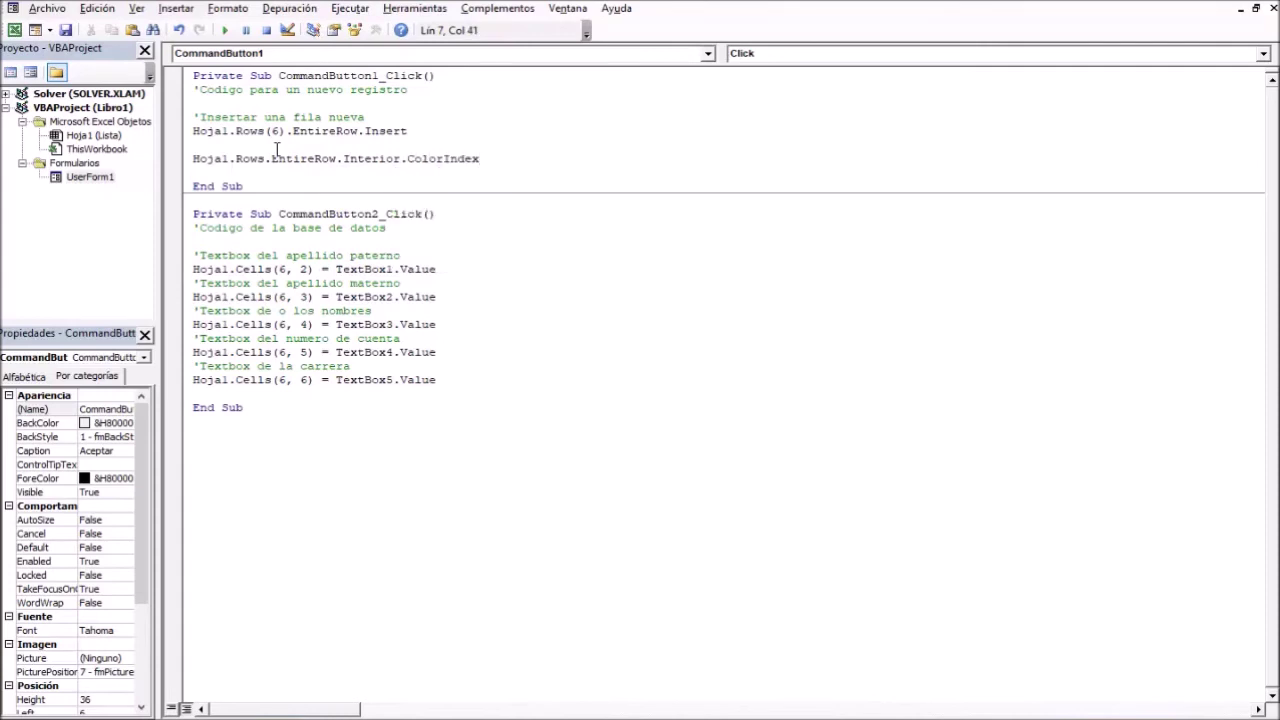
type("2")
key("Return")
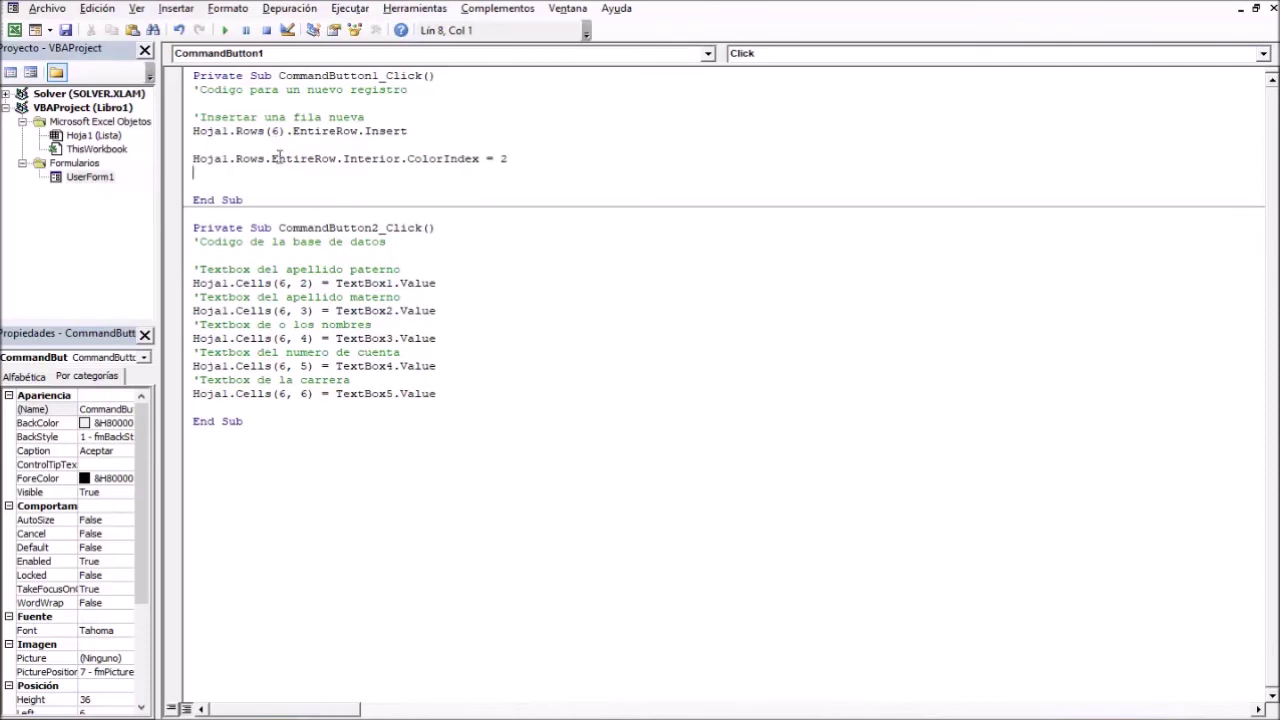
Make the fill-colour line target Rows(6) and paste a copy of it below.
left_click(266, 159)
type("(6)")
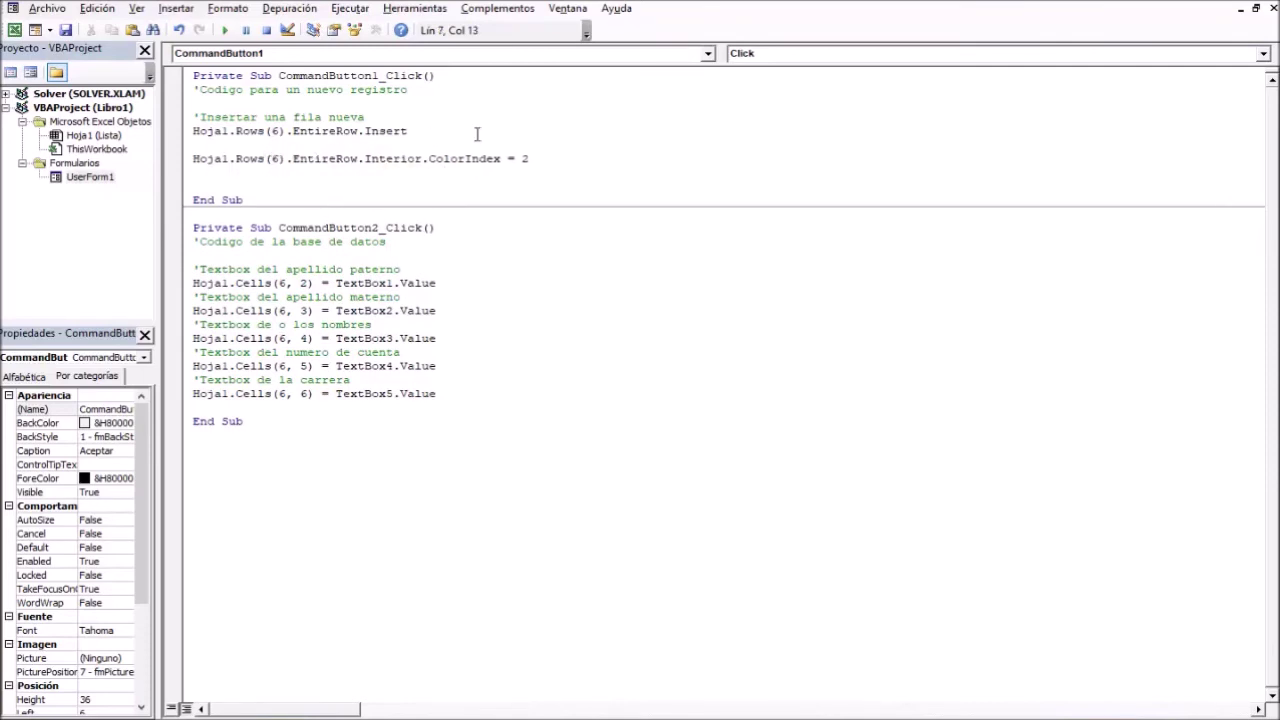
left_click_drag(557, 158, 176, 150)
key("ctrl+c")
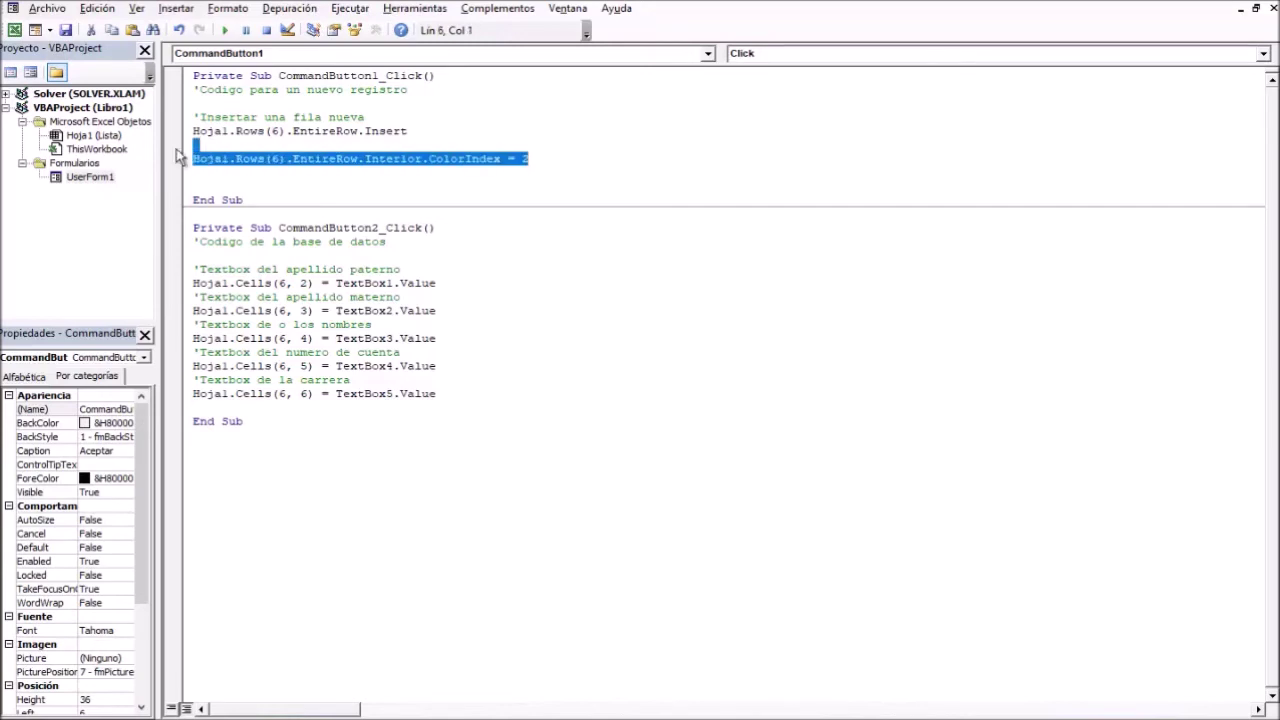
left_click(563, 166)
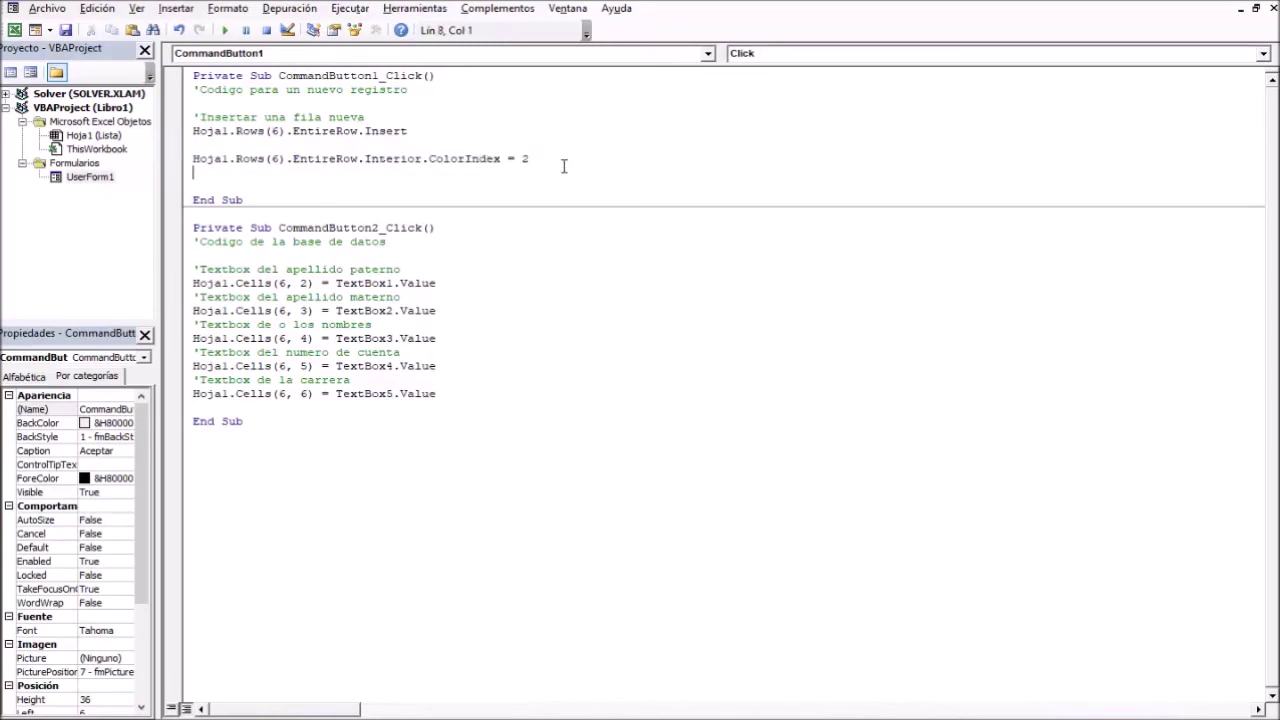
key("Return")
key("ctrl+v")
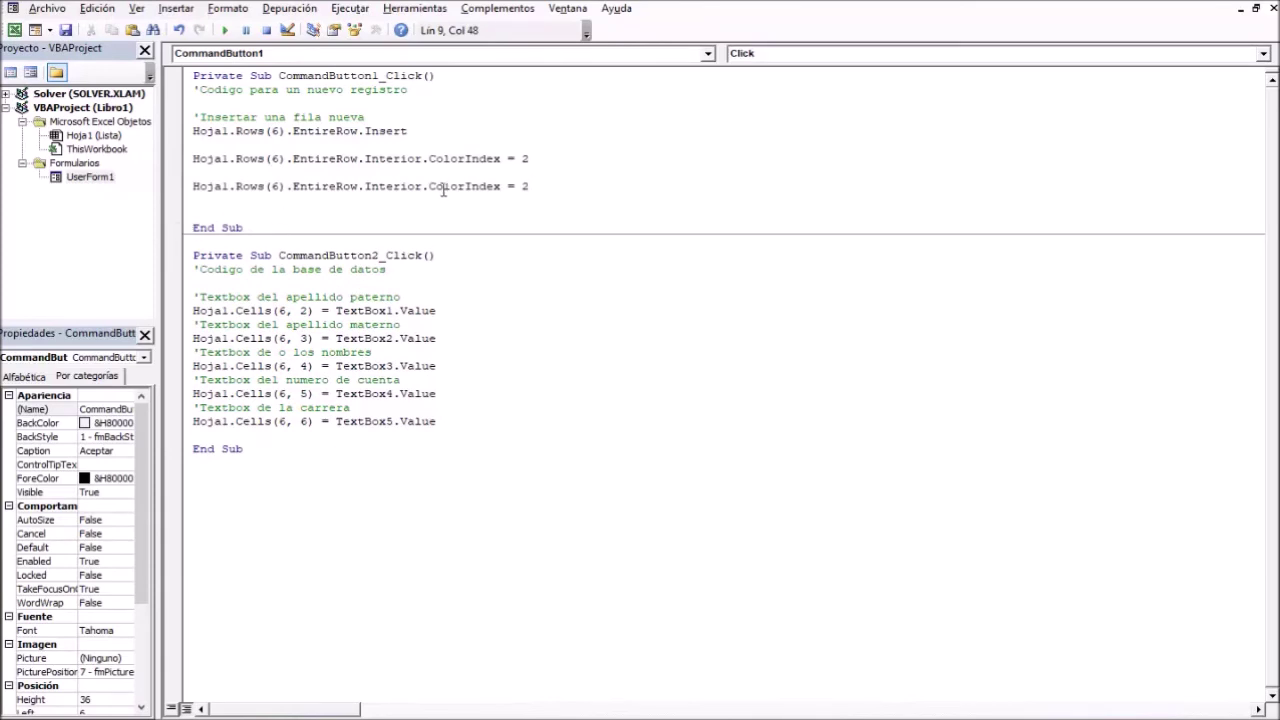
Turn the copy into Hoja1.Rows(6).EntireRow.Font.ColorIndex = 1 and add blank lines after it.
left_click(366, 186)
key("shift+Right")
key("shift+Right")
key("shift+Right")
key("shift+Right")
key("shift+Right")
key("shift+Right")
key("shift+Right")
key("shift+Right")
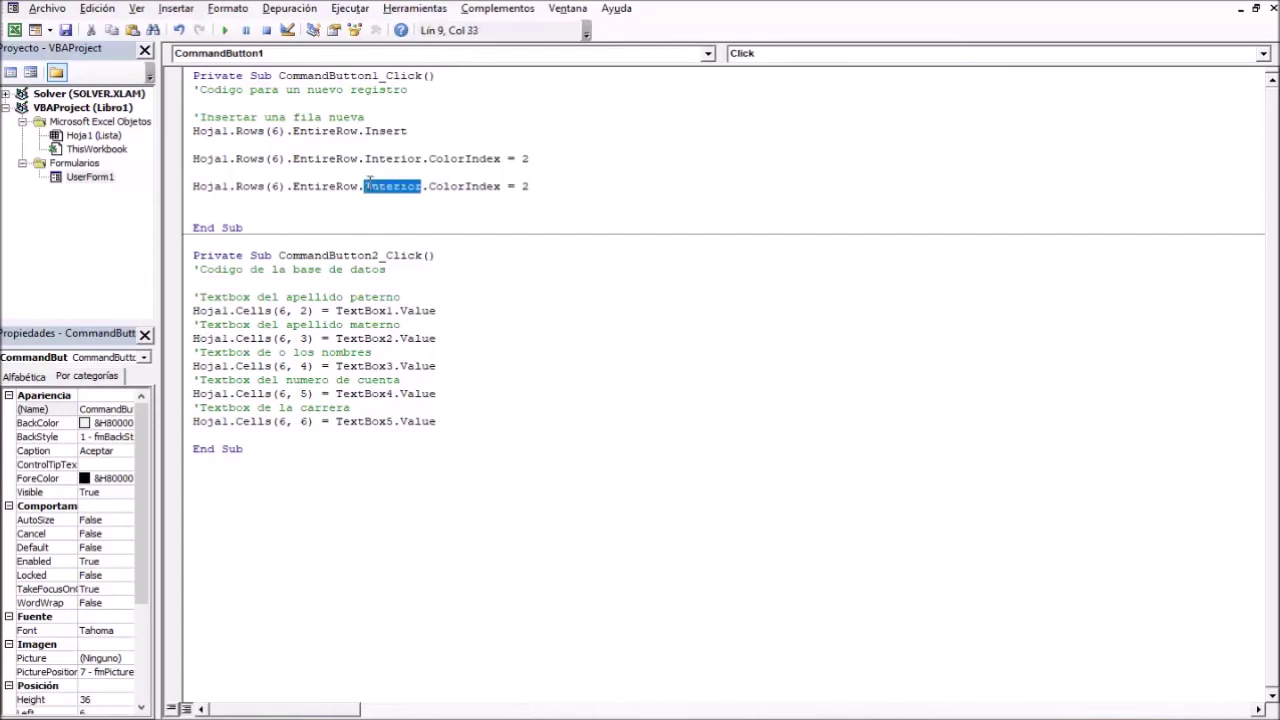
type("Font")
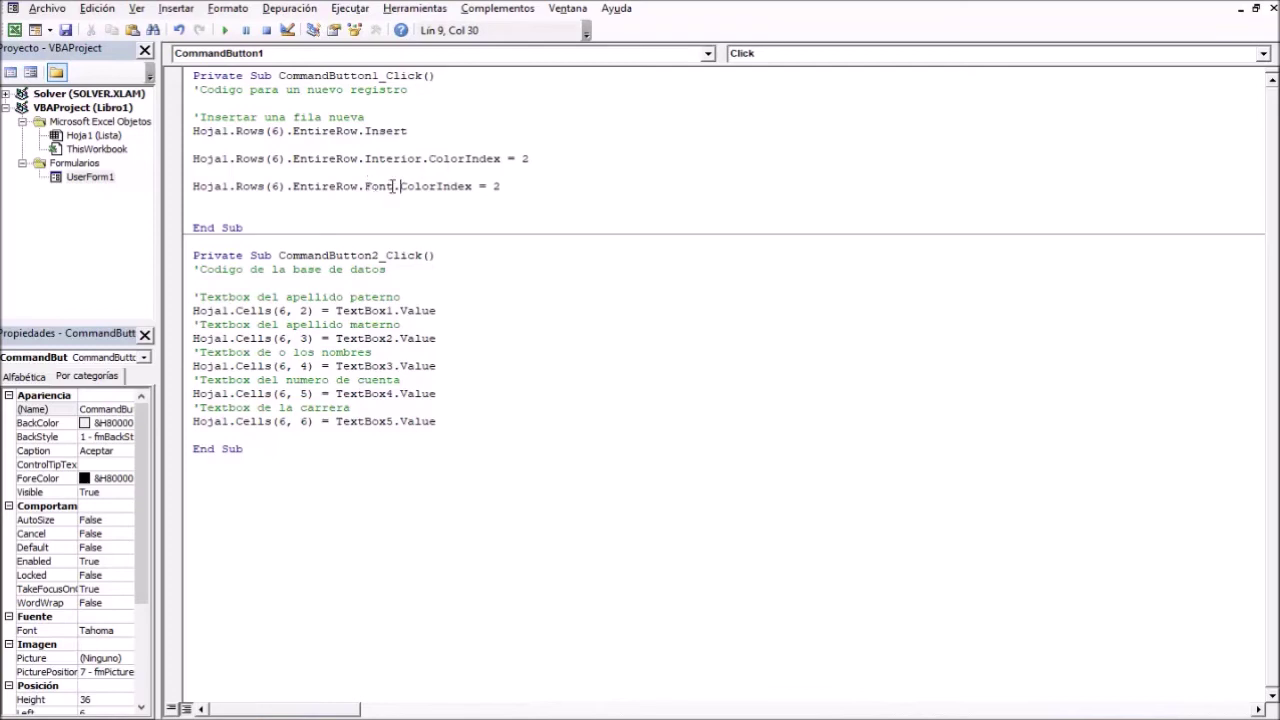
left_click(506, 200)
left_click(507, 188)
key("BackSpace")
type("1")
key("Return")
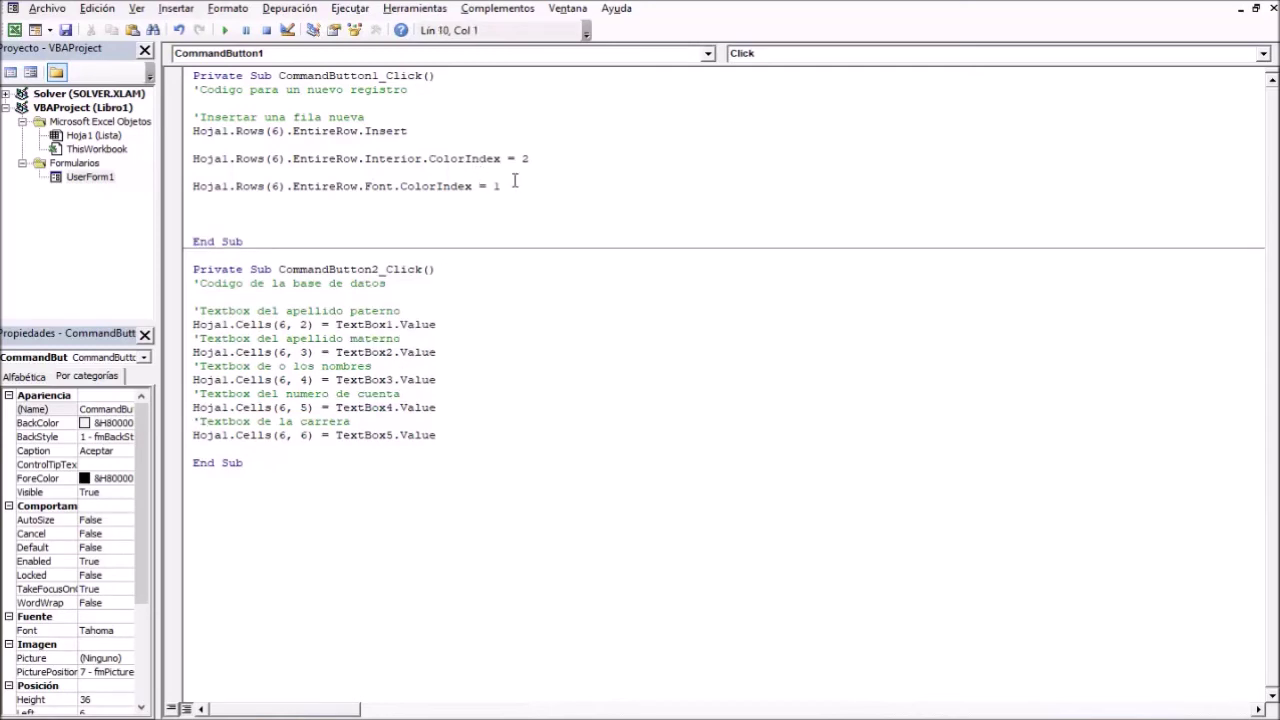
key("Return")
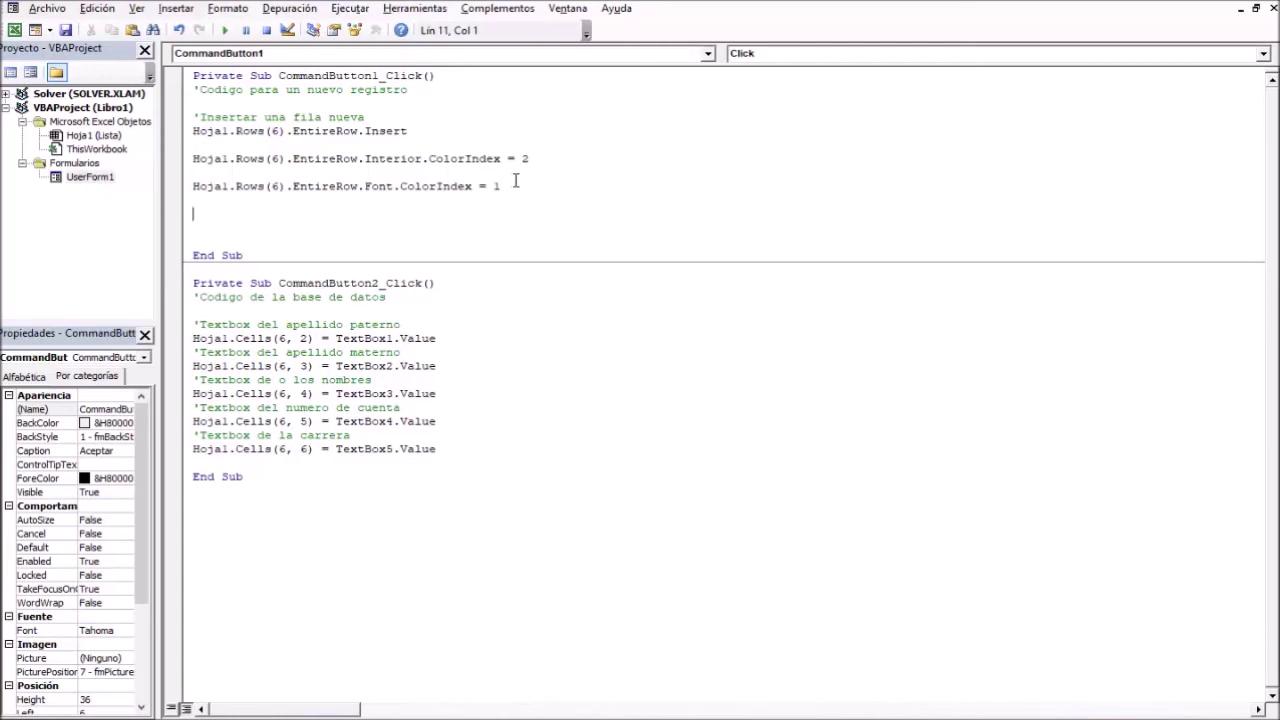
double_click(110, 180)
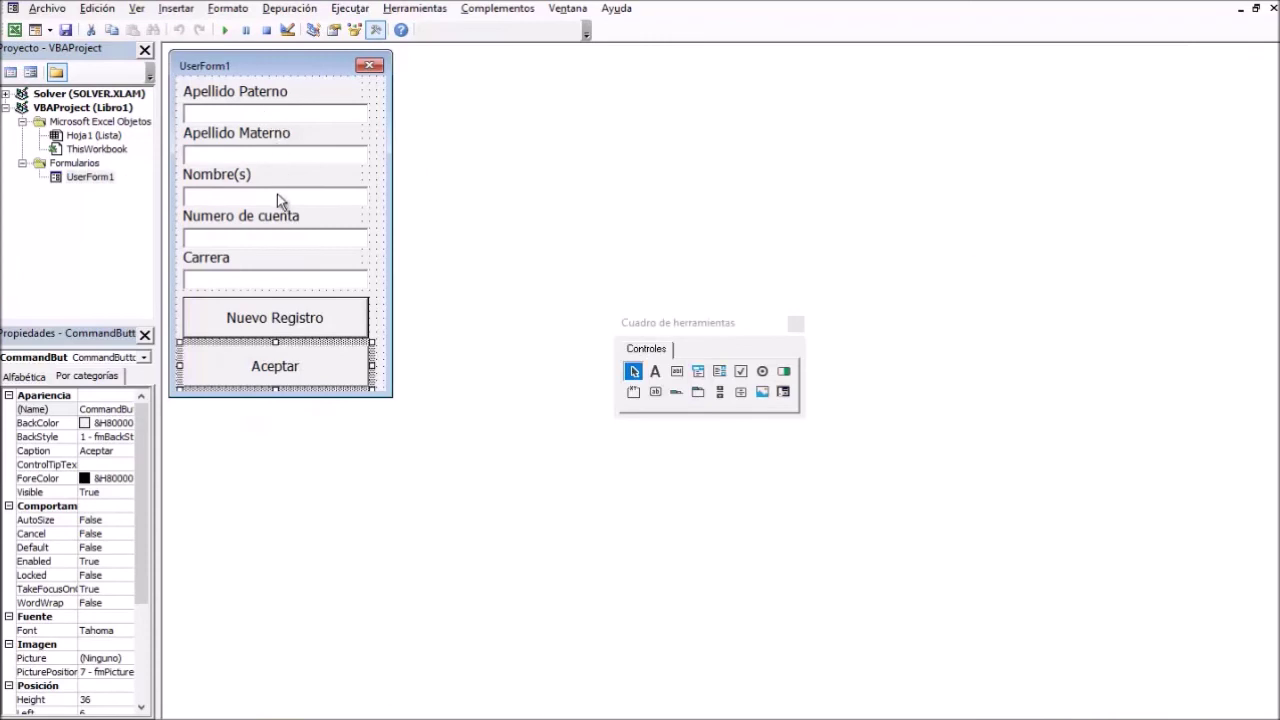
double_click(262, 368)
left_click(446, 214)
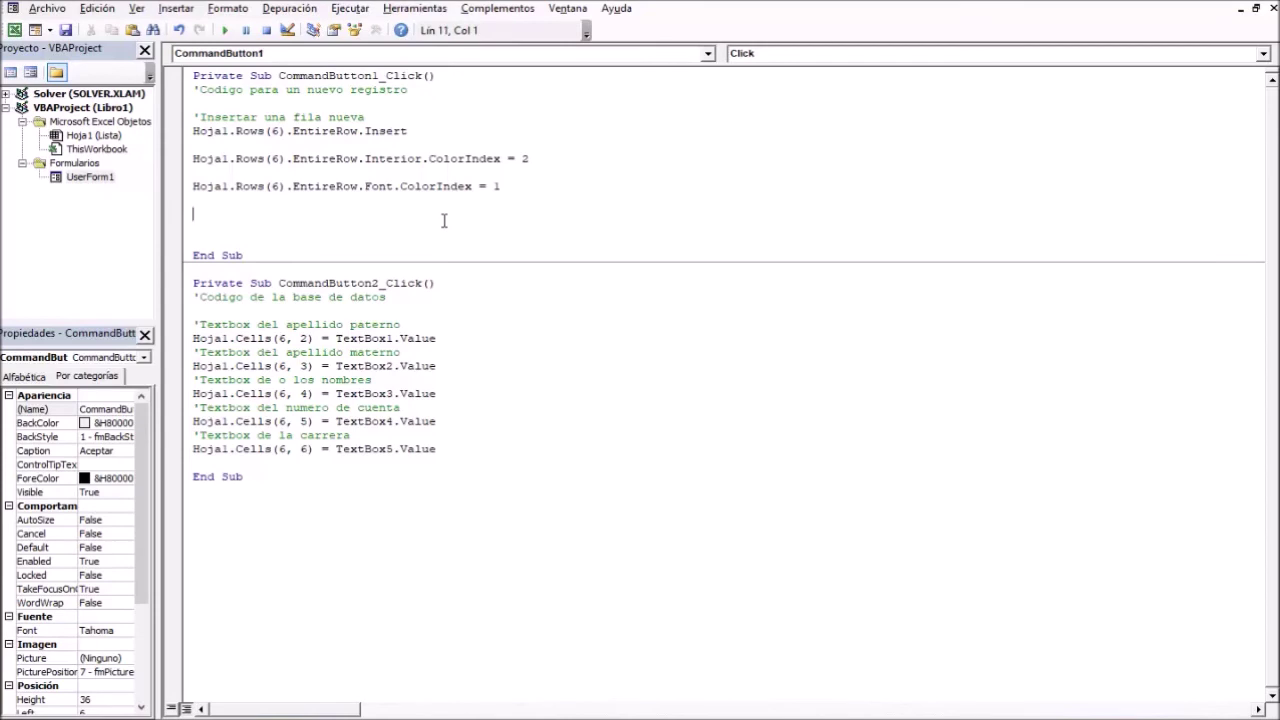
Add the line TextBox1 = "" to the Nuevo Registro code and paste copies below it.
type("TextB")
type("ox1")
type("=")
type("\"\"")
left_click(388, 250)
left_click(300, 213)
left_click_drag(300, 213, 188, 228)
key("ctrl+c")
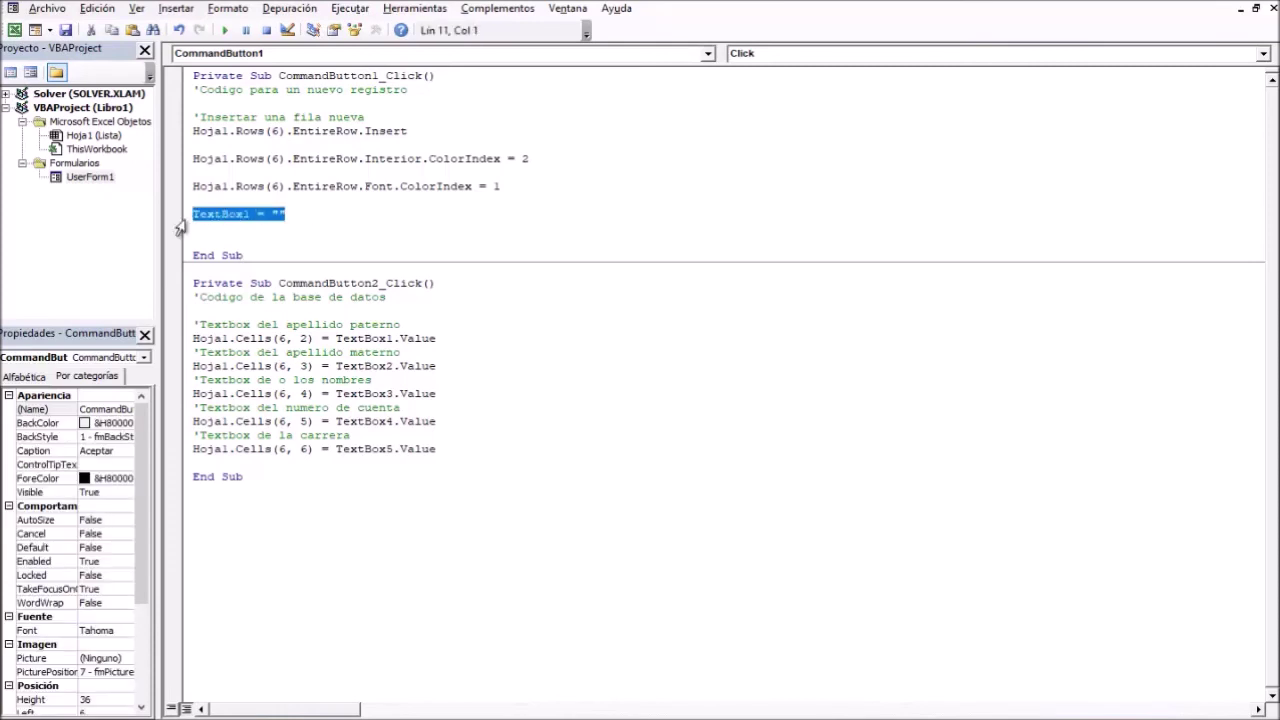
left_click(363, 225)
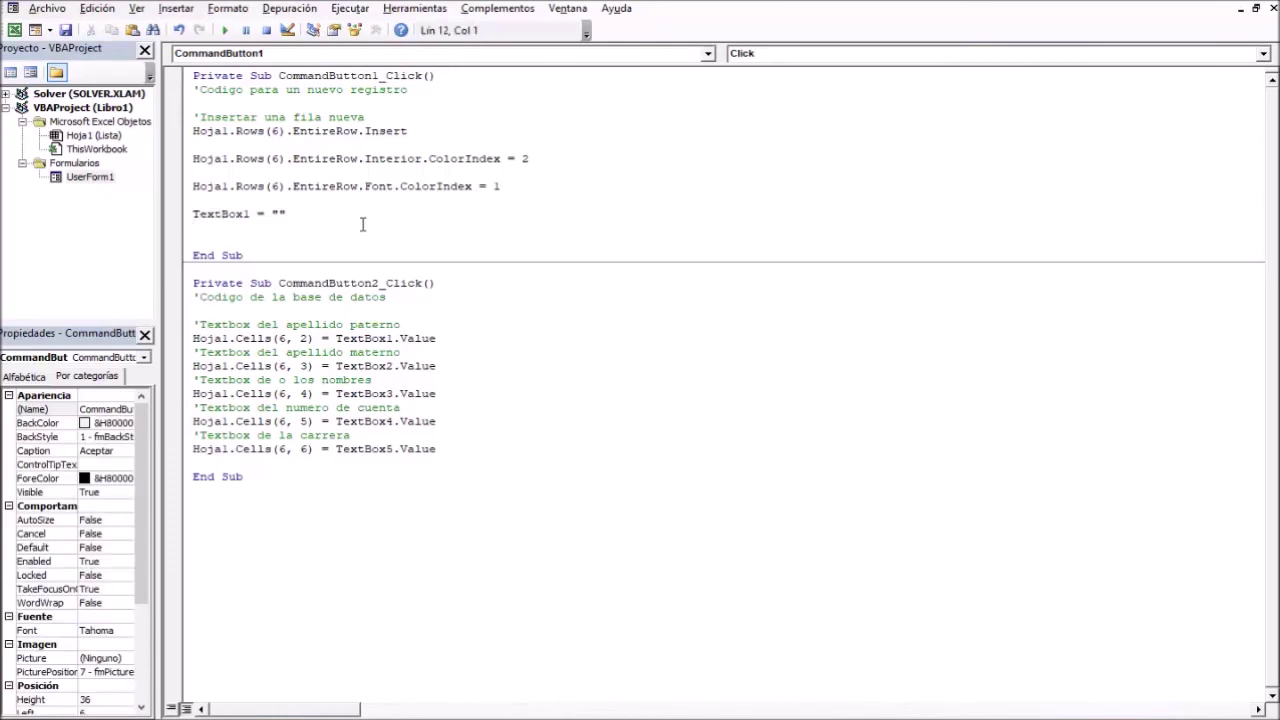
key("ctrl+v")
key("ctrl+v")
key("Return")
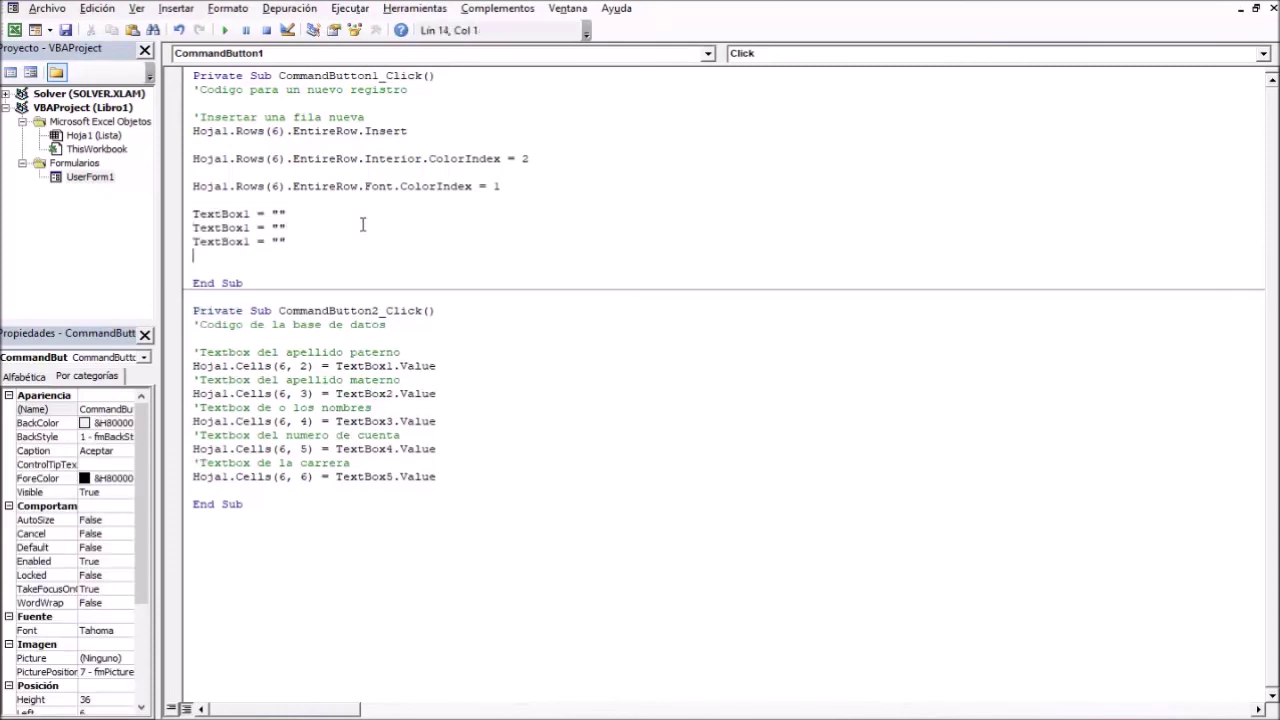
key("ctrl+v")
key("Return")
key("ctrl+v")
Renumber the pasted lines so they clear TextBox2, TextBox3, TextBox4 and TextBox5.
left_click(251, 228)
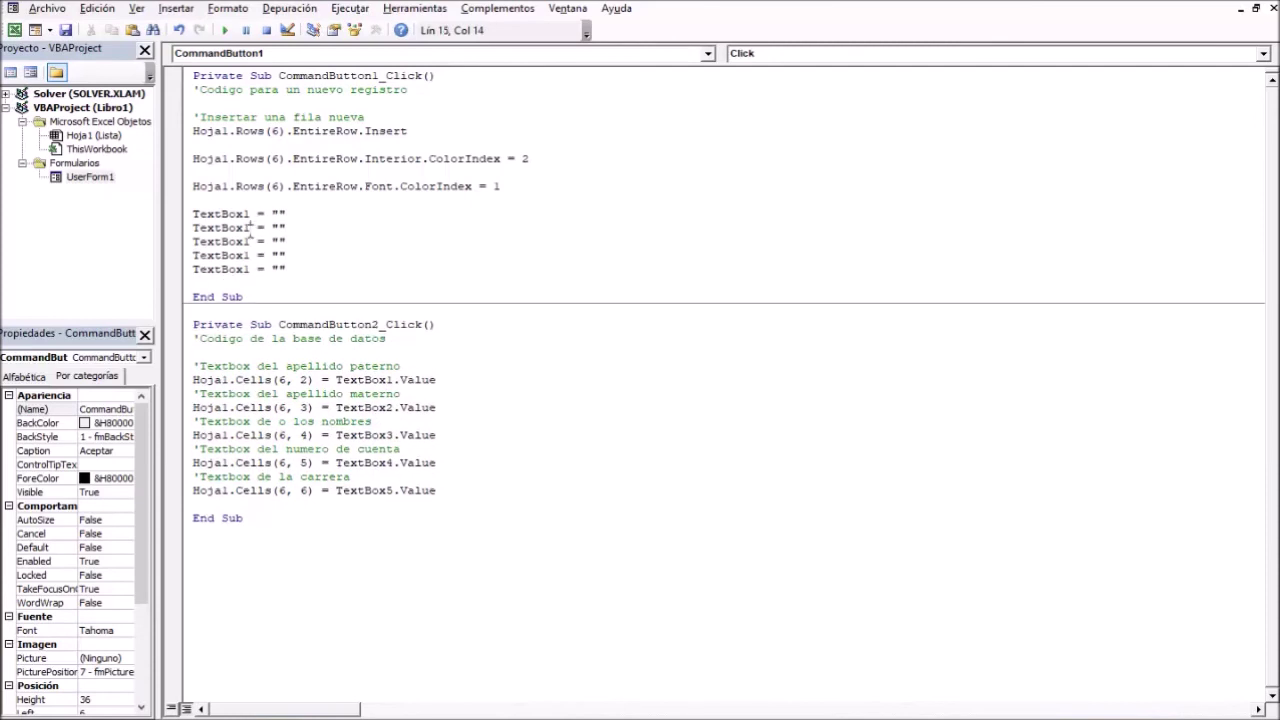
key("BackSpace")
type("2")
left_click(251, 242)
key("BackSpace")
type("3")
left_click(251, 256)
key("BackSpace")
type("4")
left_click(252, 270)
key("BackSpace")
type("5")
left_click(321, 256)
left_click(351, 186)
left_click(1193, 4)
Draw an ActiveX Command Button from Programador > Insertar over B2:C3 and open its click code.
left_click(169, 202)
left_click(89, 185)
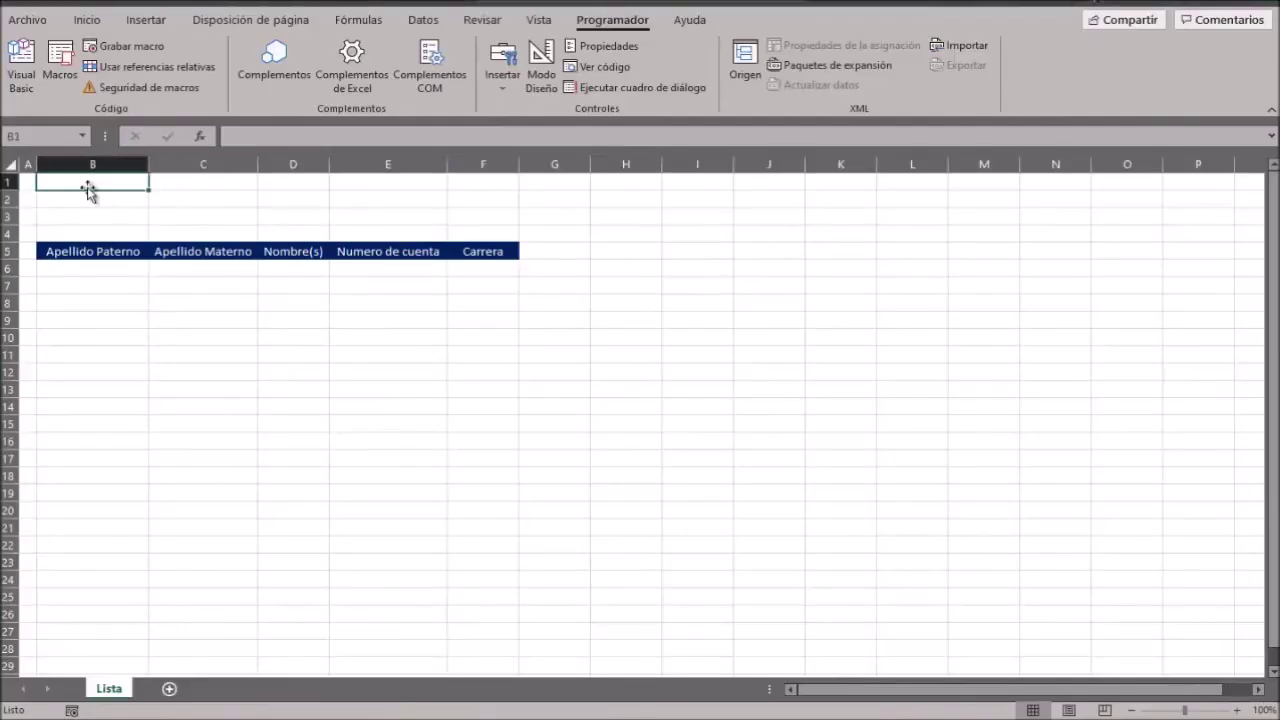
left_click(492, 88)
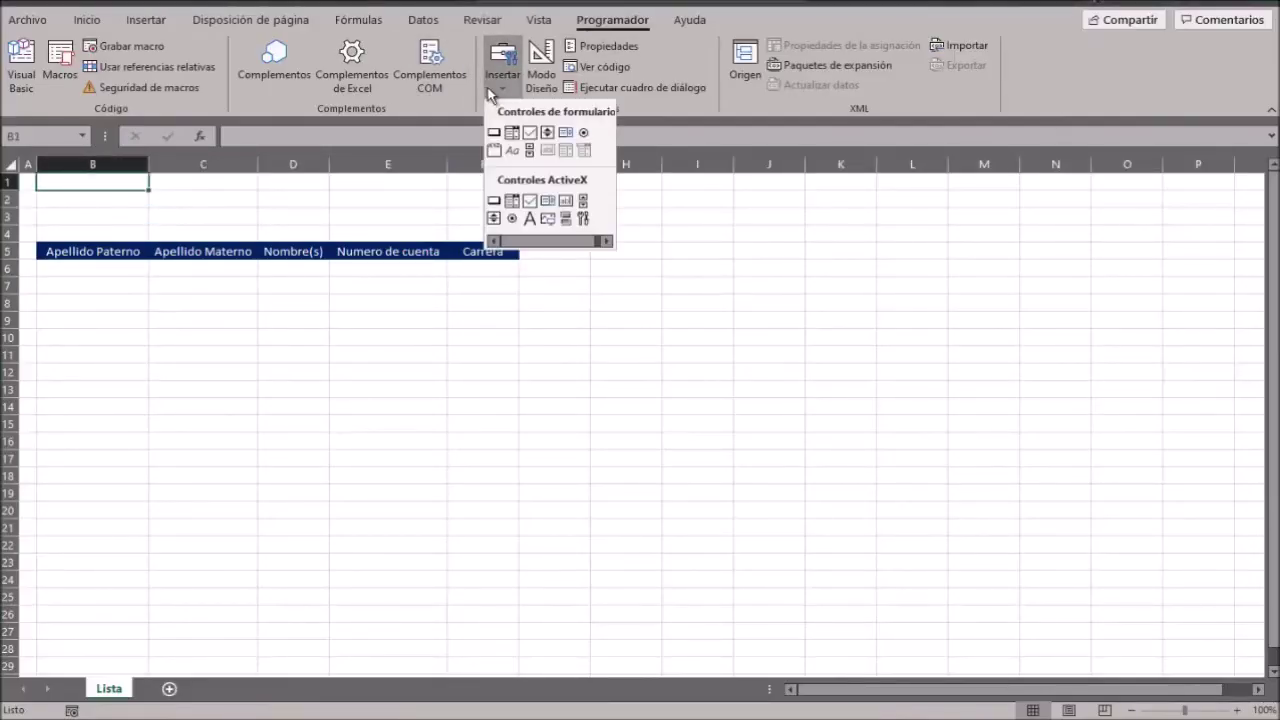
left_click(494, 132)
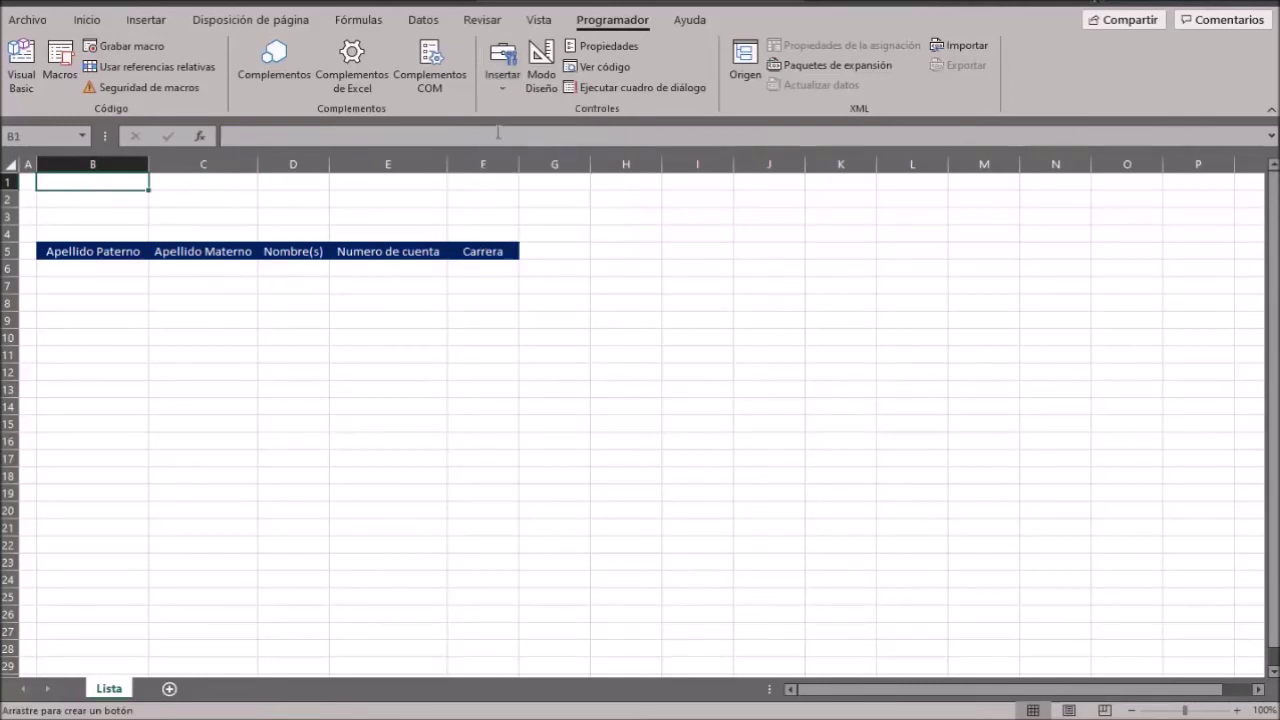
left_click(502, 90)
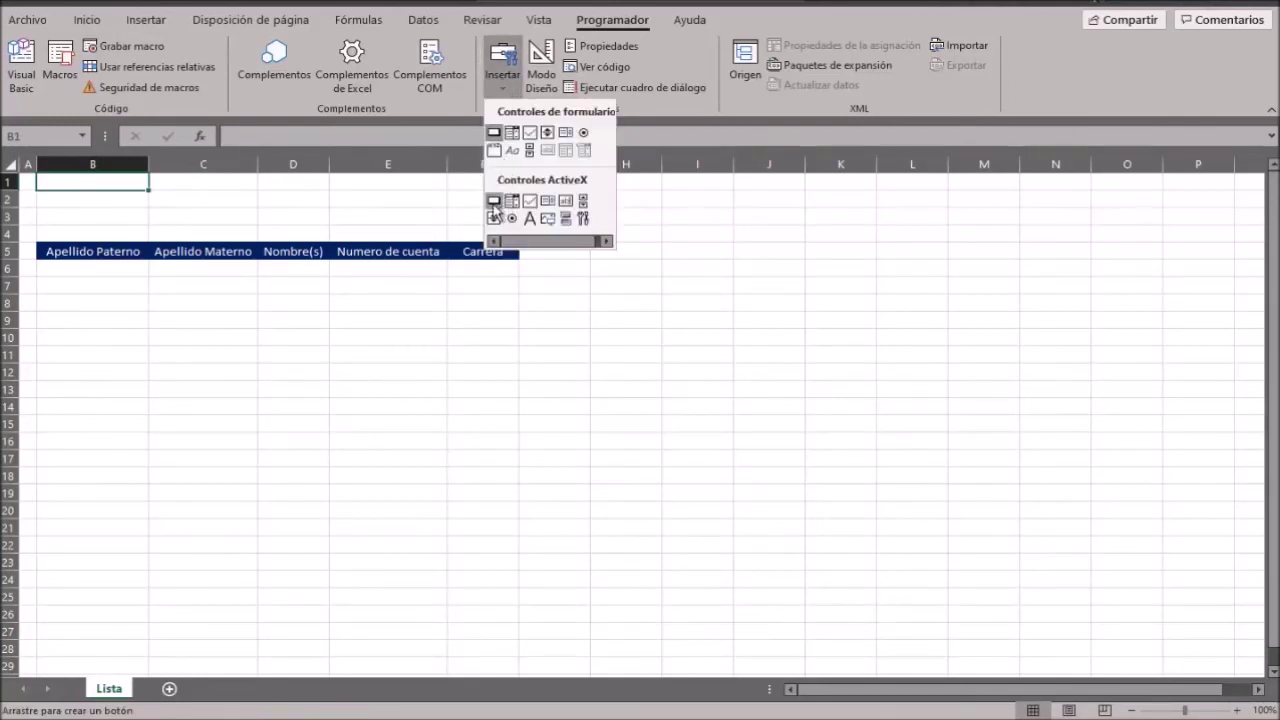
left_click(493, 208)
left_click_drag(67, 185, 193, 230)
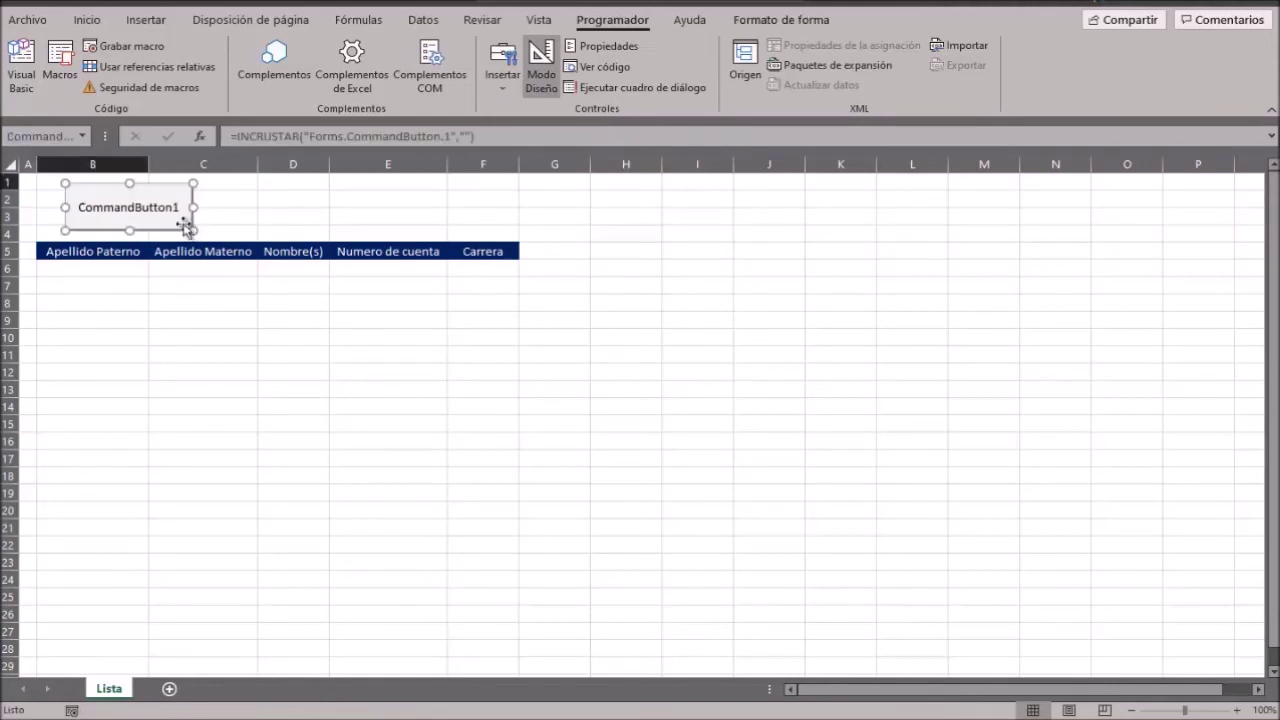
double_click(130, 216)
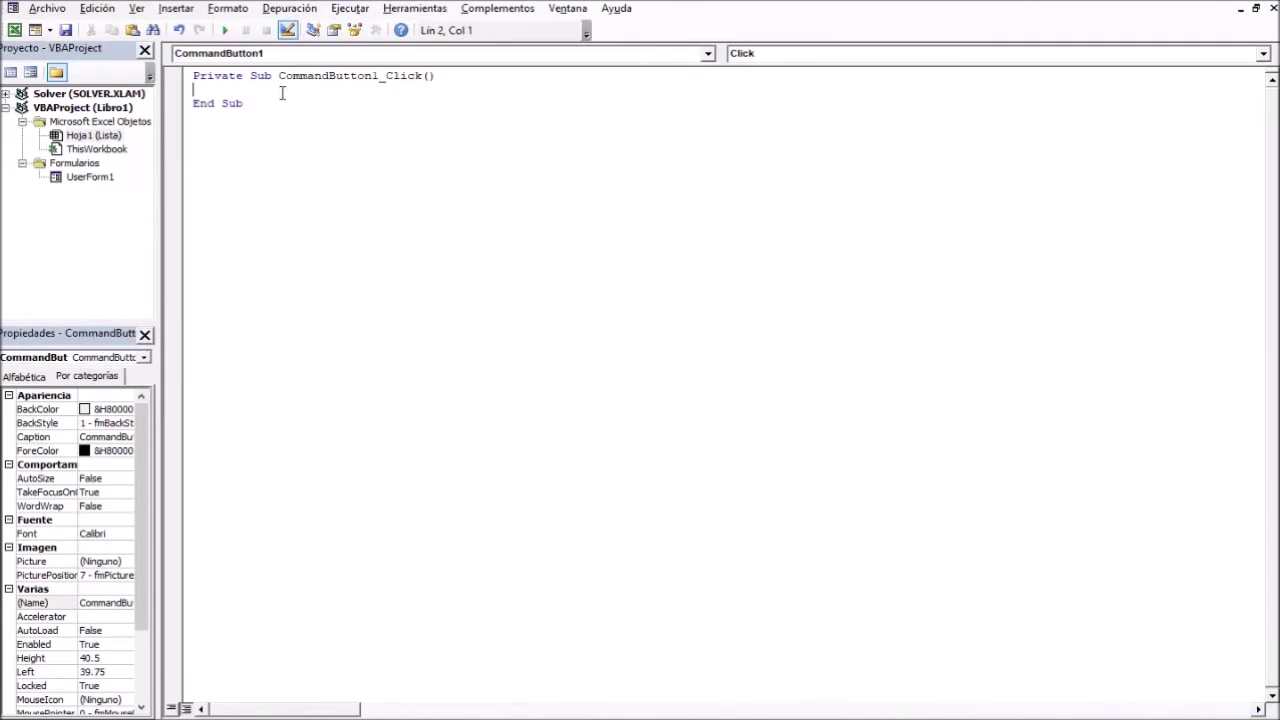
Select UserForm1 in the VBA project and list its properties alphabetically.
left_click(95, 178)
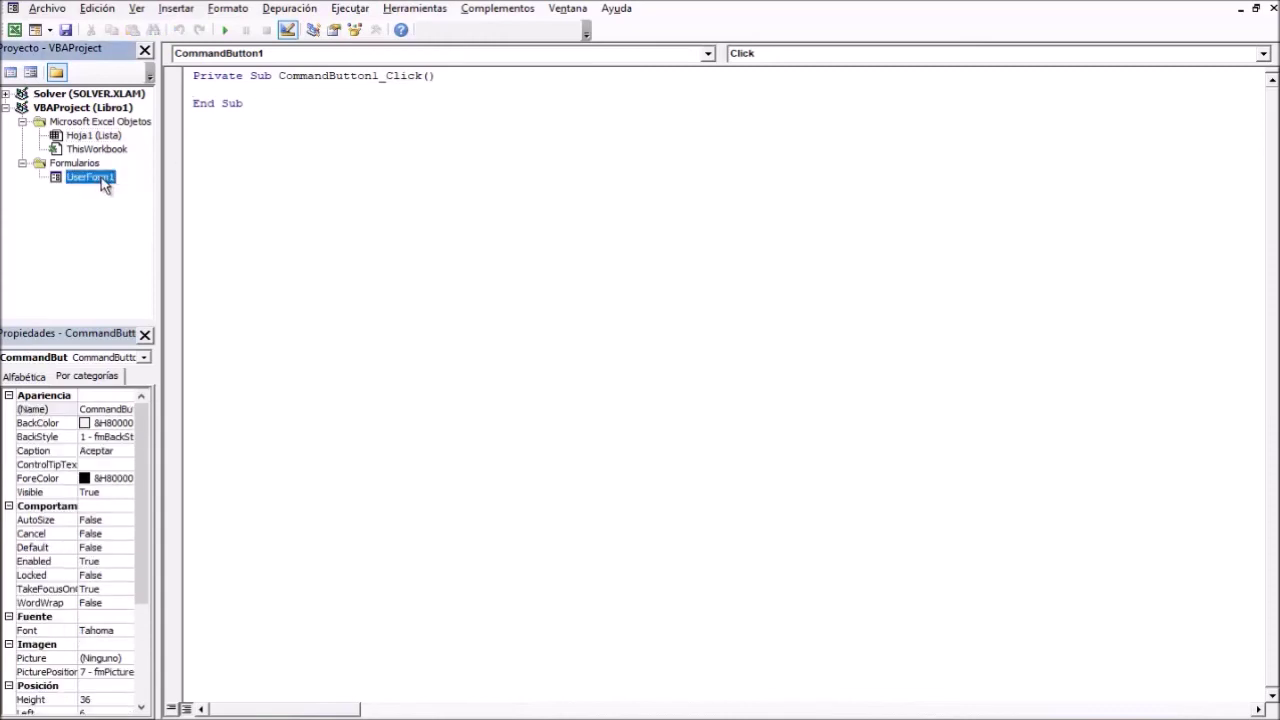
scroll(86, 494, "down", 5)
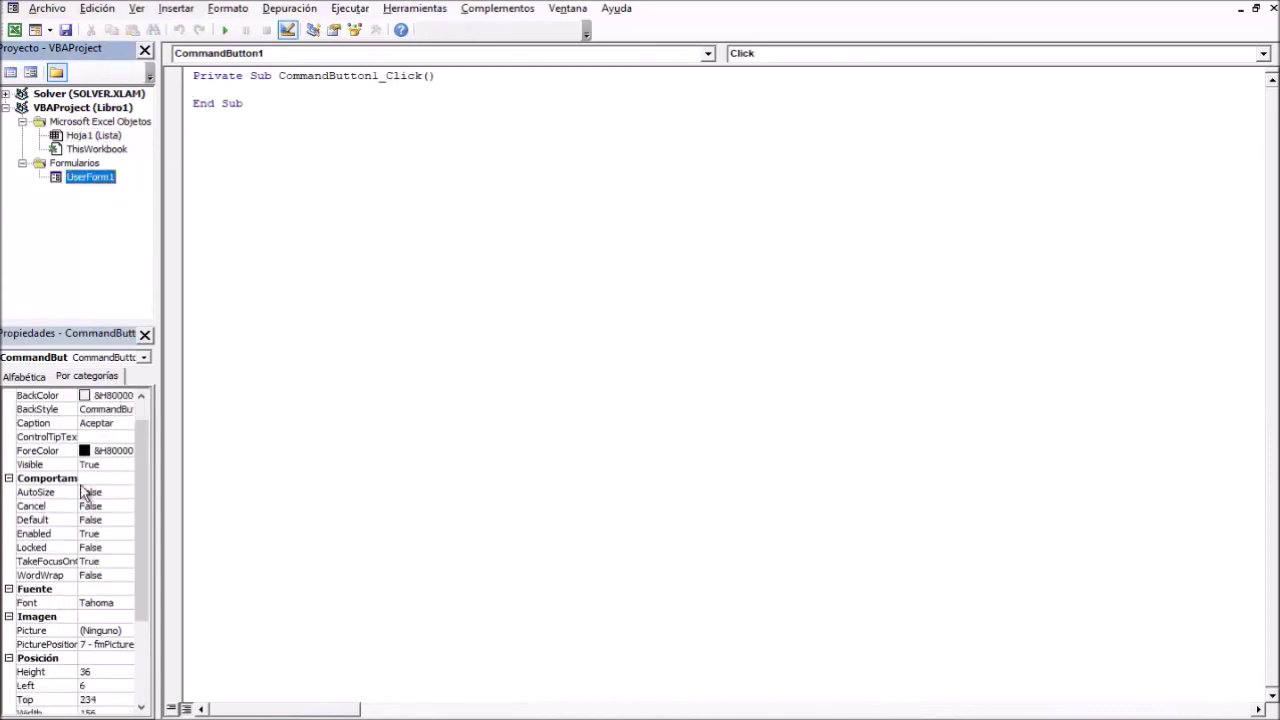
scroll(86, 494, "up", 3)
left_click(33, 376)
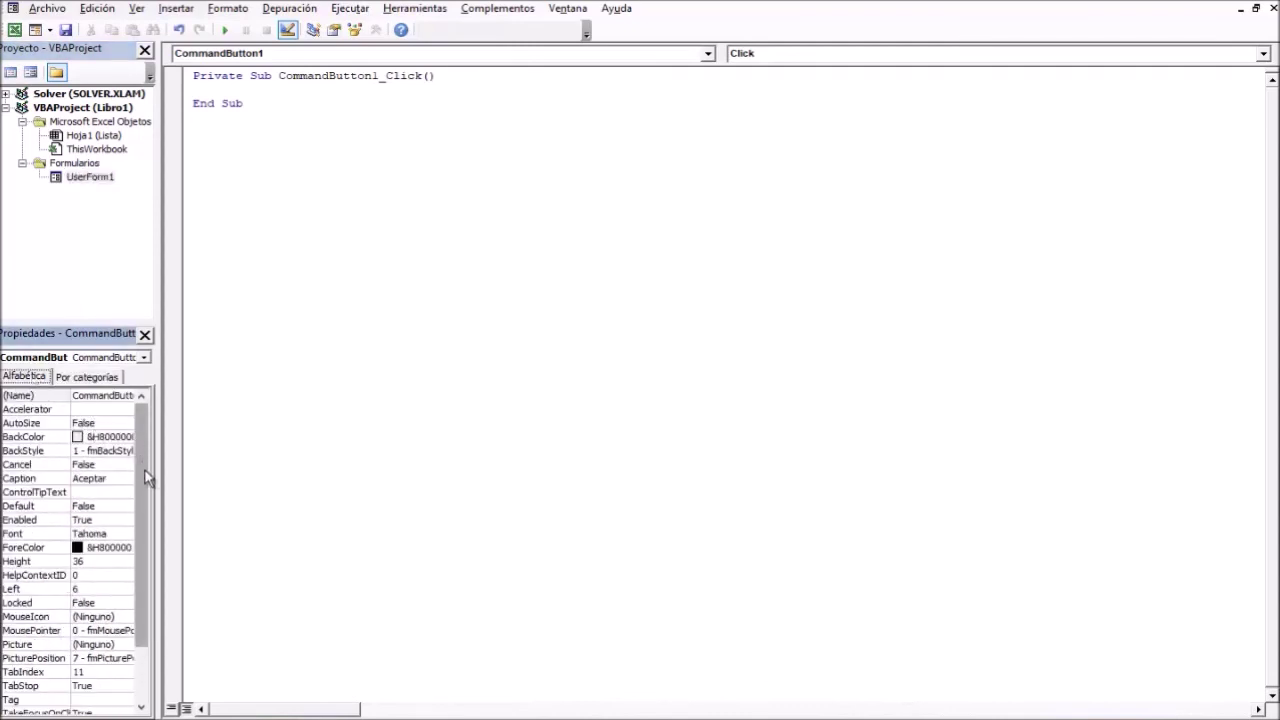
scroll(148, 490, "down", 2)
scroll(148, 515, "up", 2)
left_click(90, 177)
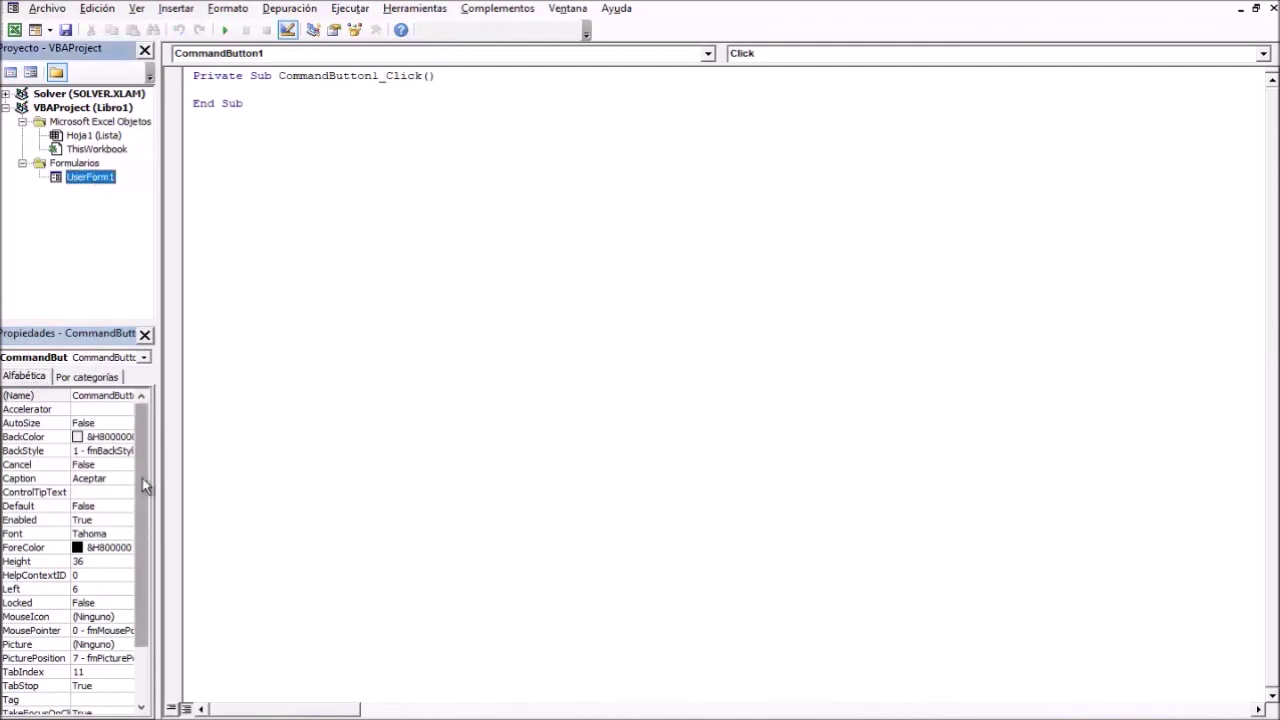
left_click_drag(143, 485, 143, 540)
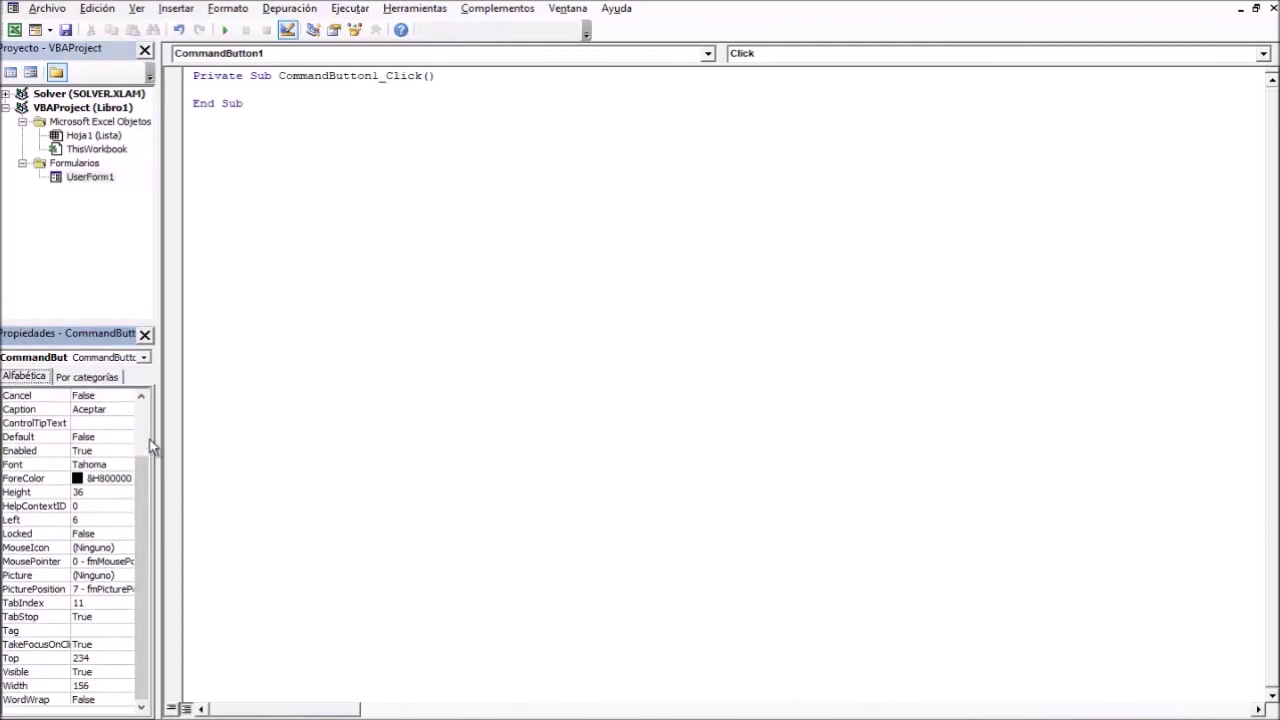
Rename the UserForm1 form to Menu1 through its Name property.
double_click(88, 178)
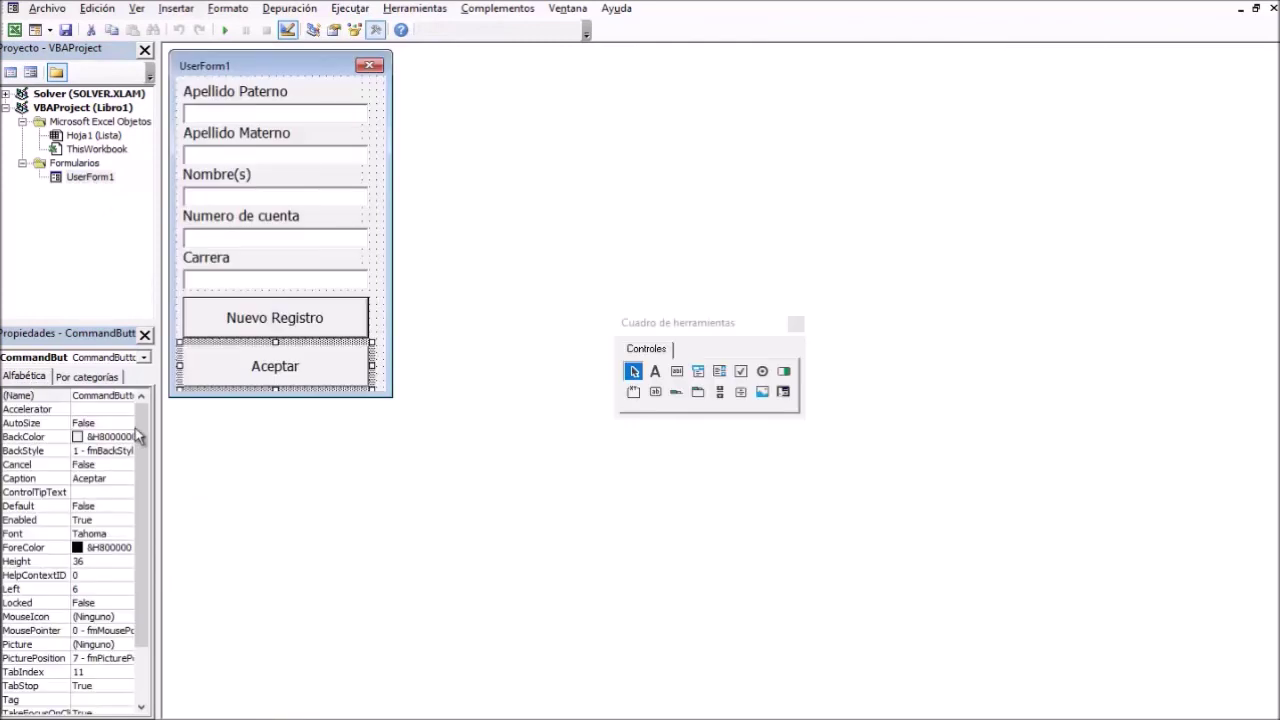
left_click(379, 222)
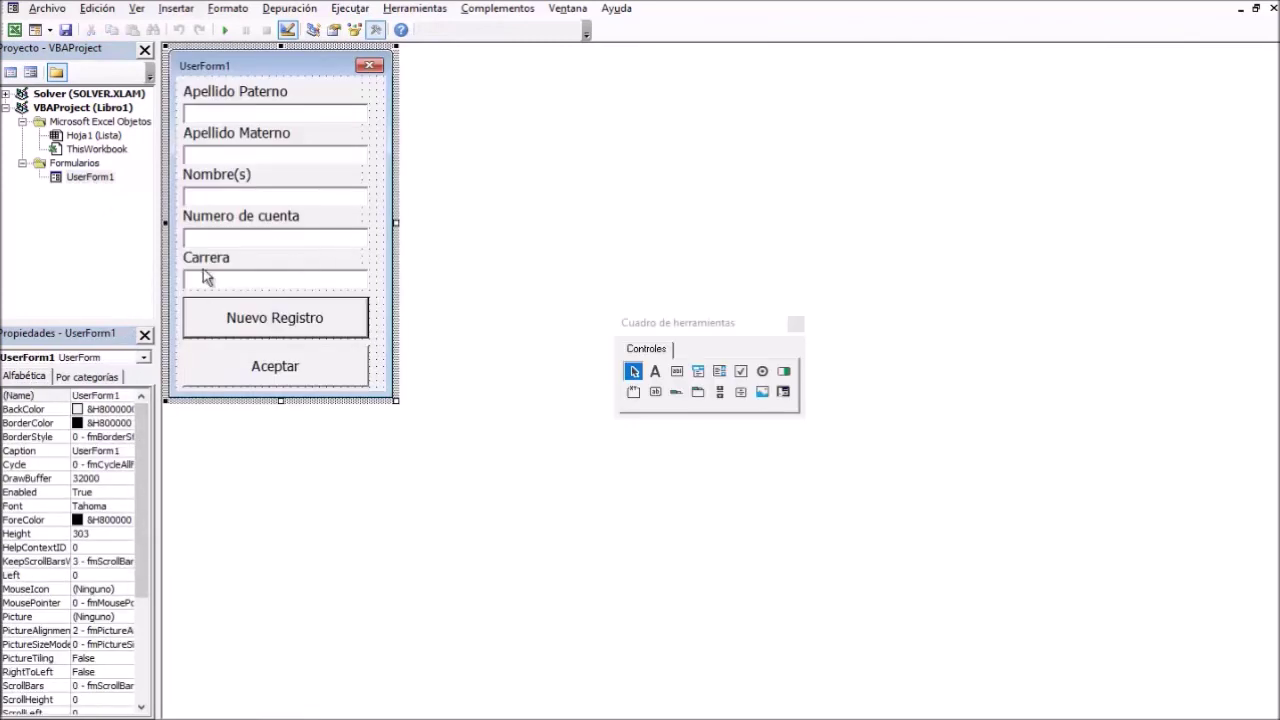
left_click(128, 395)
left_click_drag(128, 396, 70, 402)
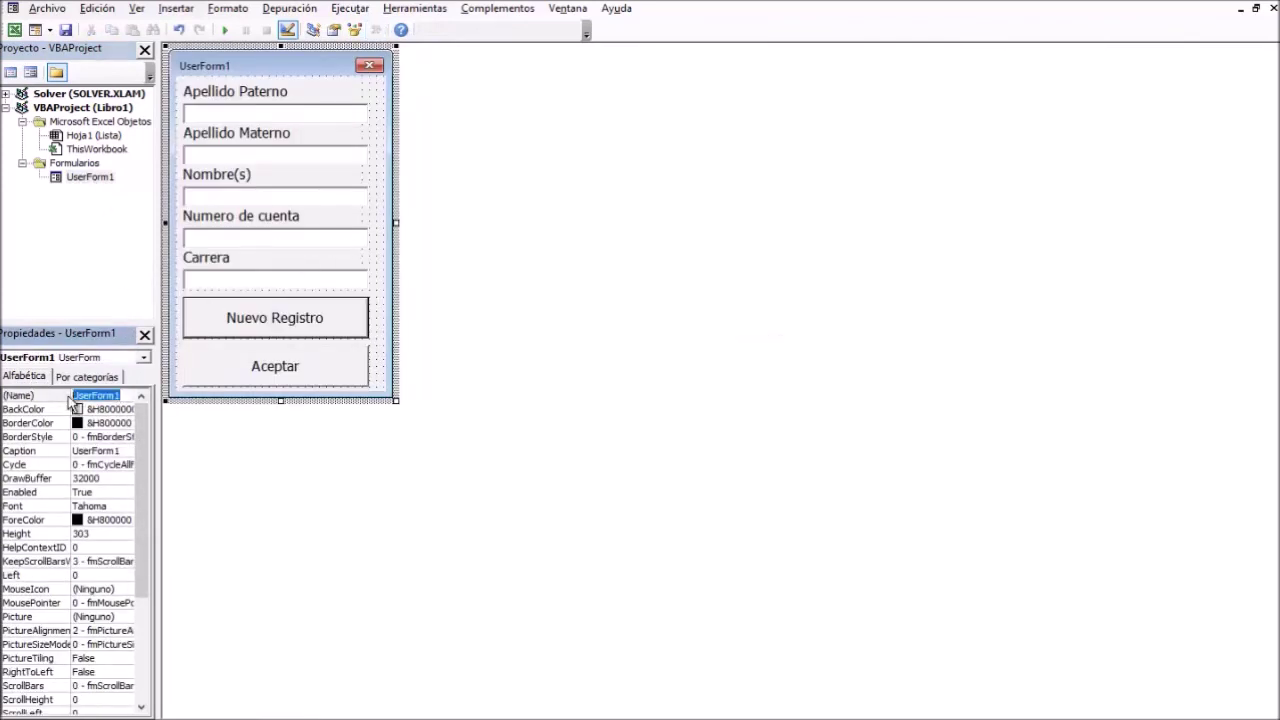
type("Menu1")
left_click(117, 412)
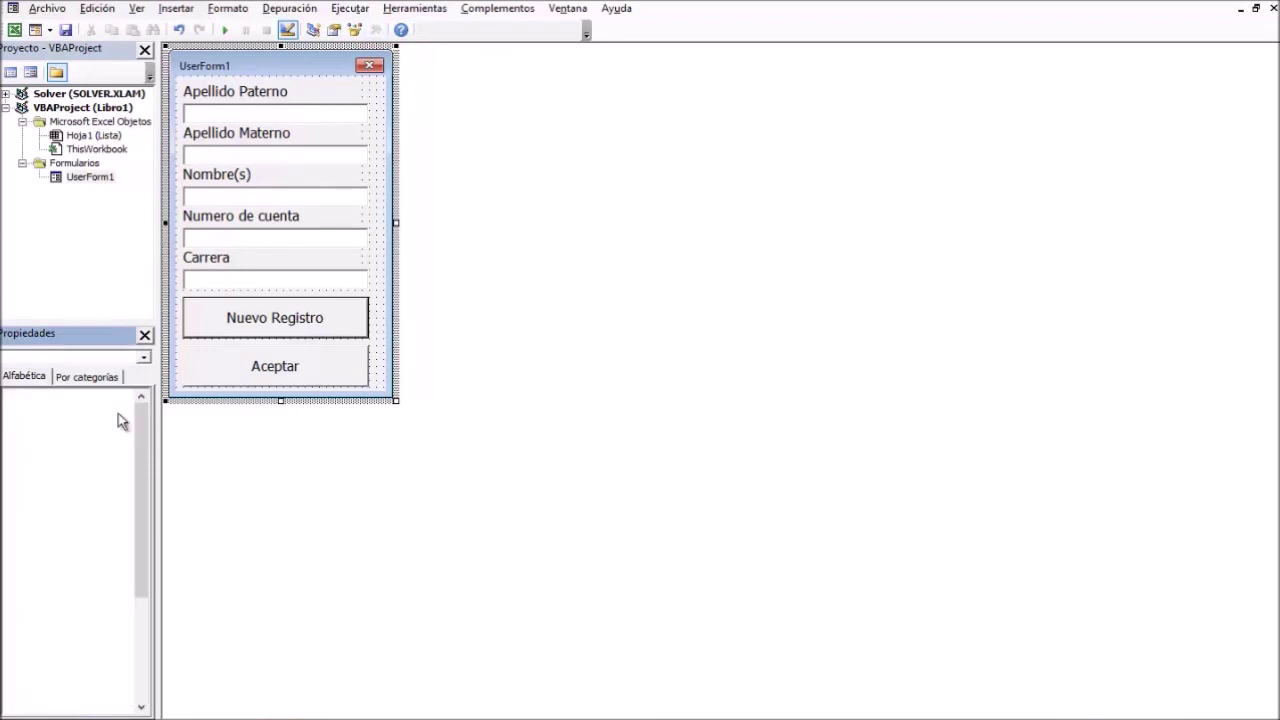
left_click(95, 181)
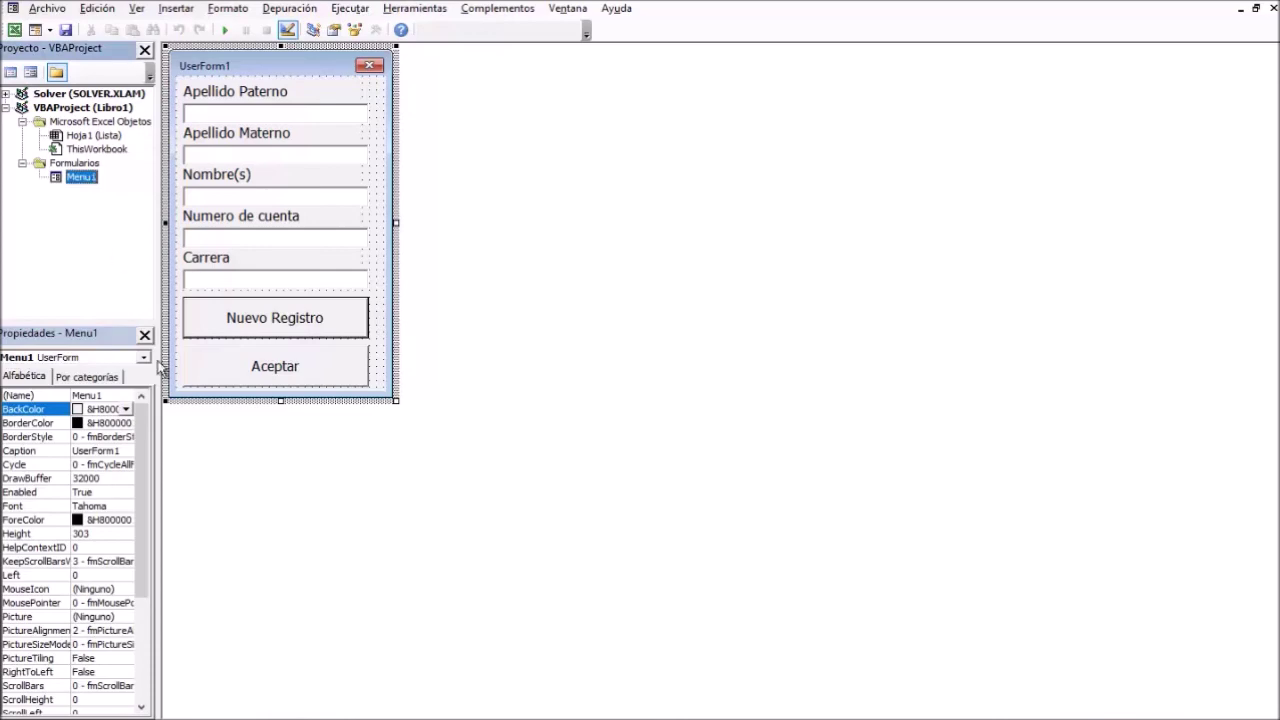
left_click(178, 655)
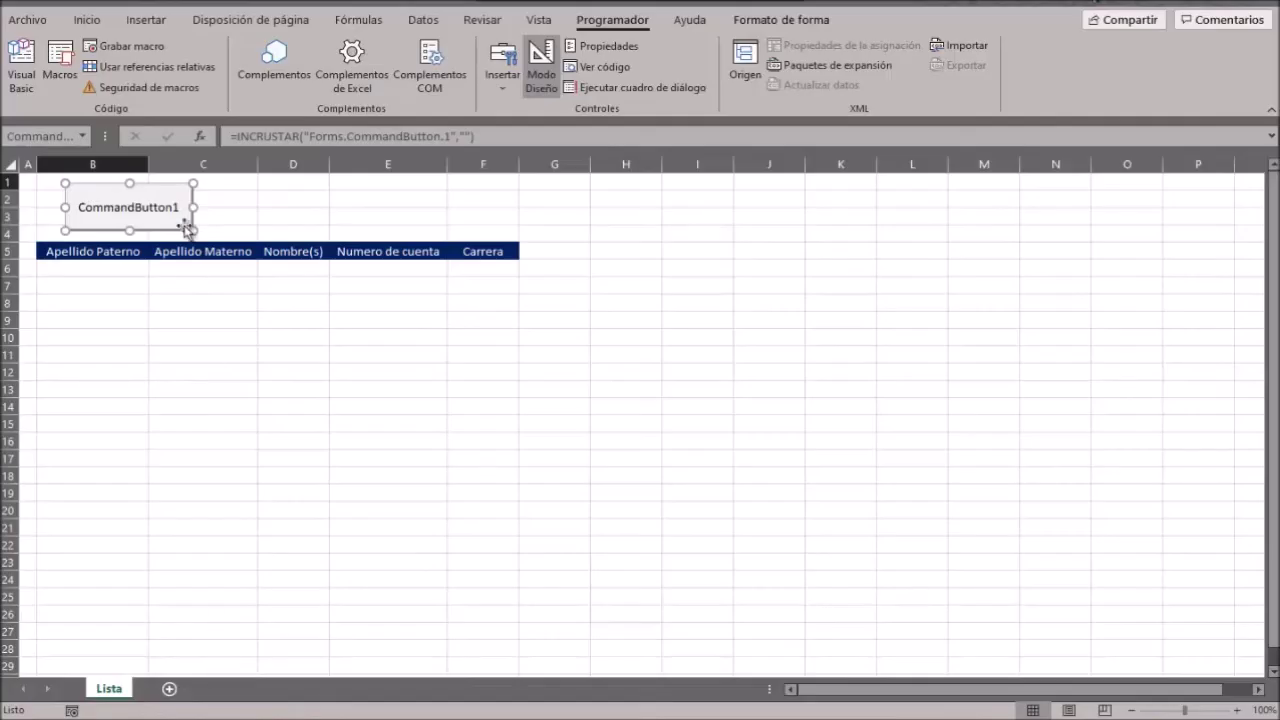
Write Load Menu1 and Menu1.Show in the CommandButton1_Click procedure.
key("alt+F11")
key("F7")
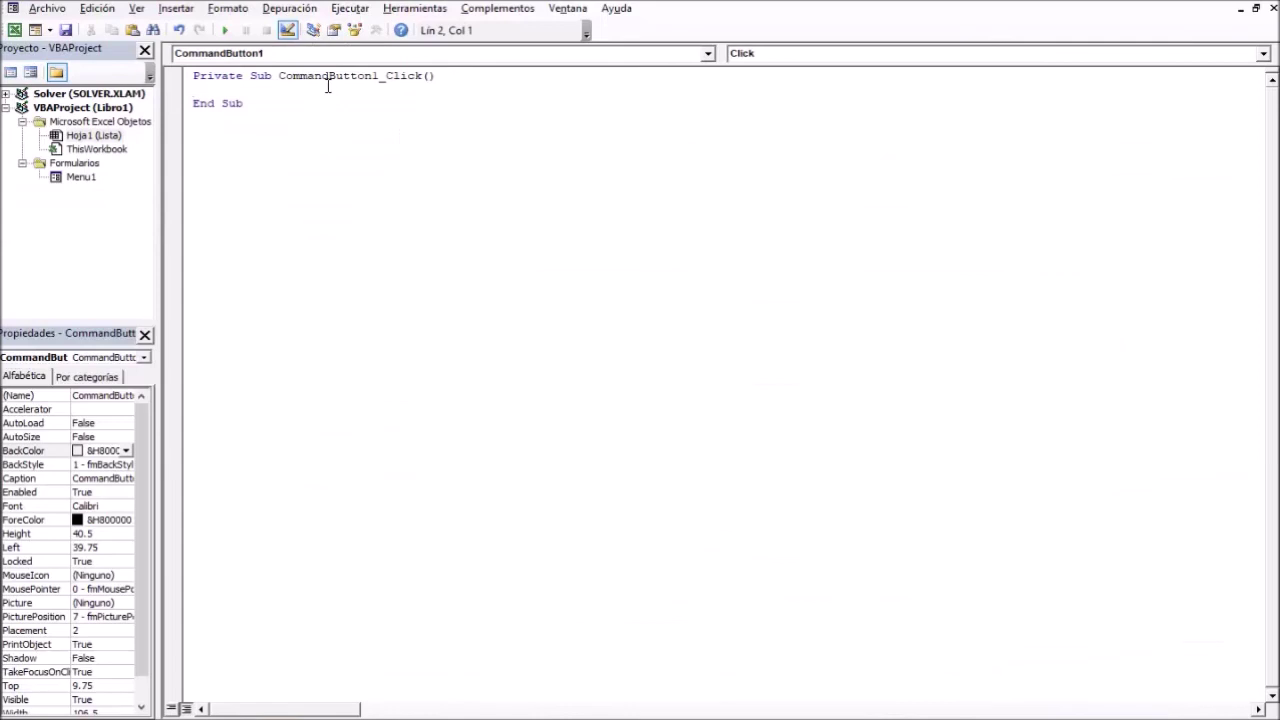
type("Load Menu1")
key("Return")
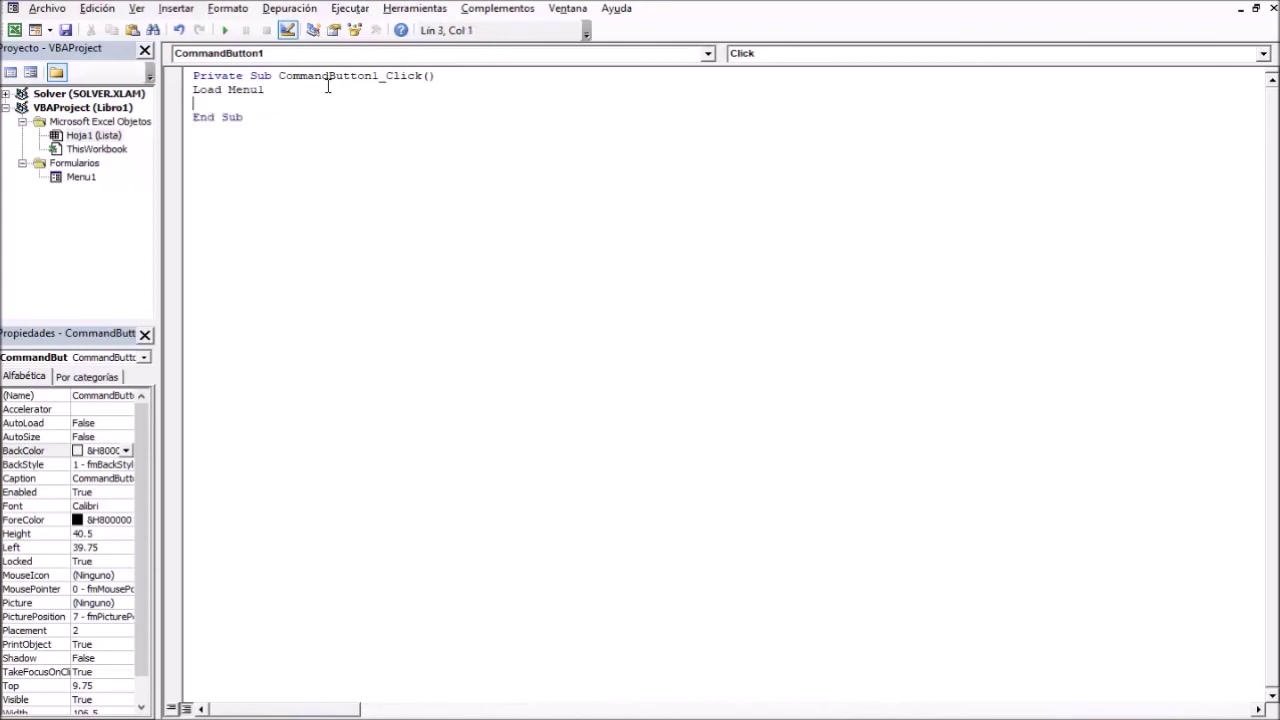
type("Menu.")
type("show")
left_click(222, 104)
type("1")
left_click(378, 142)
key("alt+F11")
left_click(485, 337)
Try naming the button 'Nuevo Registro' in Propiedades, which is rejected as an invalid name.
right_click(153, 207)
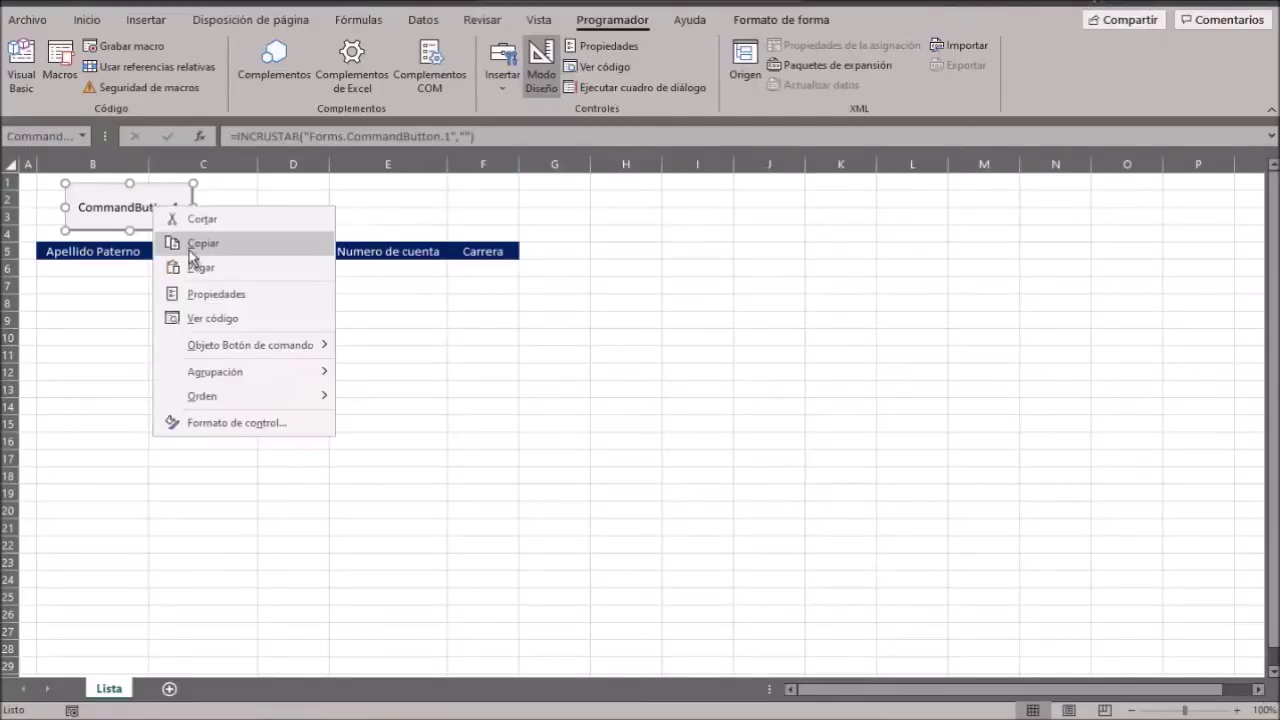
left_click(247, 297)
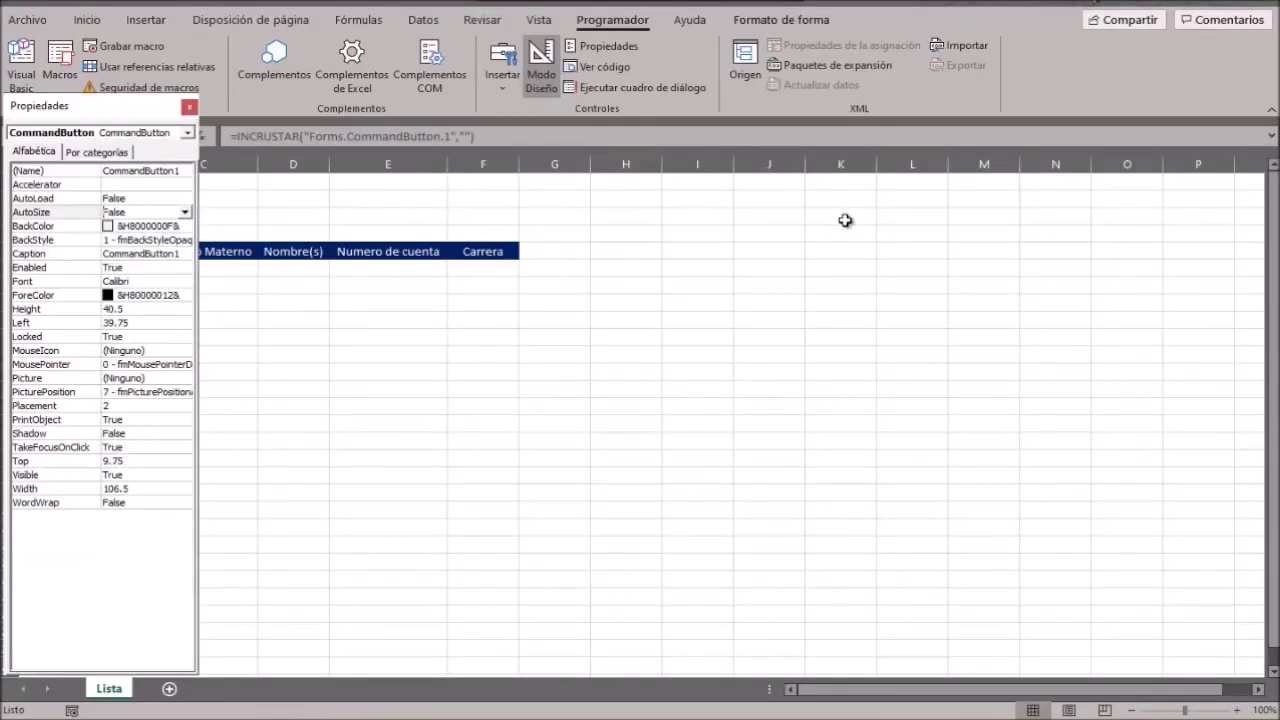
left_click(155, 171)
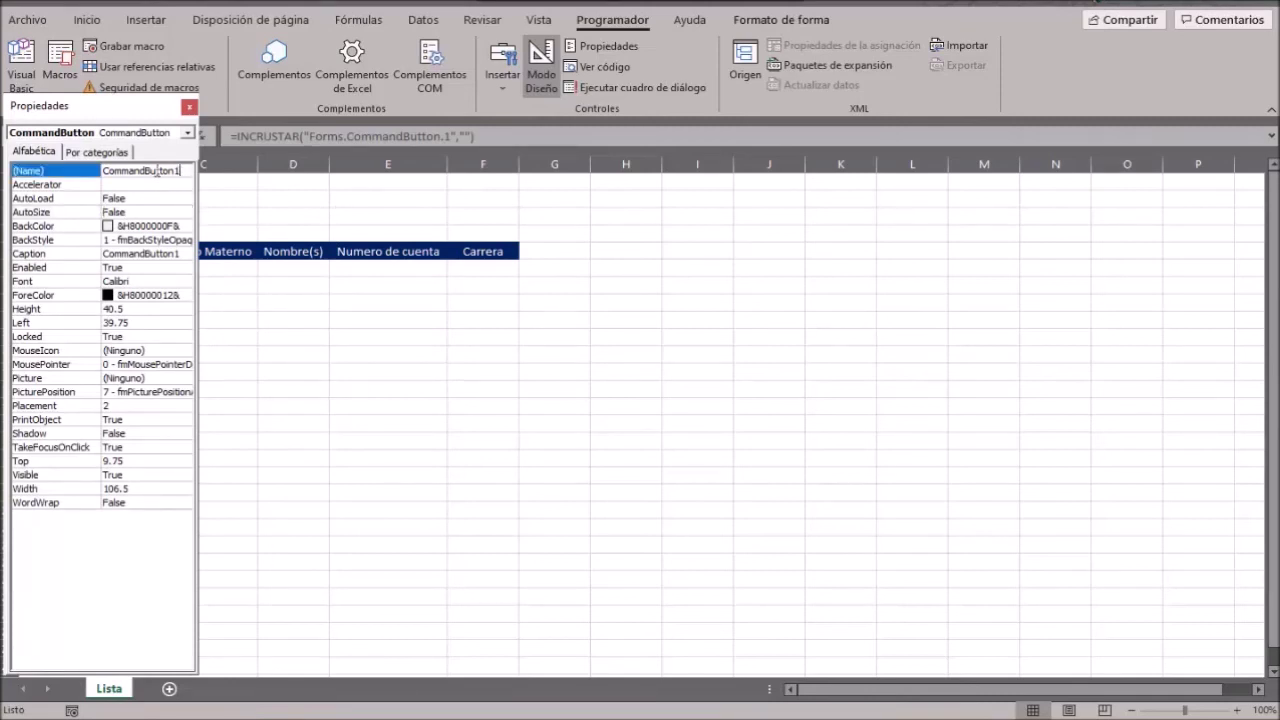
left_click_drag(176, 171, 85, 180)
type("Nuevo Registr")
left_click(398, 340)
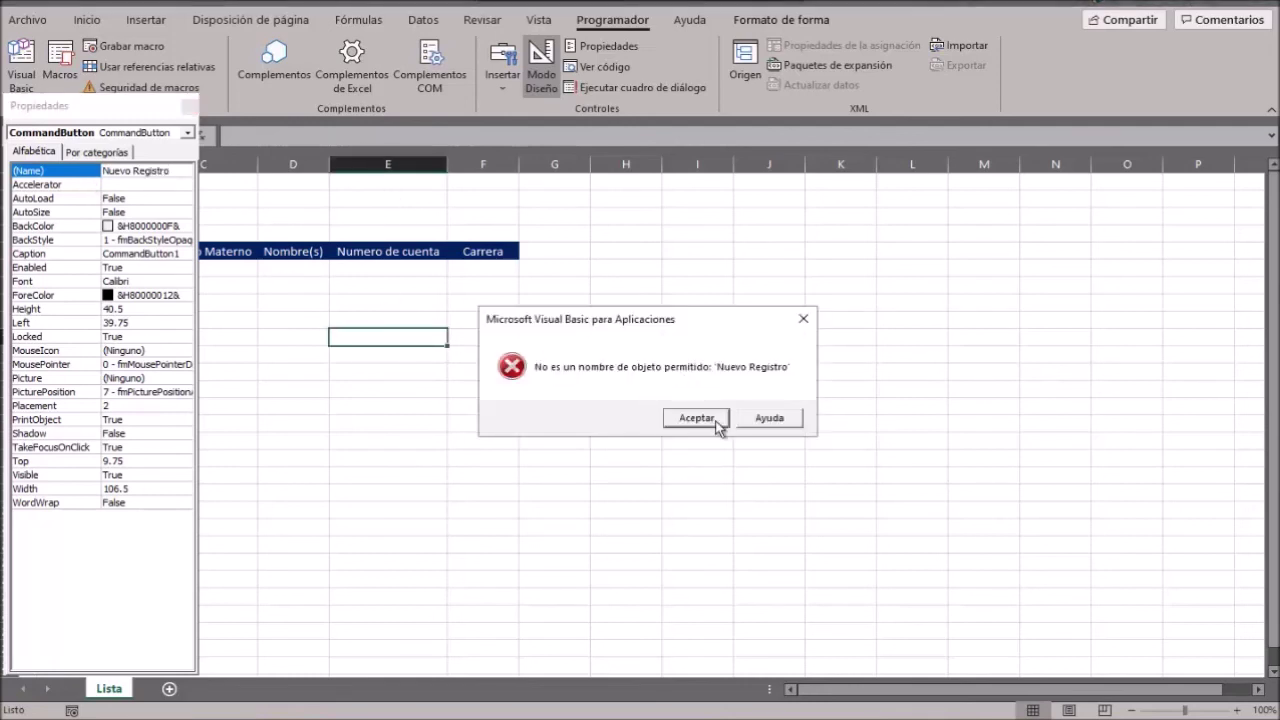
left_click(716, 420)
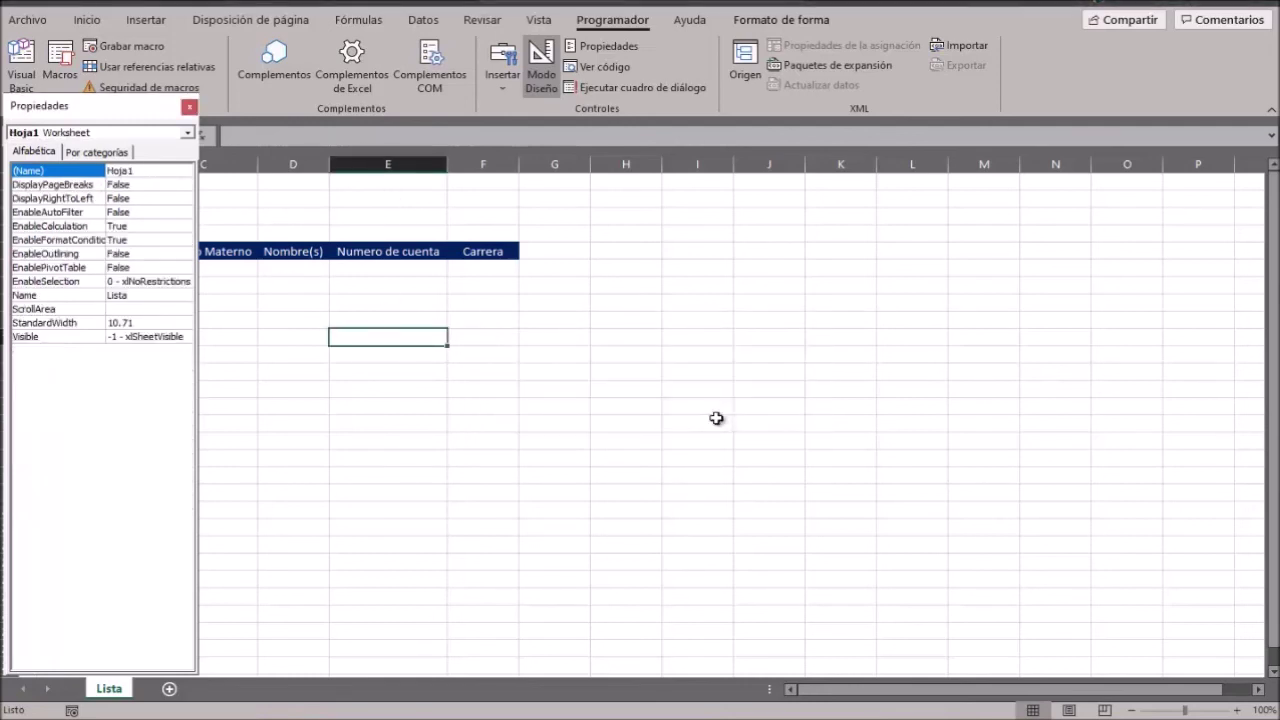
left_click(189, 107)
Set the button's Caption property to 'Nuevo Registro' and close the properties panel.
left_click(142, 216)
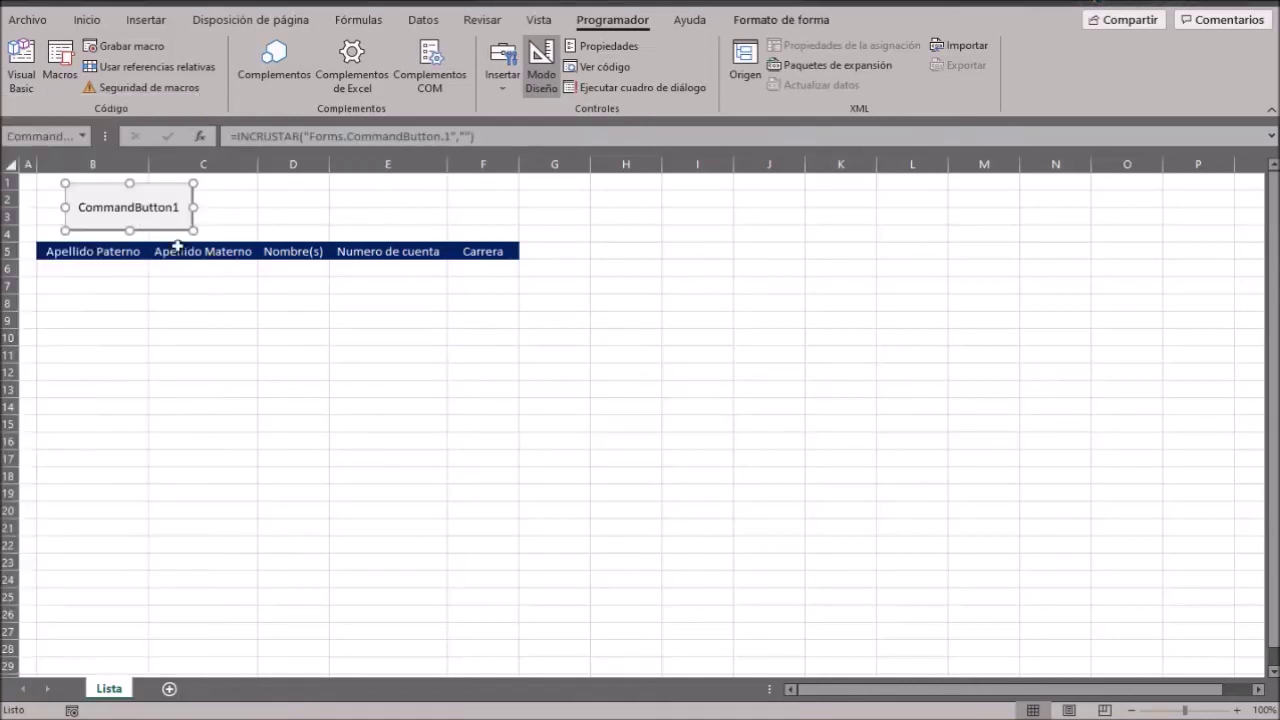
left_click(593, 45)
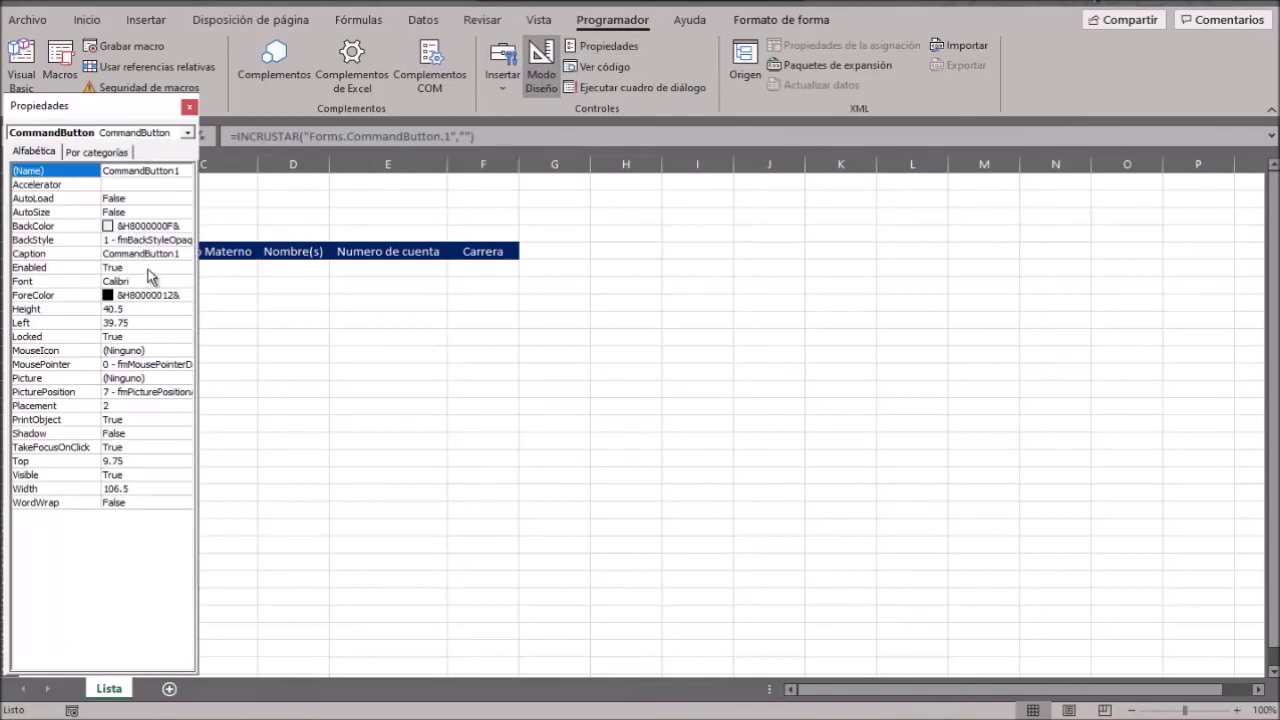
left_click(172, 254)
left_click(82, 258)
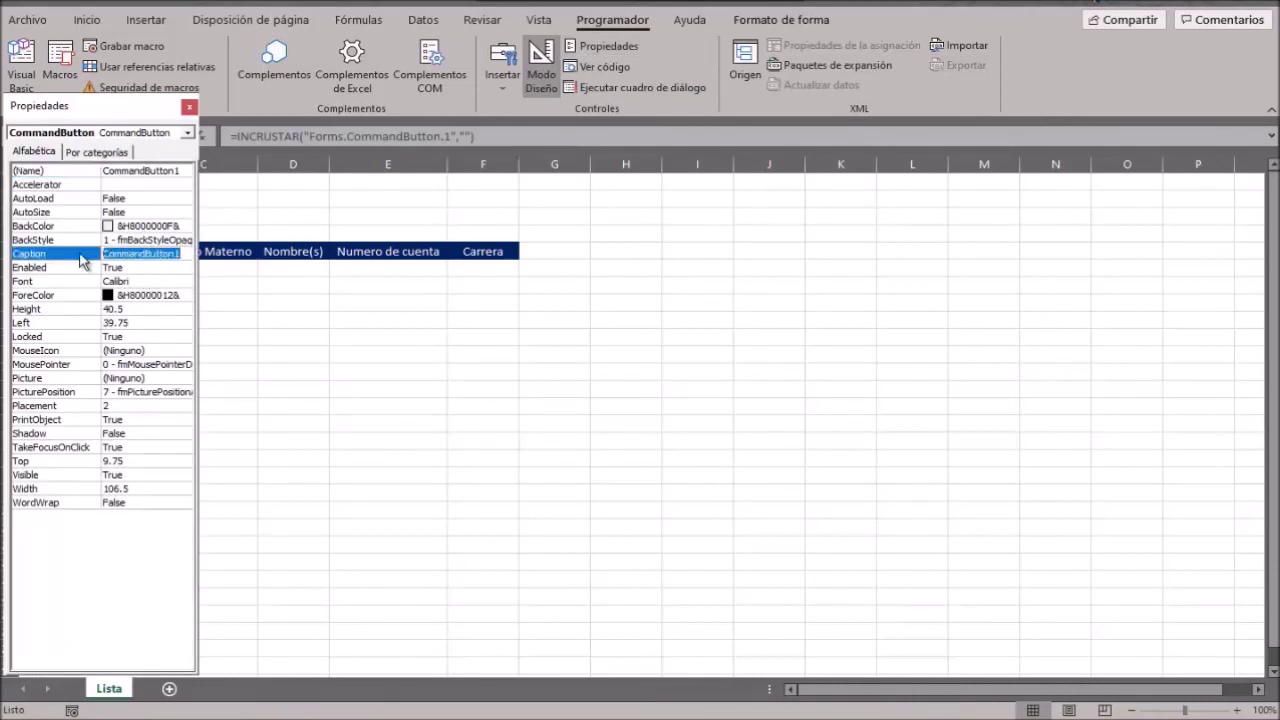
type("Nuevo Registro")
left_click(292, 388)
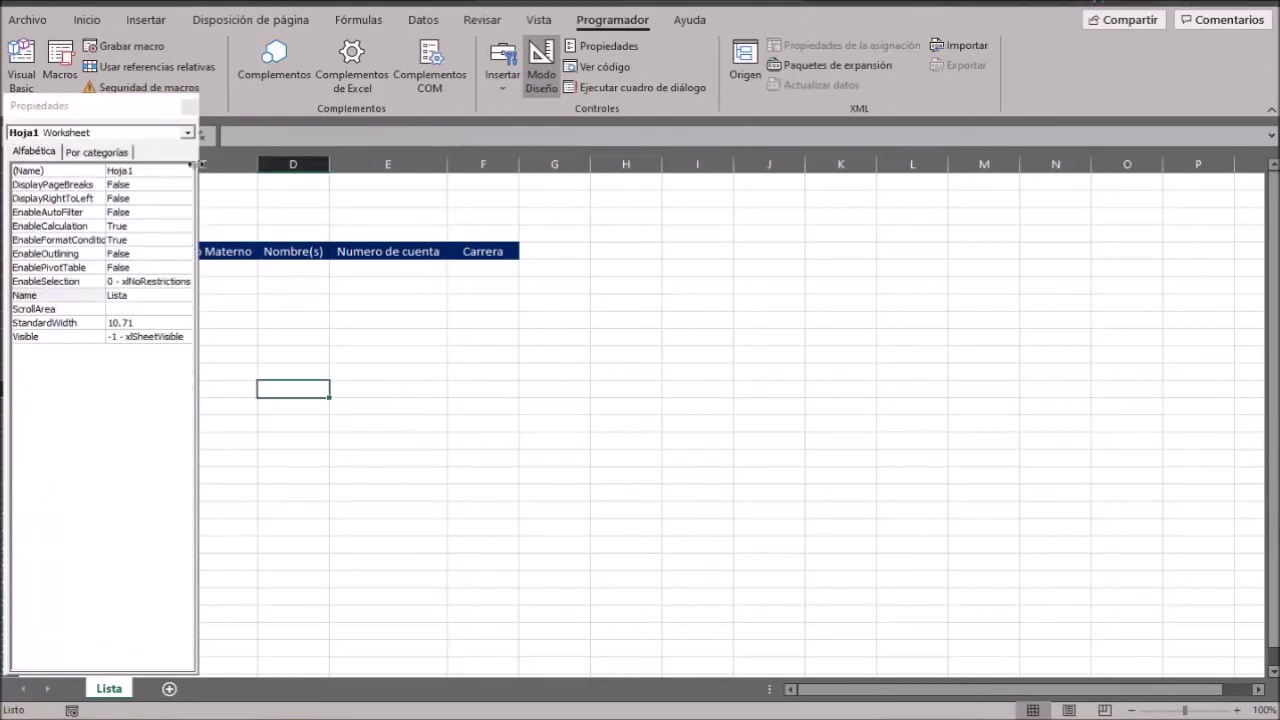
left_click(189, 106)
left_click(148, 324)
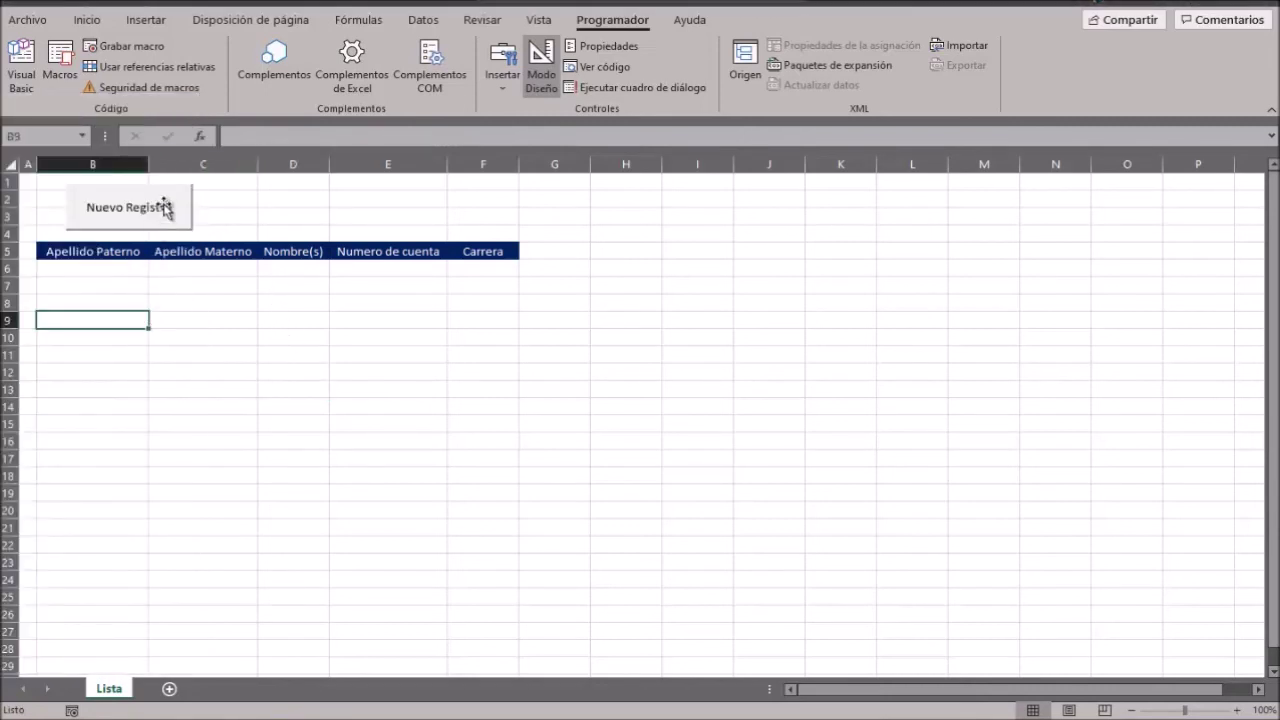
Turn off Modo Diseño and launch the entry form with the Nuevo Registro button.
left_click(266, 198)
left_click(541, 75)
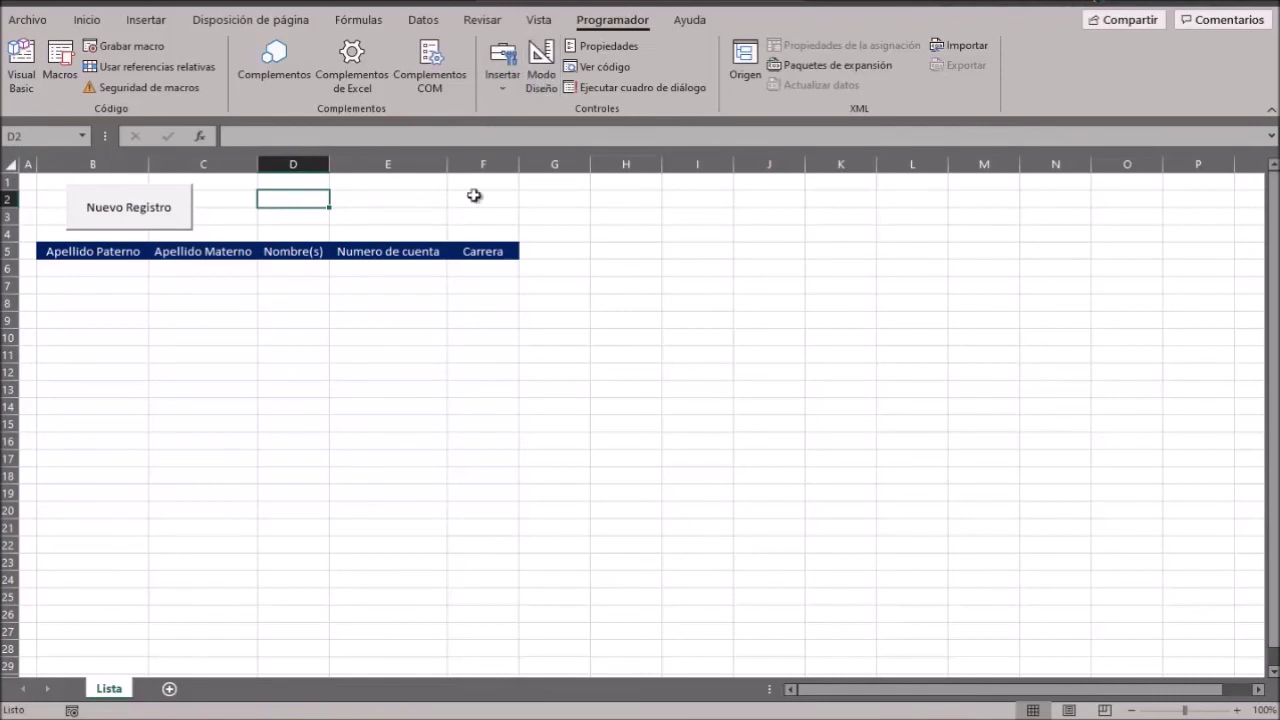
left_click(157, 216)
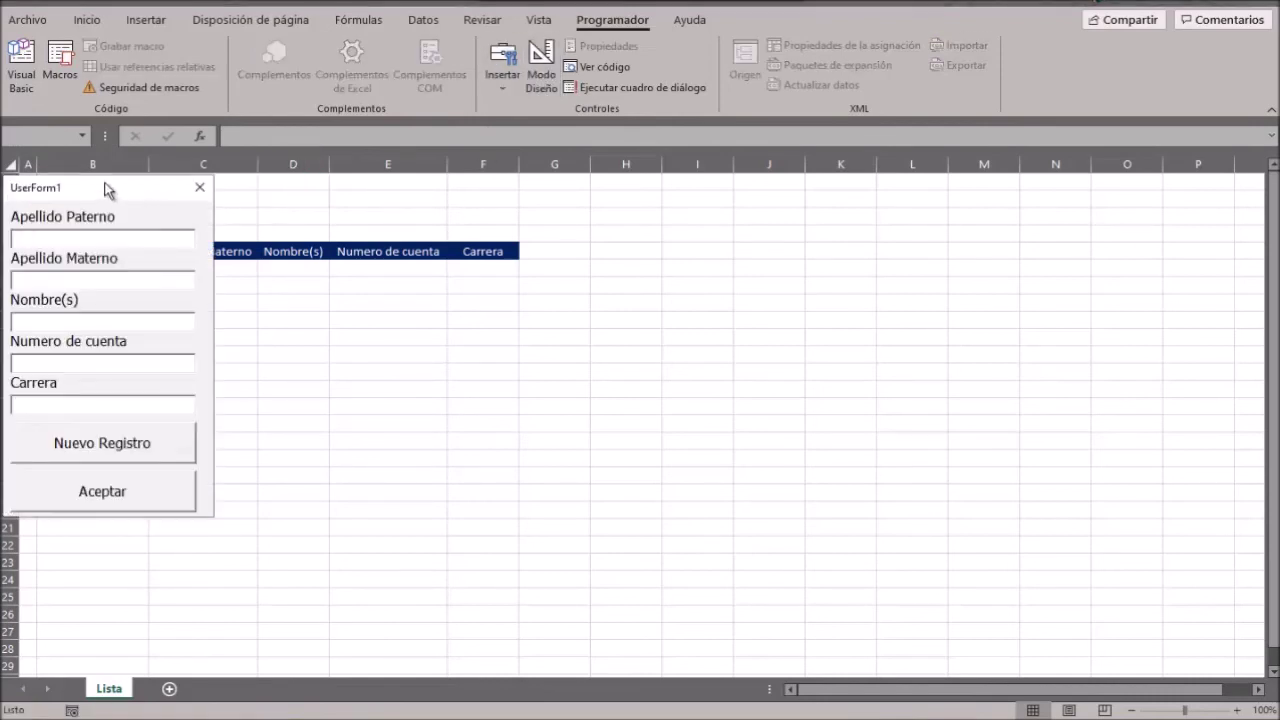
left_click_drag(104, 187, 582, 188)
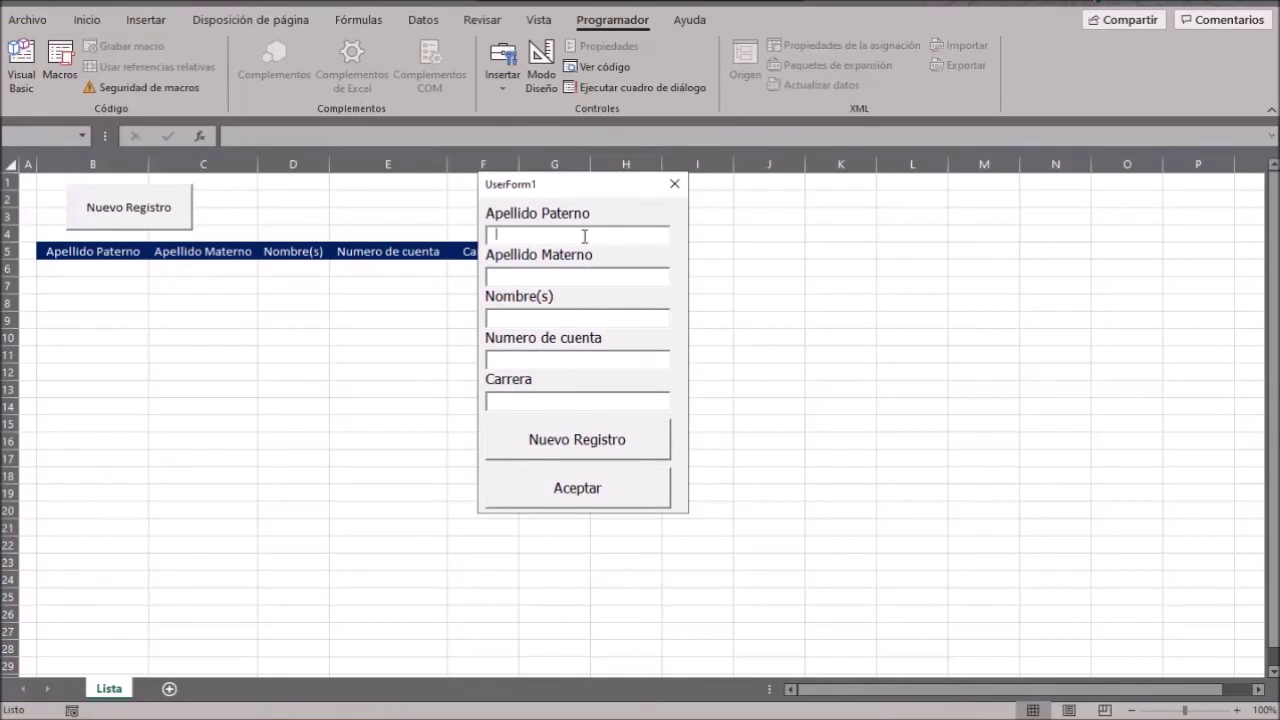
Enter the student's surnames, name, account number and career Medicina, then submit with Aceptar.
type("éz")
key("Tab")
type("Herì")
type("z")
key("Tab")
type("an ")
type("ablo")
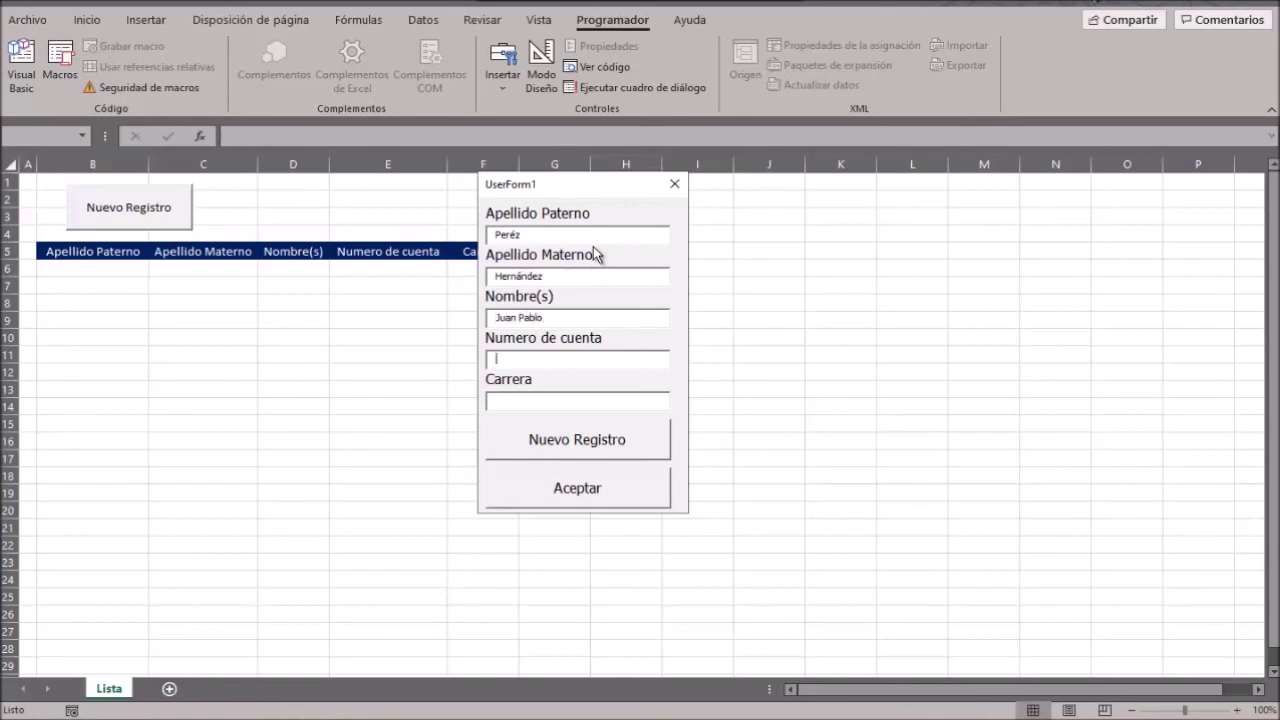
type("23456")
type("789")
type("Medicina")
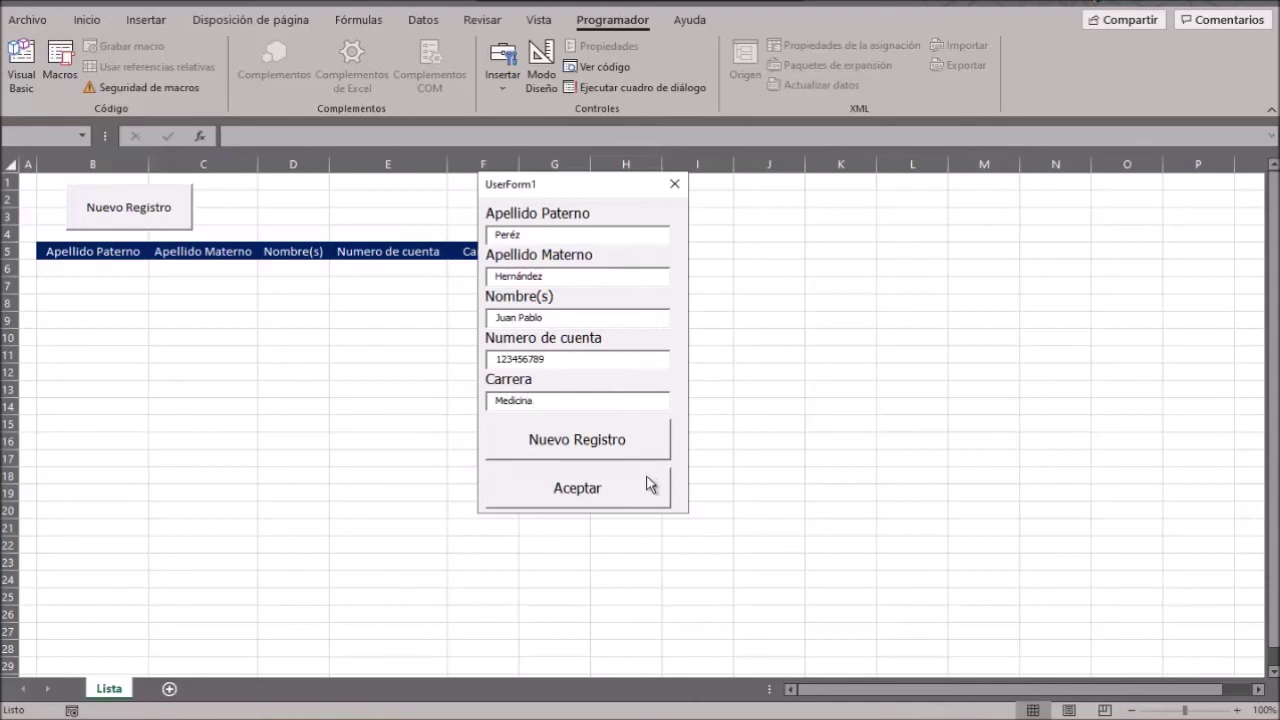
left_click(652, 482)
left_click_drag(586, 196, 770, 234)
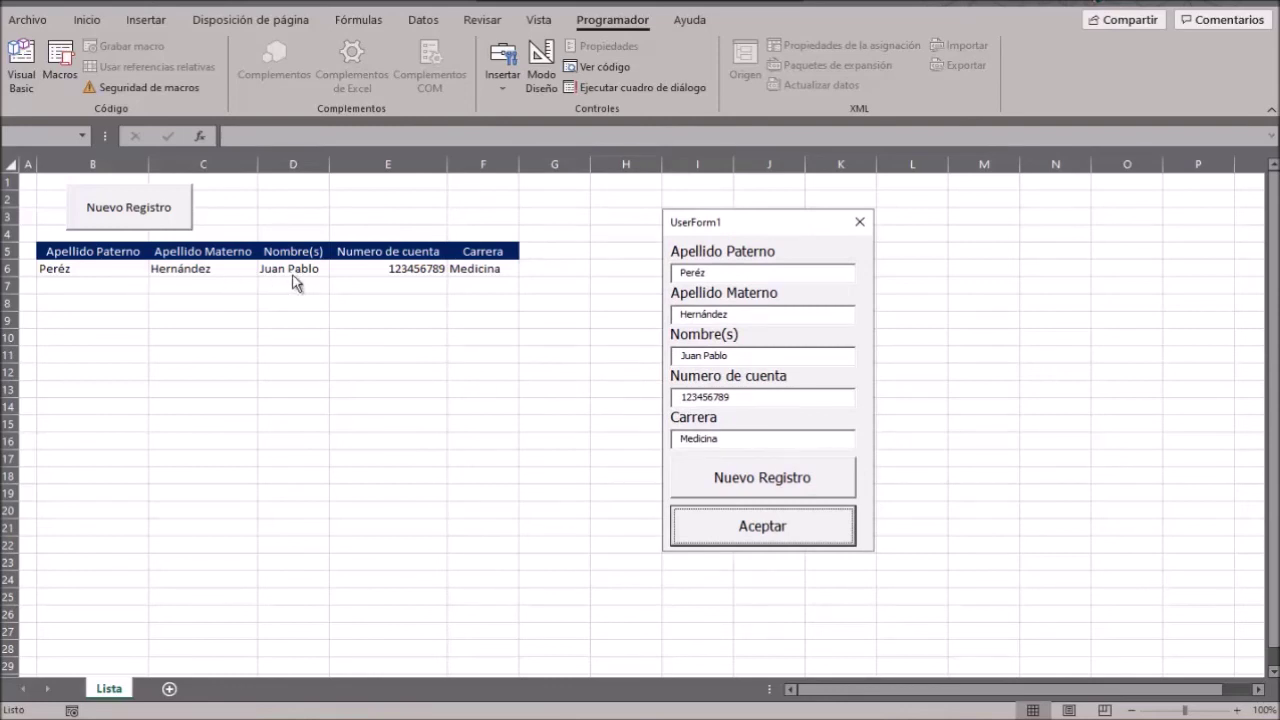
Insert a new row and fill the surname and name fields with qweqw, efwe and asasd.
left_click(745, 480)
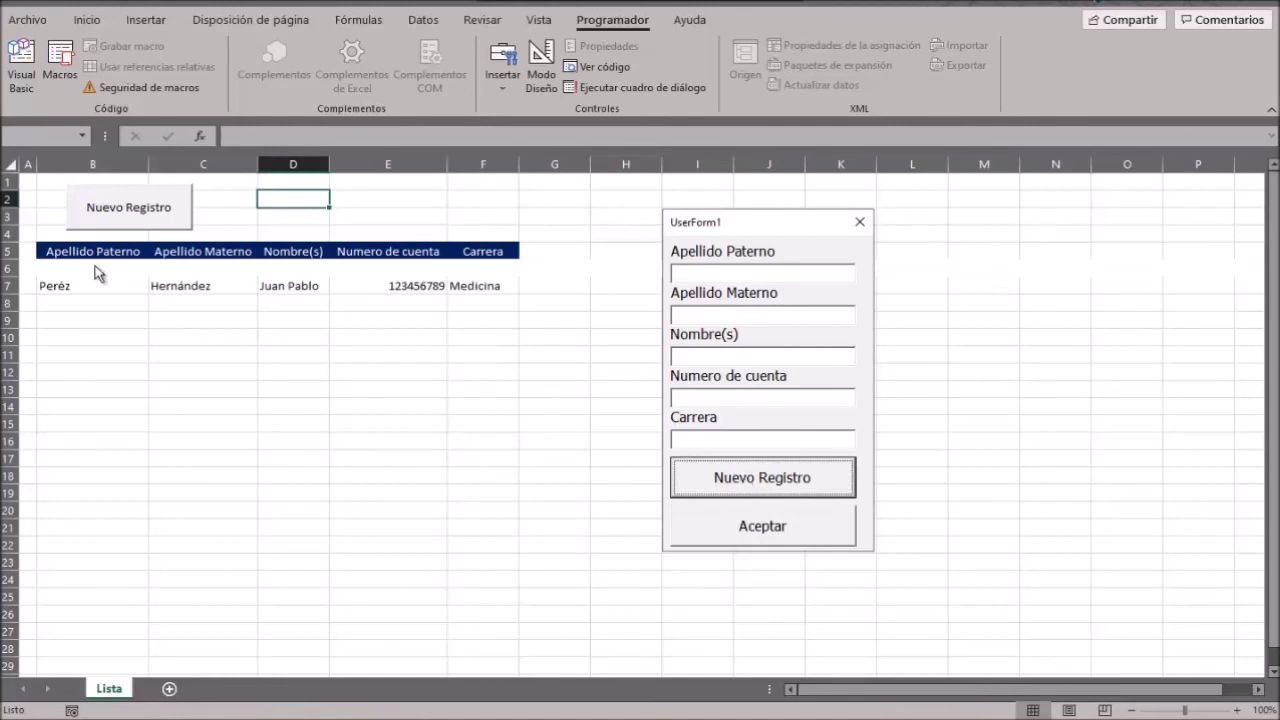
left_click(707, 272)
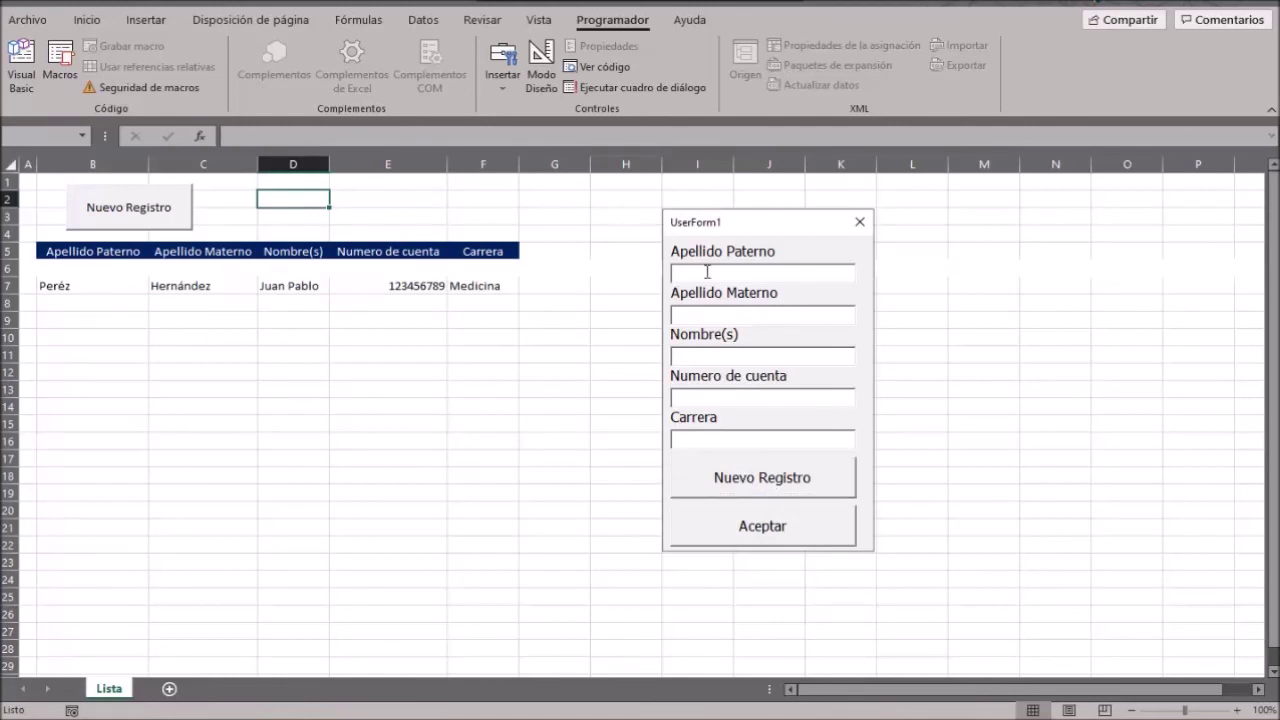
type("qweqw")
left_click(746, 313)
type("efwe")
left_click(735, 356)
type("asasd")
Fill account number and career with cascasc and adawdwa, submit, then insert a fresh row.
left_click(738, 397)
type("cascasc")
left_click(744, 437)
type("adawdwa")
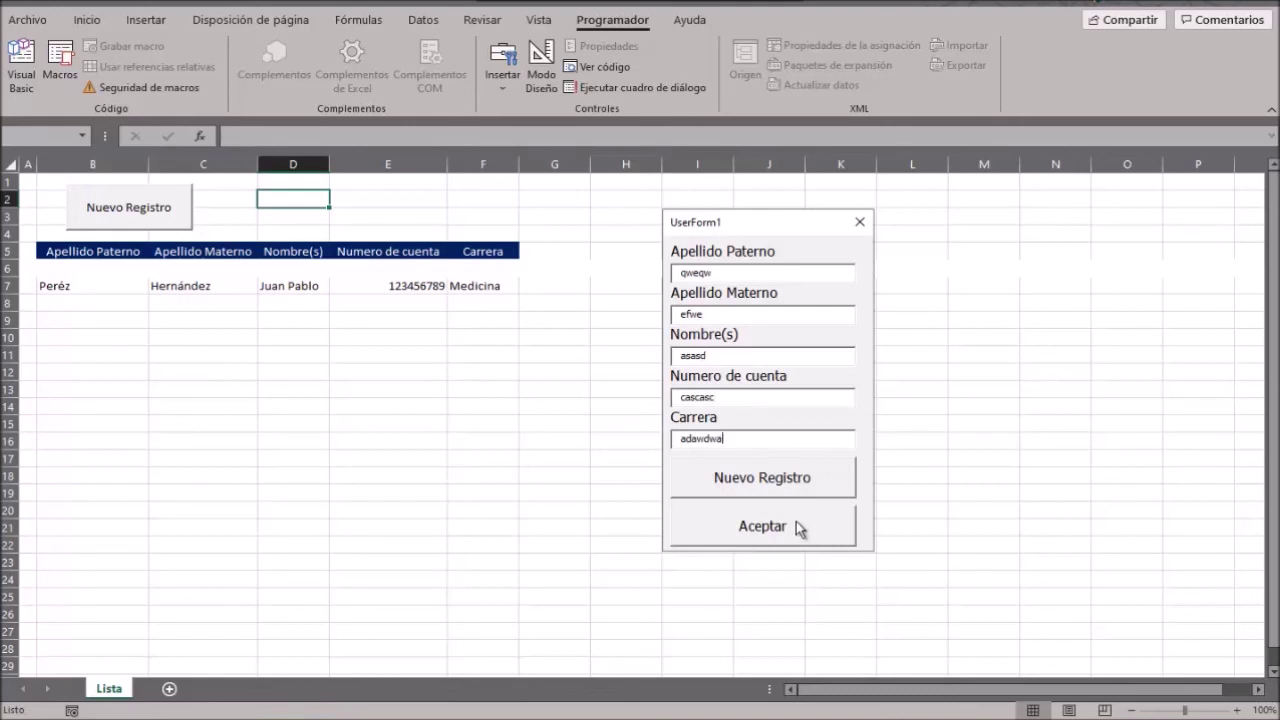
left_click(796, 525)
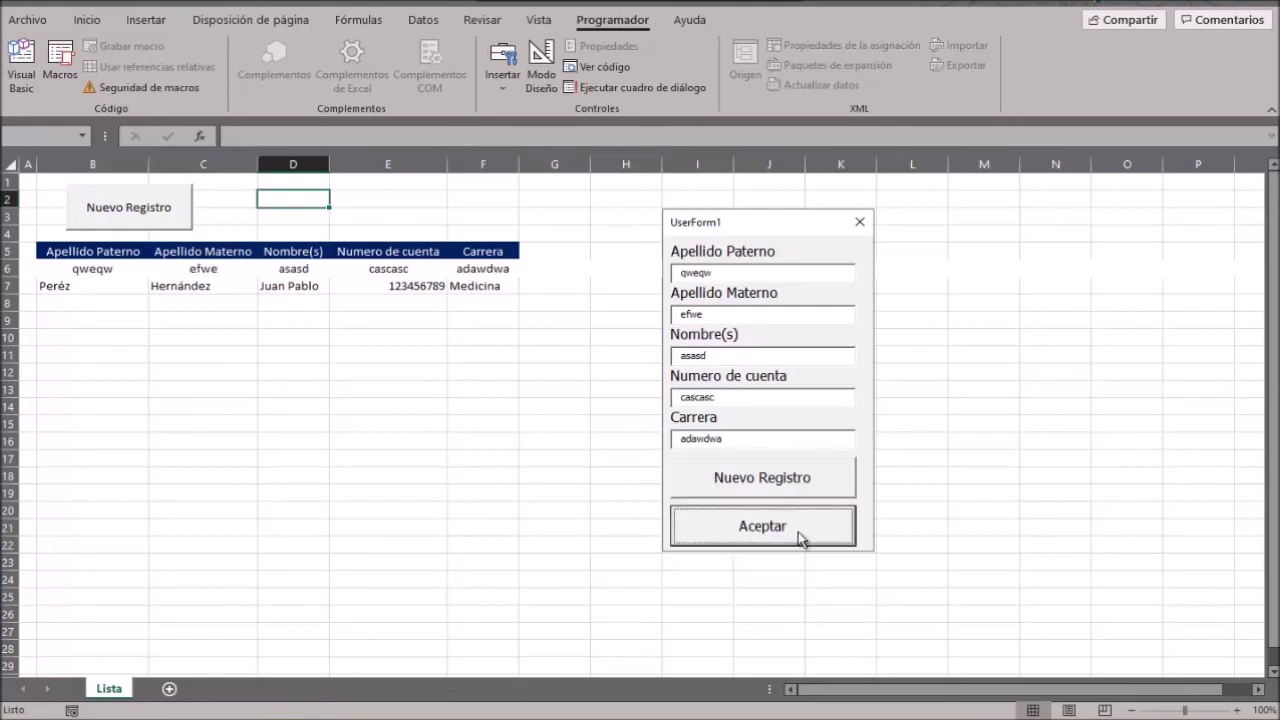
left_click(800, 482)
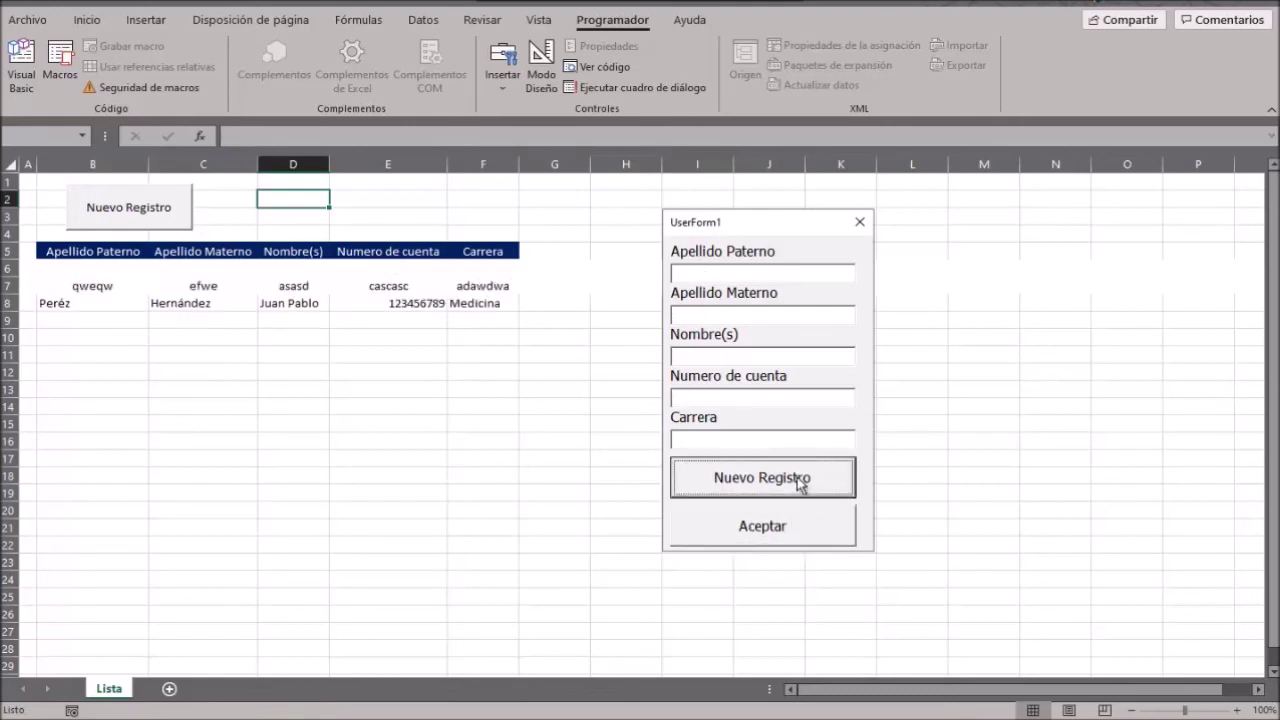